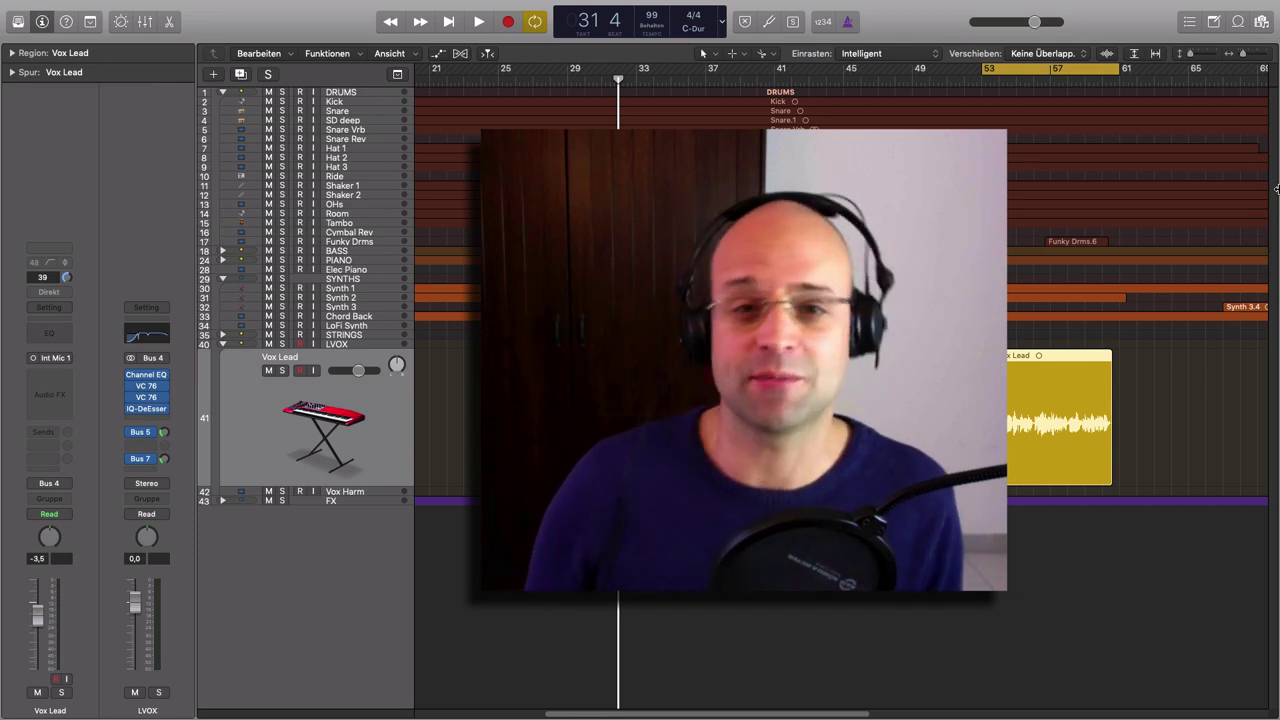
Play the cycled section from bar 53 to hear the Vox Lead region in the mix, and stop playback.
{"action": "key", "text": "space"}
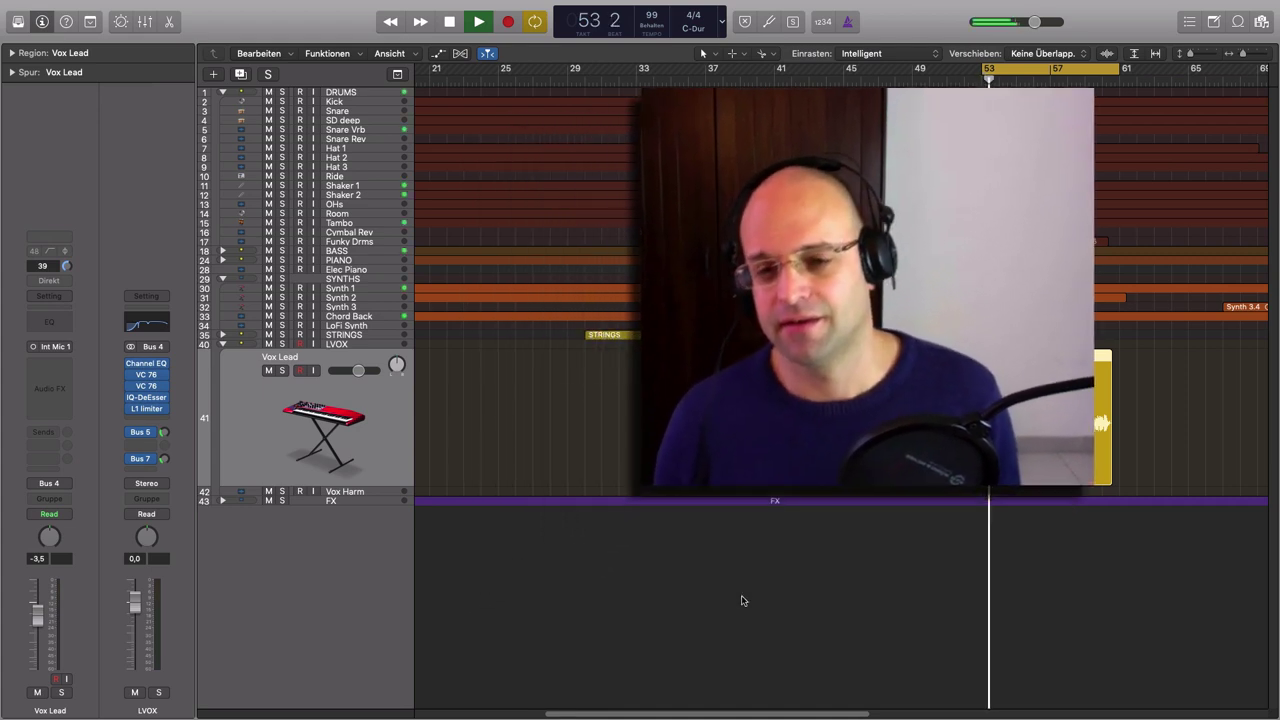
{"action": "scroll", "coordinate": [895, 641], "scroll_direction": "right", "scroll_amount": 2}
{"action": "scroll", "coordinate": [893, 640], "scroll_direction": "right", "scroll_amount": 5}
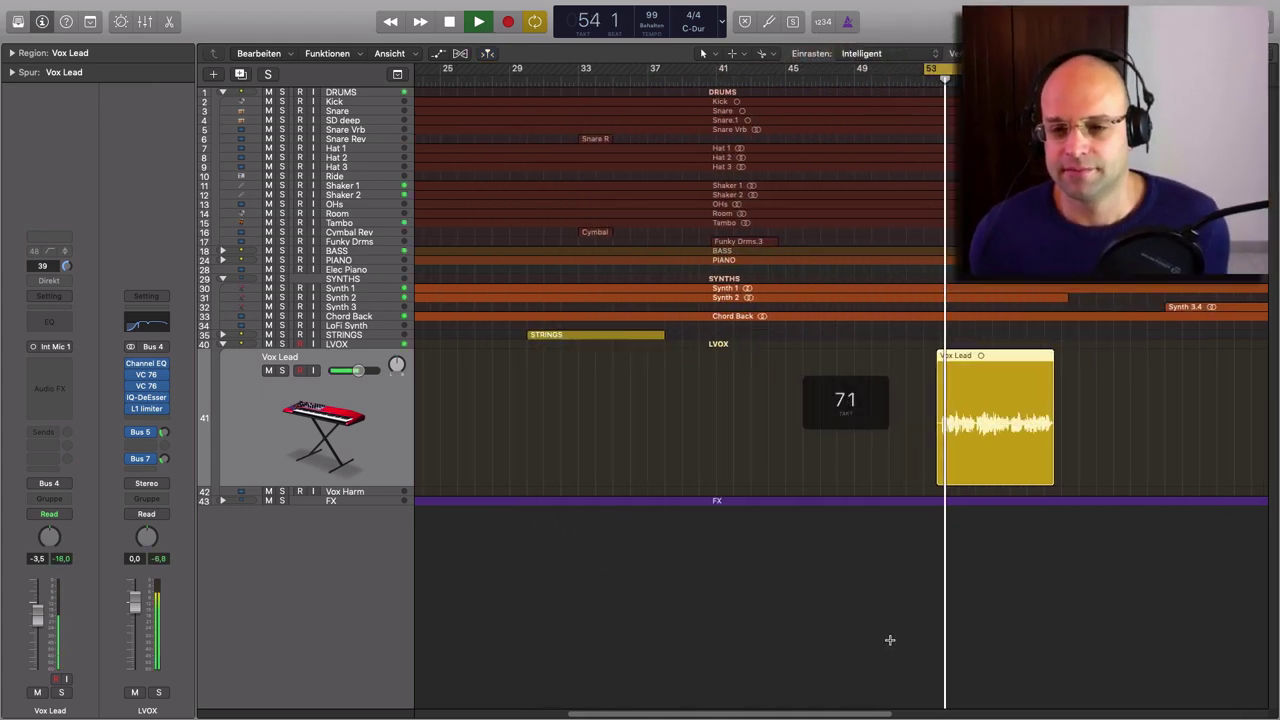
{"action": "scroll", "coordinate": [889, 639], "scroll_direction": "right", "scroll_amount": 2}
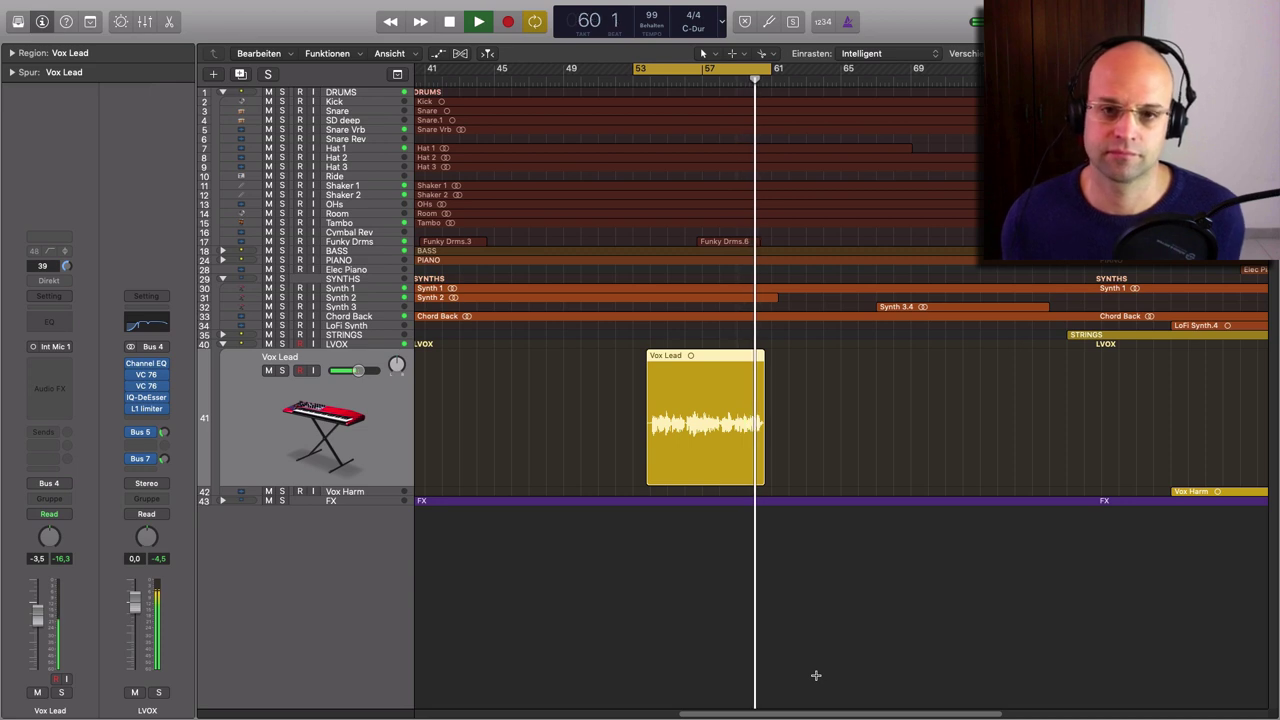
{"action": "key", "text": "space"}
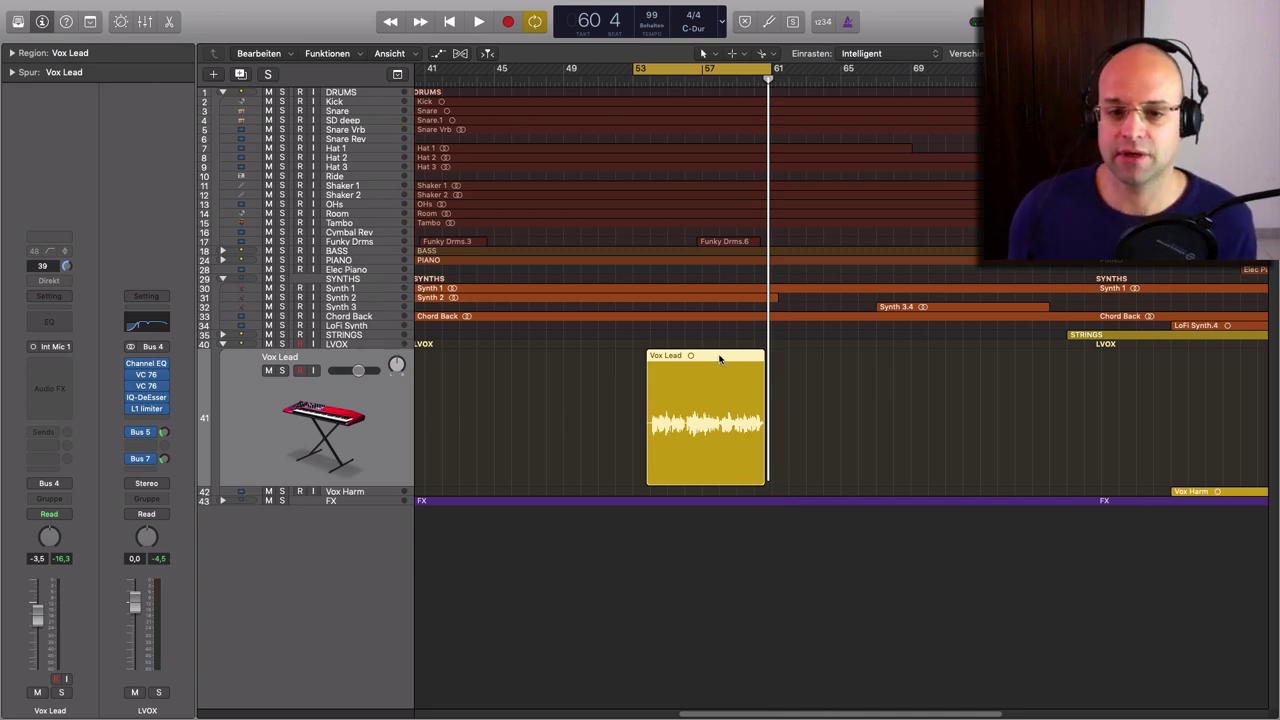
Open the Vox Lead region in the audio track editor and enlarge the editor to fill most of the window.
{"action": "double_click", "coordinate": [719, 359]}
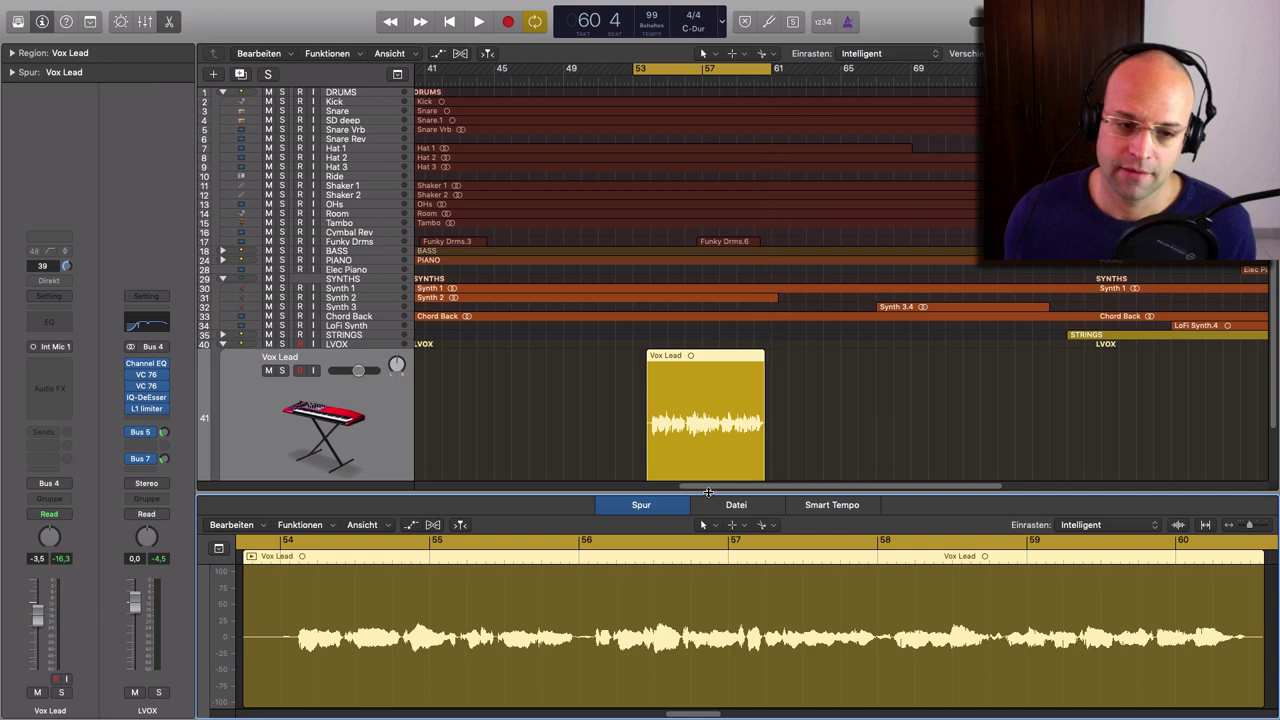
{"action": "left_click_drag", "start_coordinate": [707, 494], "coordinate": [674, 143]}
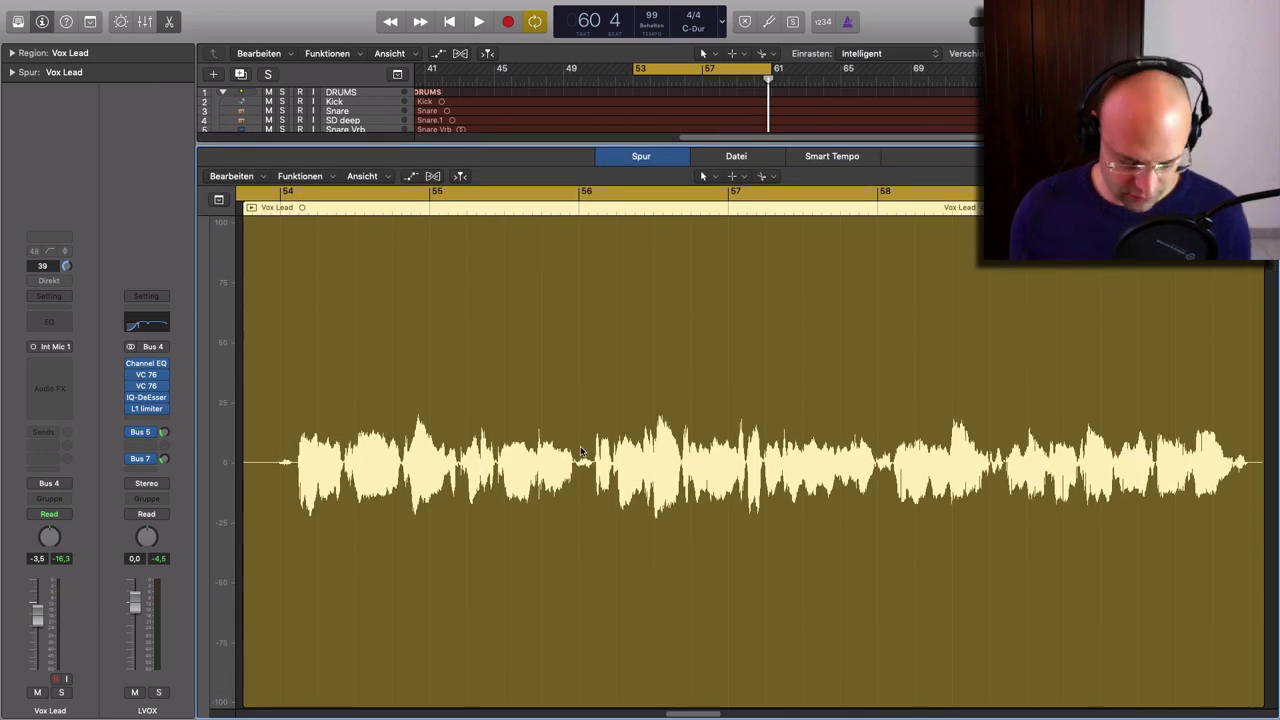
{"action": "scroll", "coordinate": [686, 518], "scroll_direction": "right", "scroll_amount": 1}
{"action": "scroll", "coordinate": [686, 518], "scroll_direction": "right", "scroll_amount": 5}
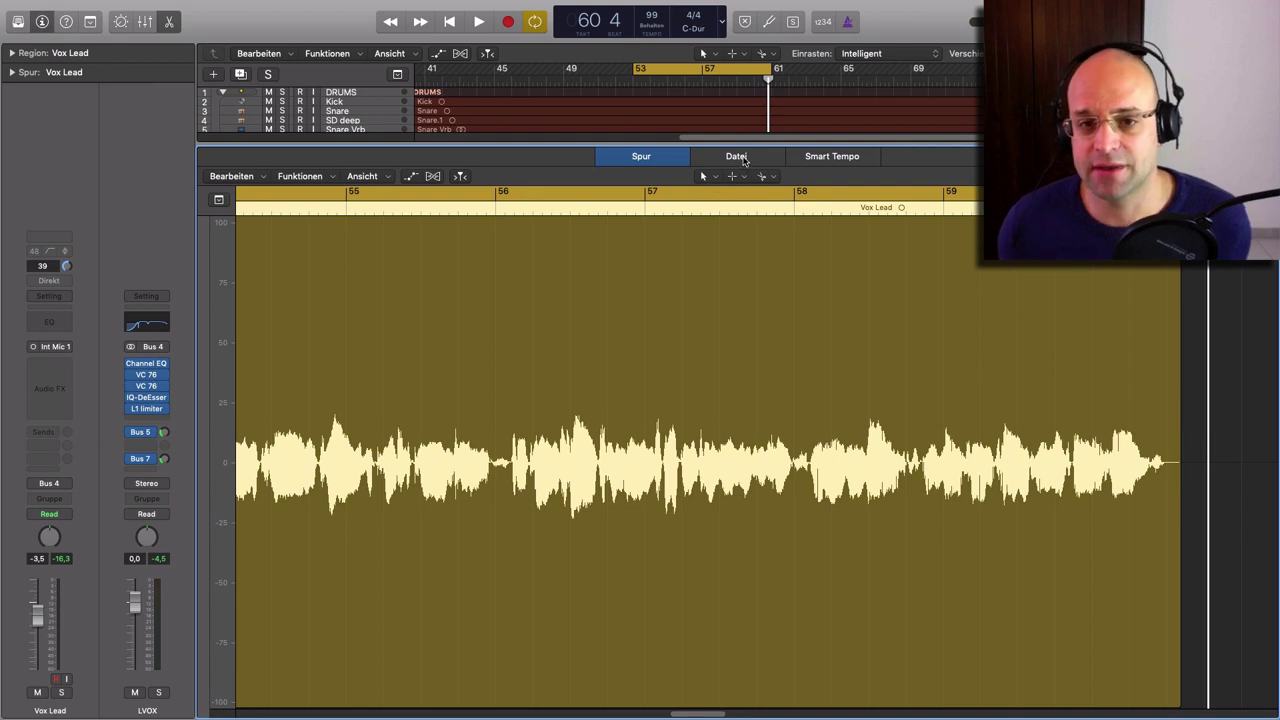
Review the audio file editor's functions for Vox Lead.wav and return to the track editor.
{"action": "left_click", "coordinate": [737, 156]}
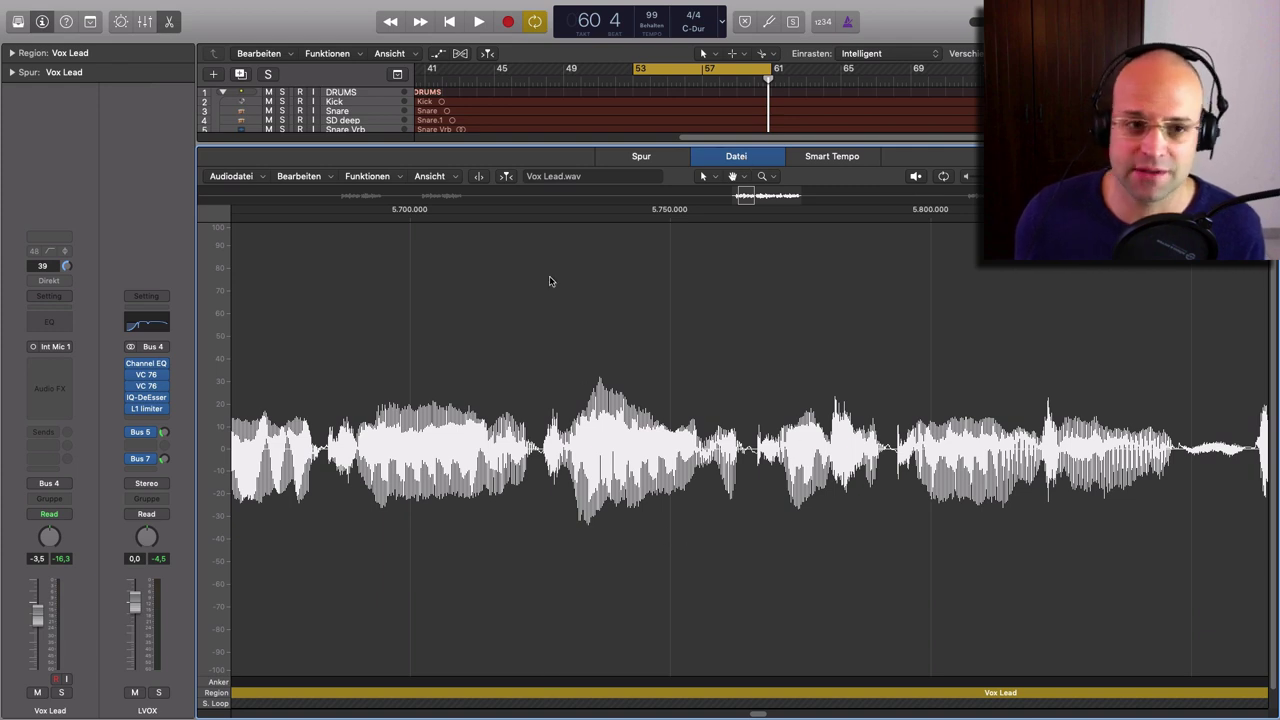
{"action": "left_click", "coordinate": [398, 178]}
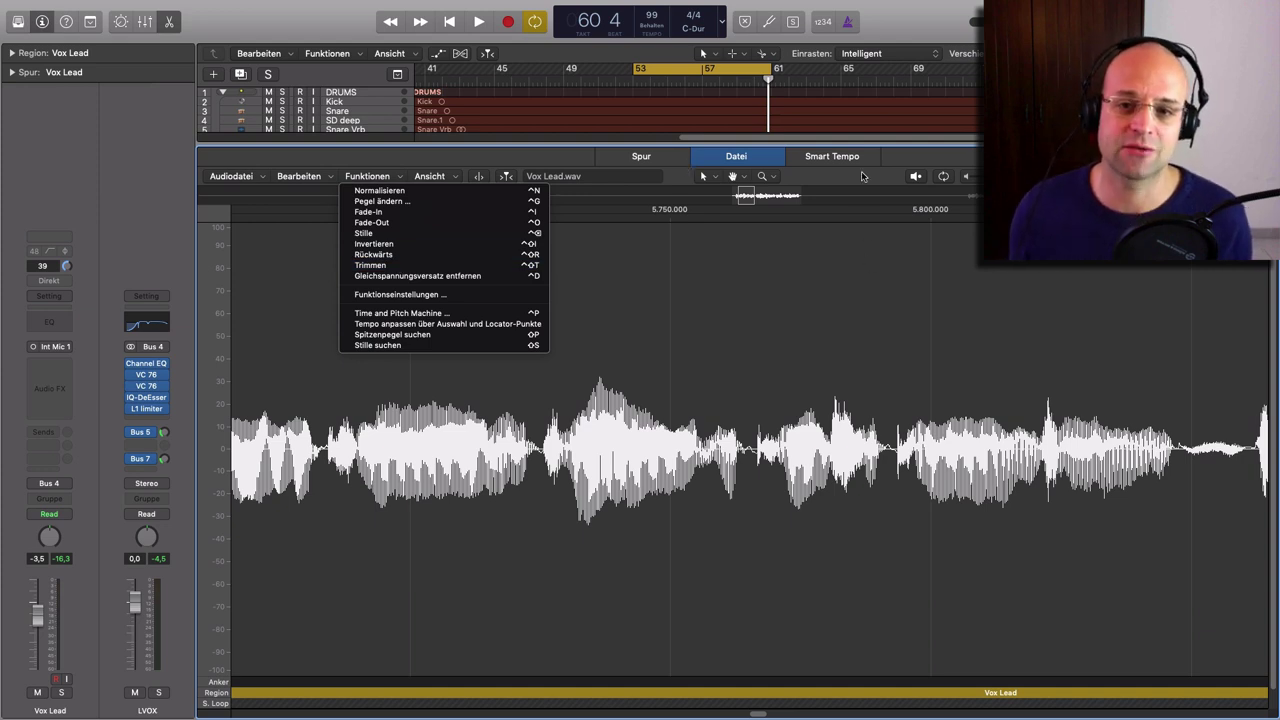
{"action": "key", "text": "Escape"}
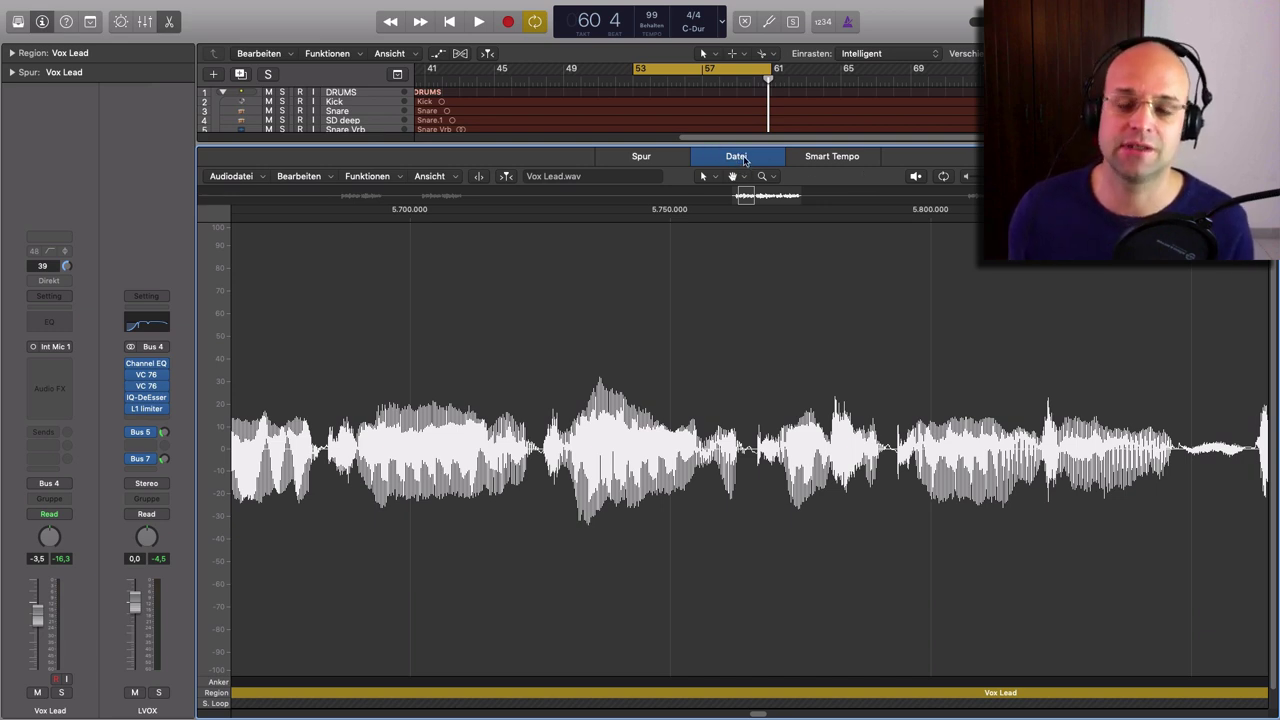
{"action": "left_click", "coordinate": [641, 156]}
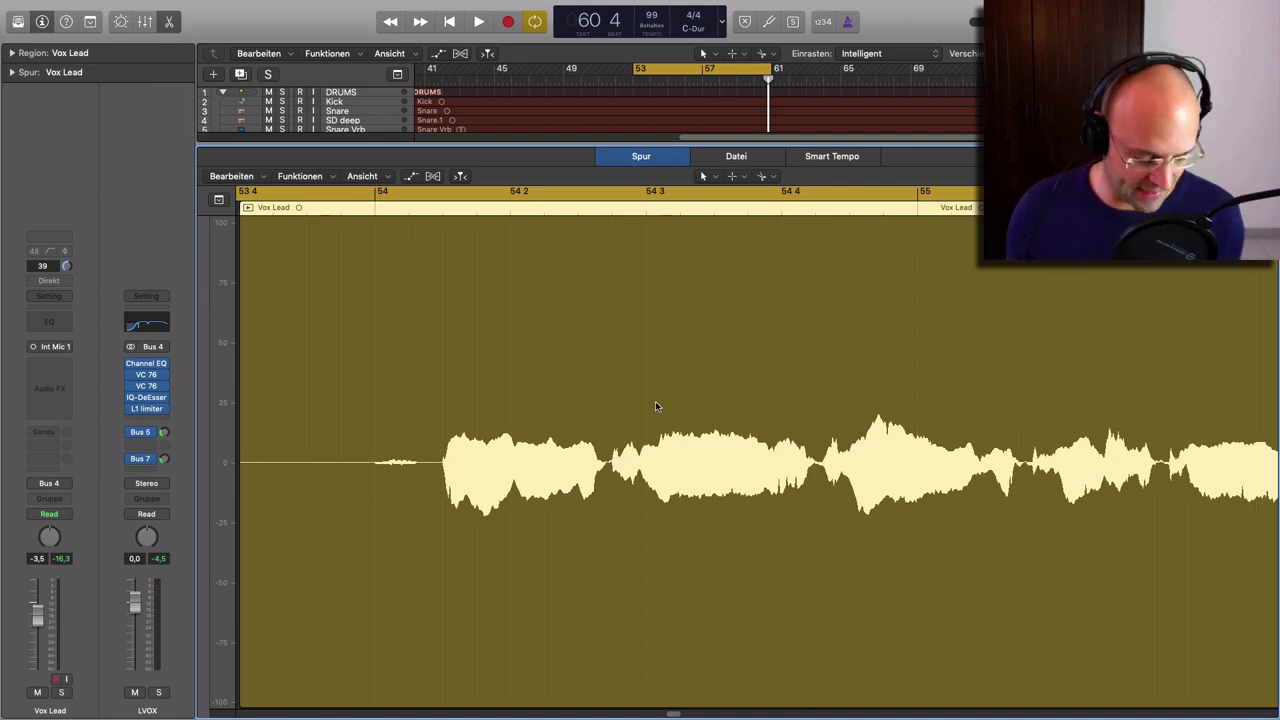
Activate Flex editing for the Vox Lead track.
{"action": "scroll", "coordinate": [653, 393], "scroll_direction": "down", "scroll_amount": 1}
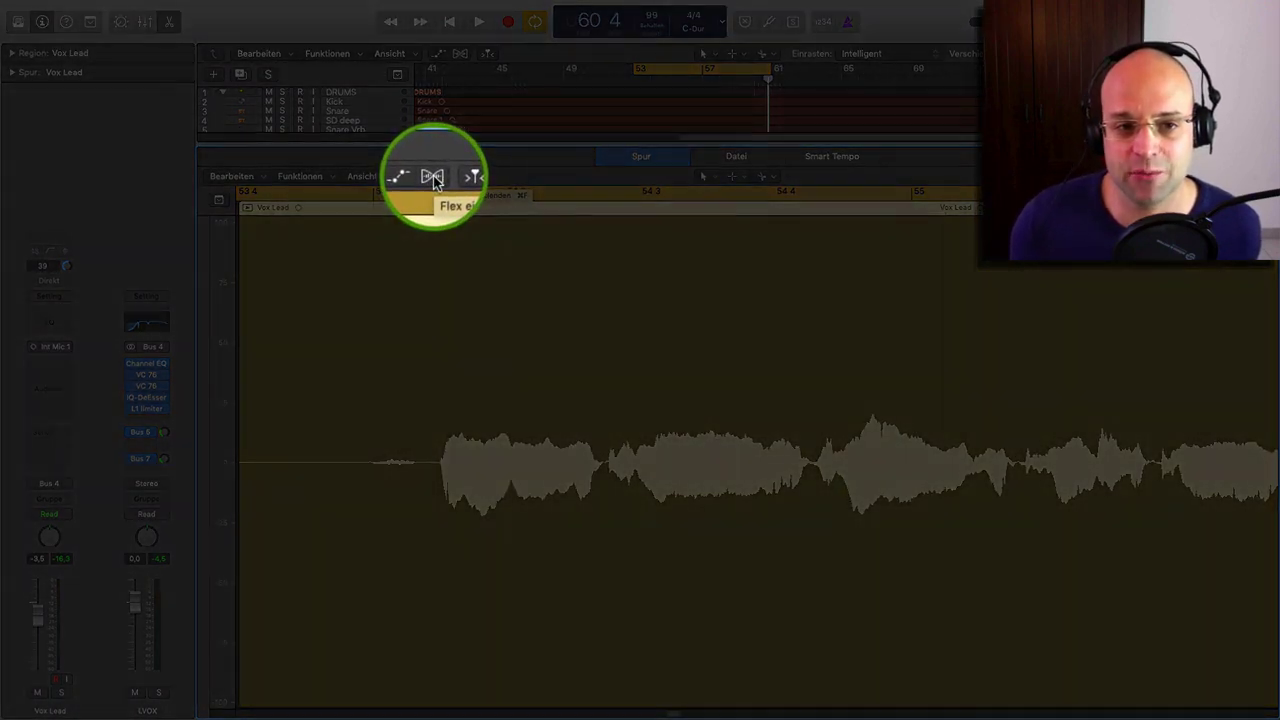
{"action": "left_click", "coordinate": [432, 177]}
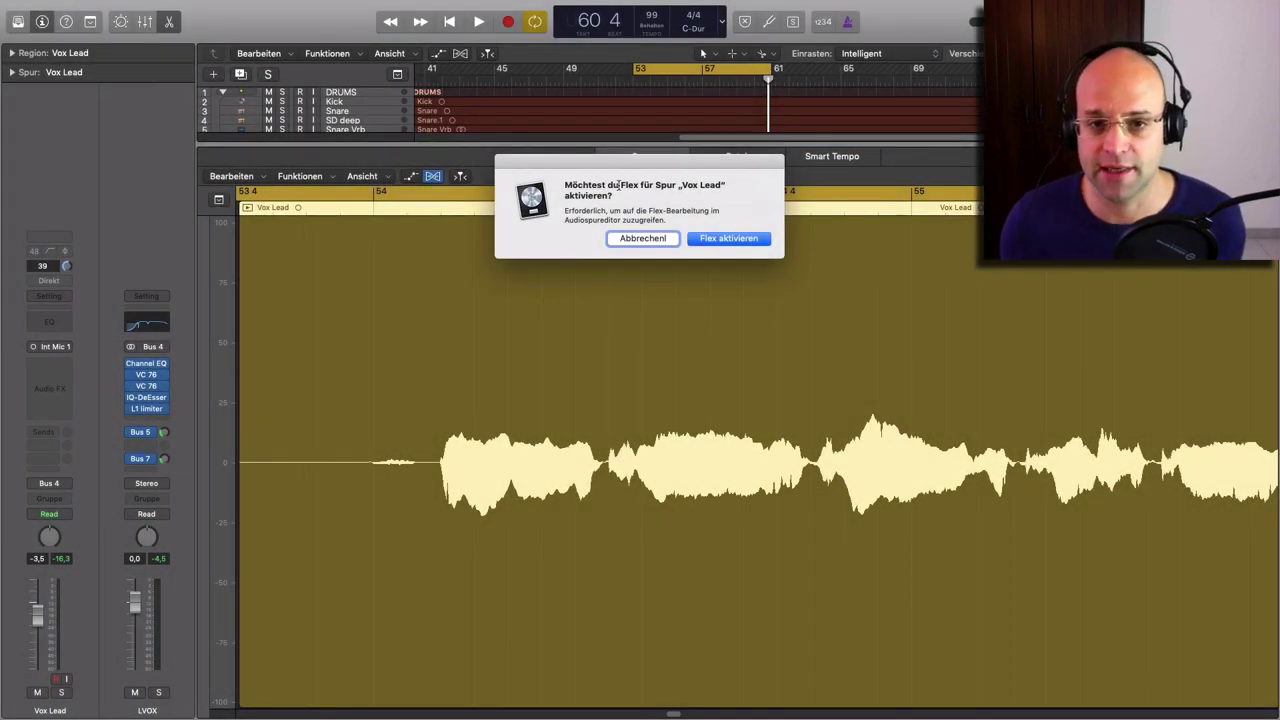
{"action": "left_click", "coordinate": [750, 241]}
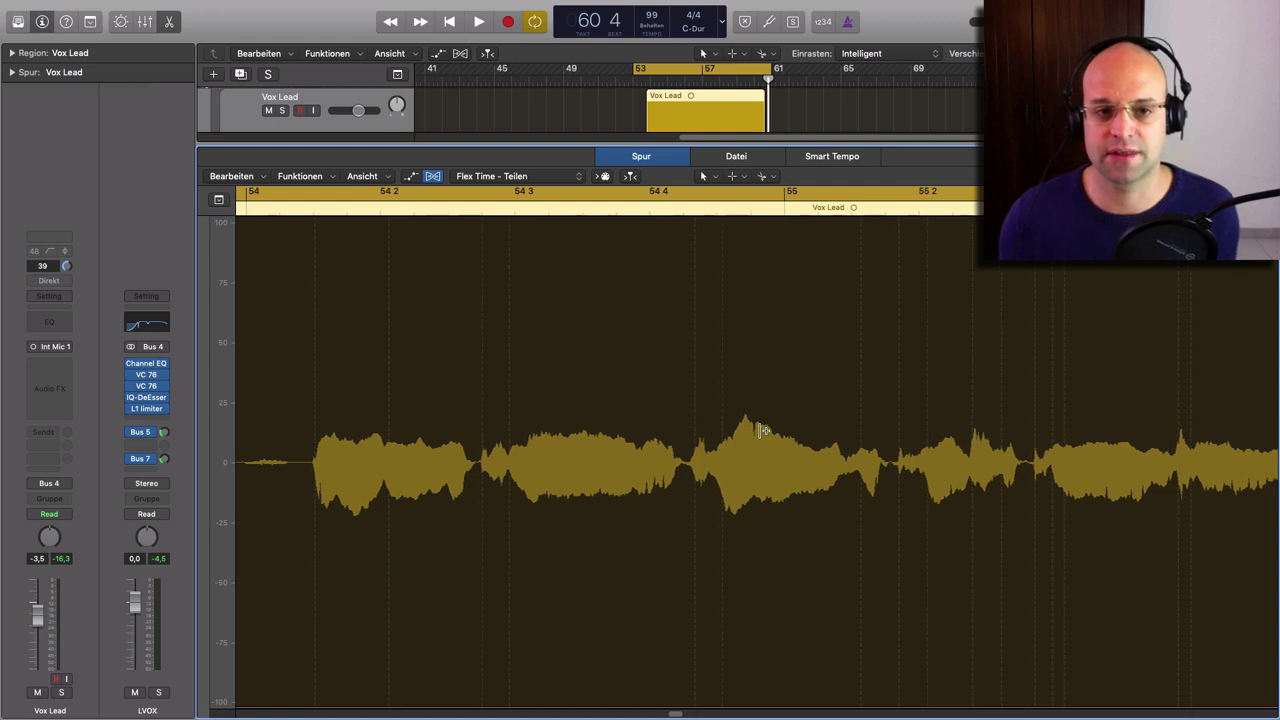
Try shifting the vocal transient at 54 2 earlier with a Flex Time marker, and undo the shift.
{"action": "scroll", "coordinate": [764, 430], "scroll_direction": "left", "scroll_amount": 1}
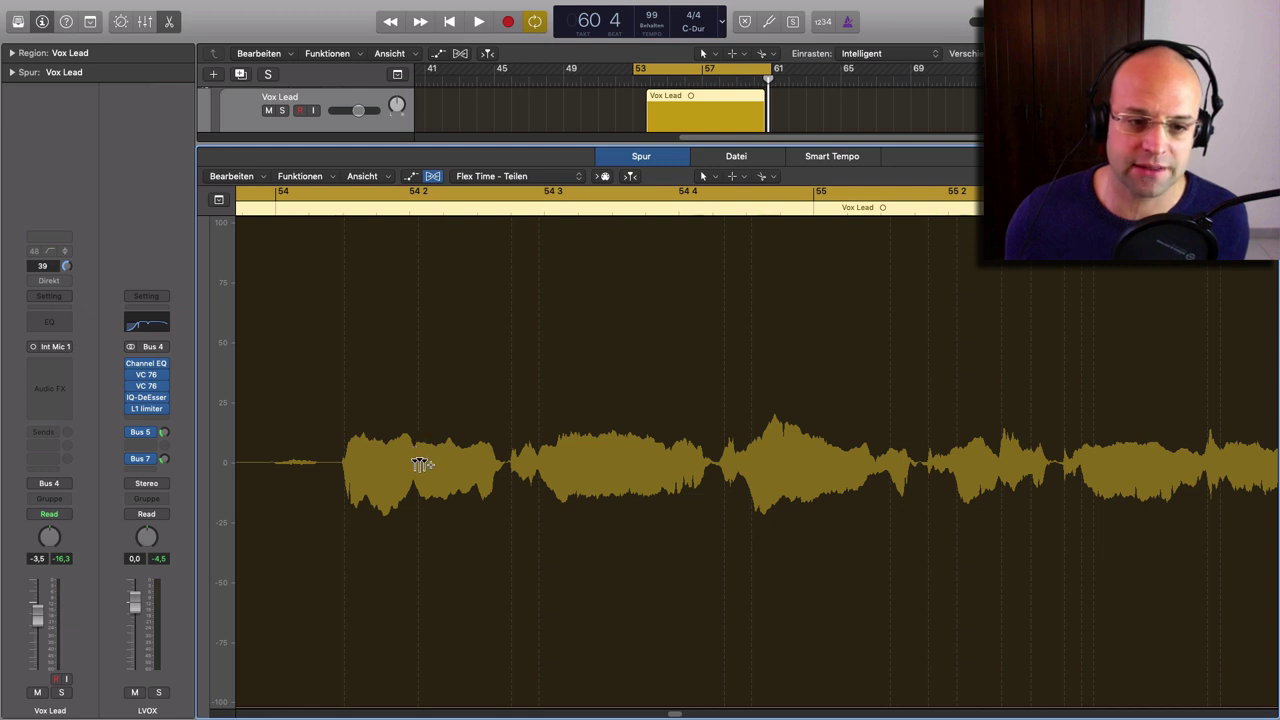
{"action": "left_click", "coordinate": [420, 471]}
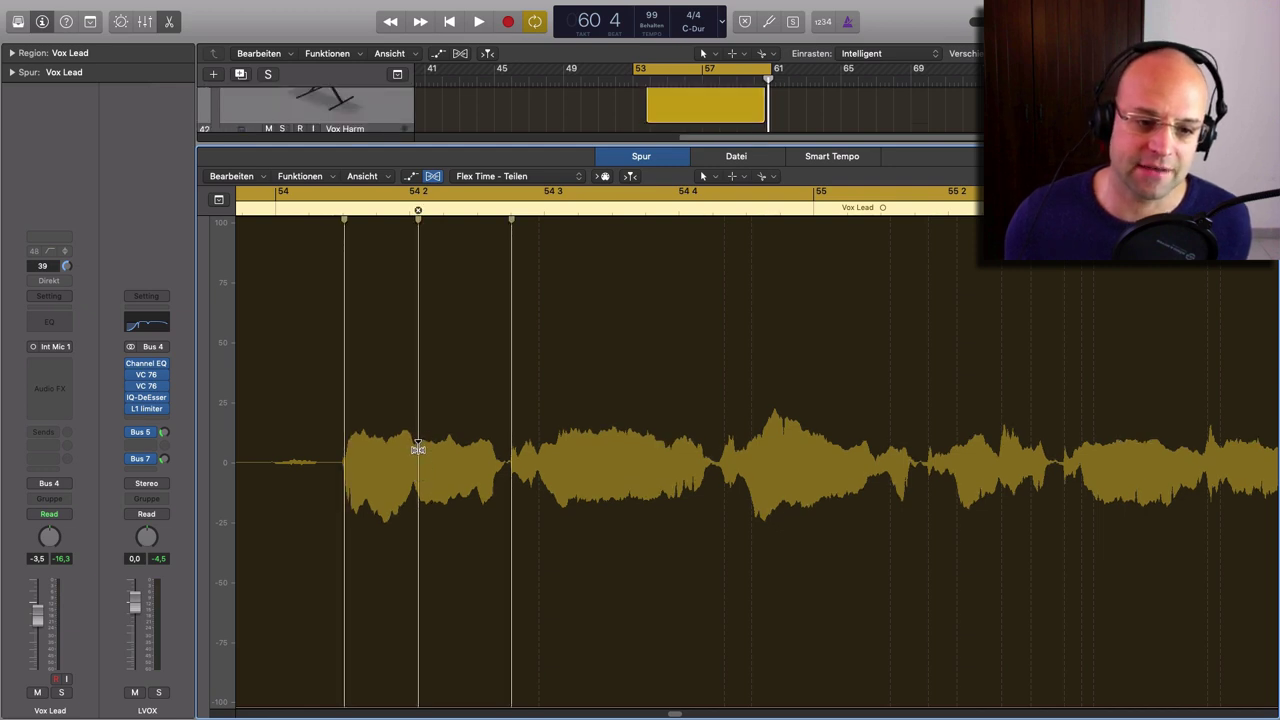
{"action": "mouse_move", "coordinate": [418, 450]}
{"action": "left_mouse_down"}
{"action": "mouse_move", "coordinate": [461, 453]}
{"action": "mouse_move", "coordinate": [384, 455]}
{"action": "left_mouse_up"}
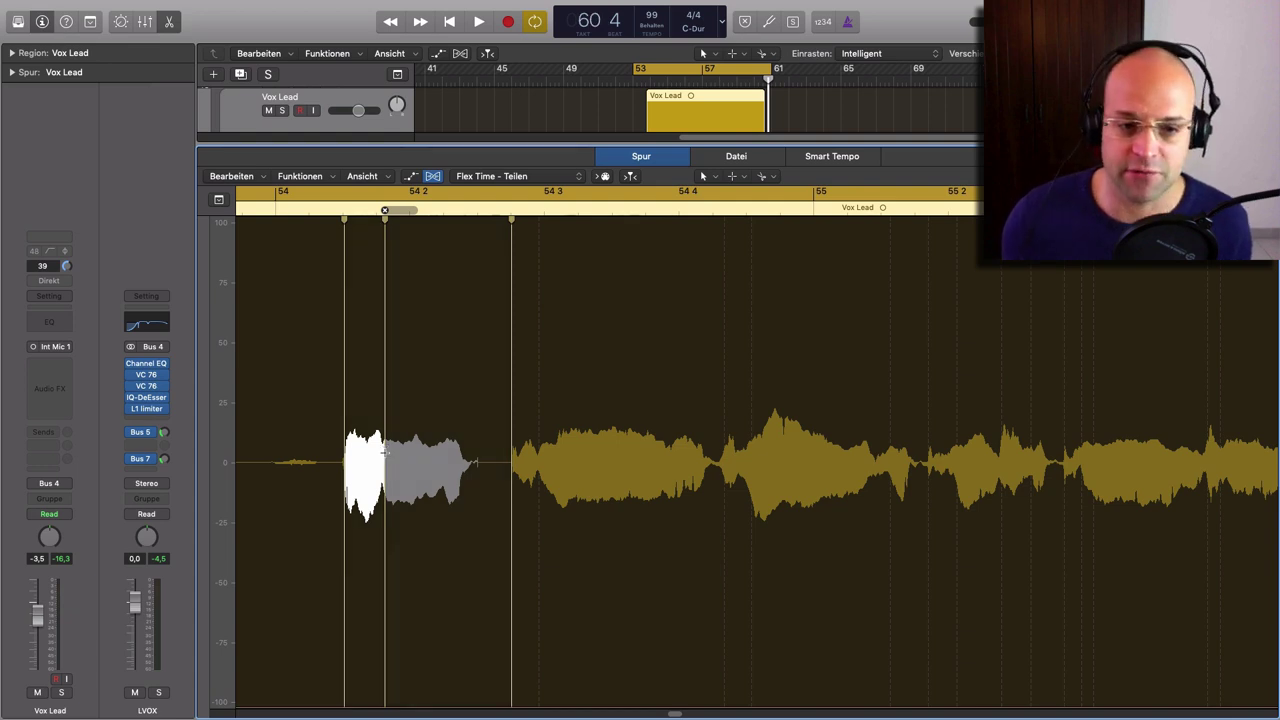
{"action": "key", "text": "super+z"}
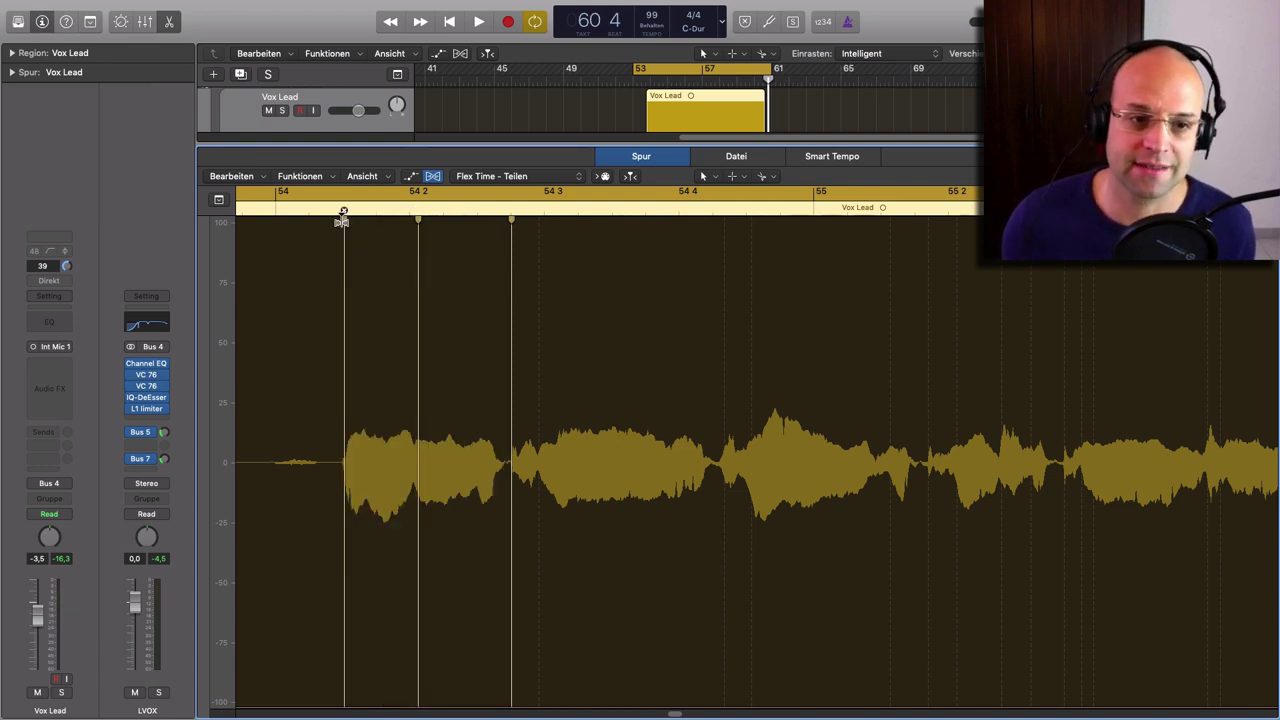
Delete the three flex markers between 54 and 54 3 in the Vox Lead region.
{"action": "left_click", "coordinate": [344, 212]}
{"action": "left_click", "coordinate": [418, 213]}
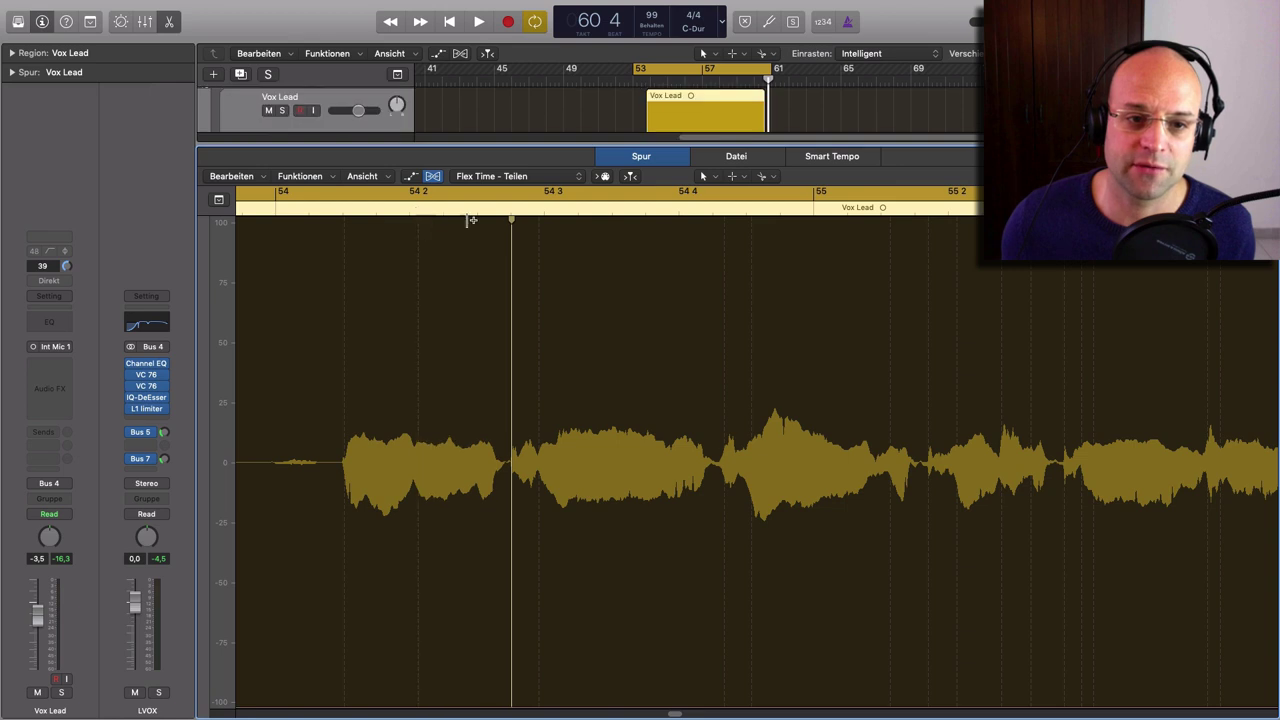
{"action": "left_click", "coordinate": [512, 214]}
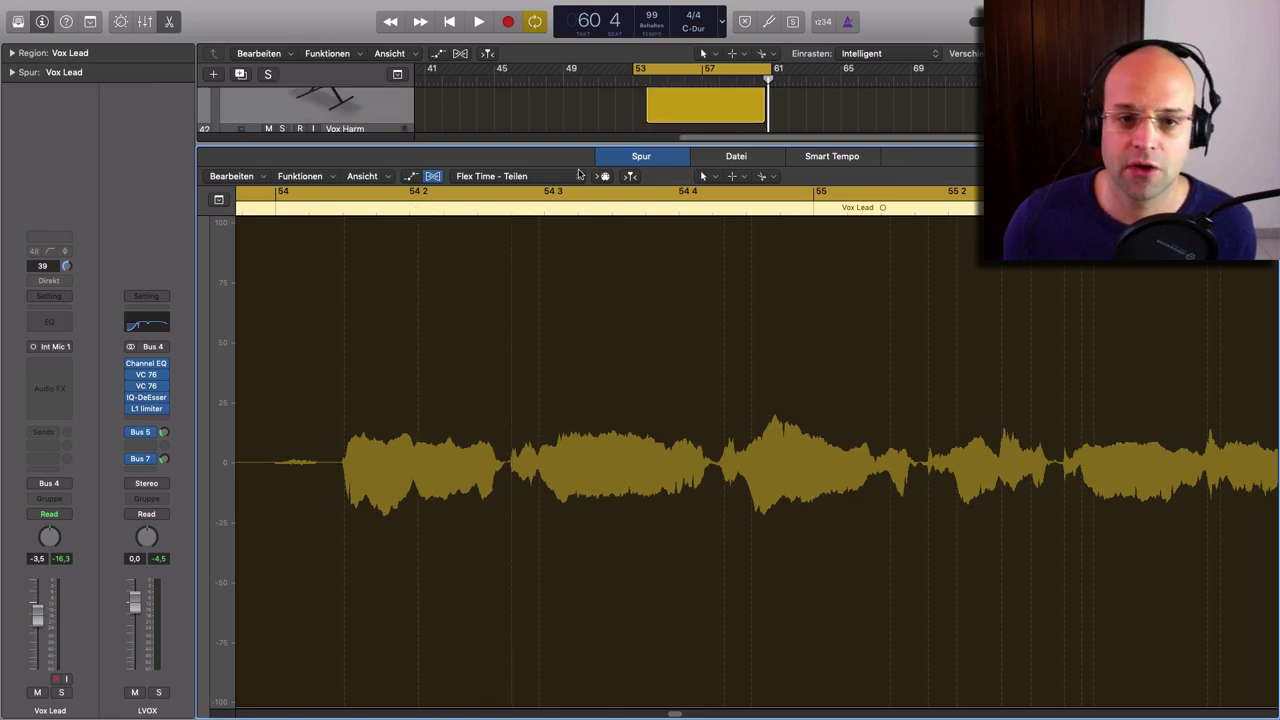
Switch the Vox Lead track's flex mode to Flex Pitch.
{"action": "left_click", "coordinate": [578, 177]}
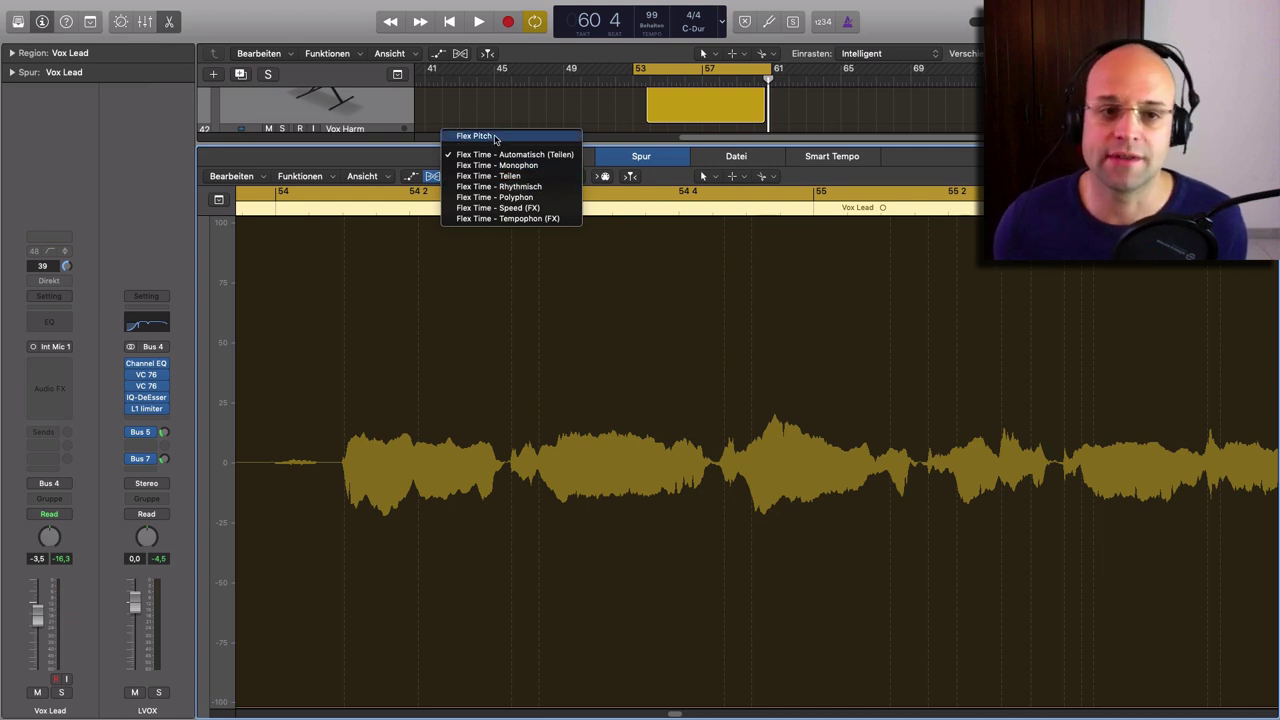
{"action": "left_click", "coordinate": [483, 137]}
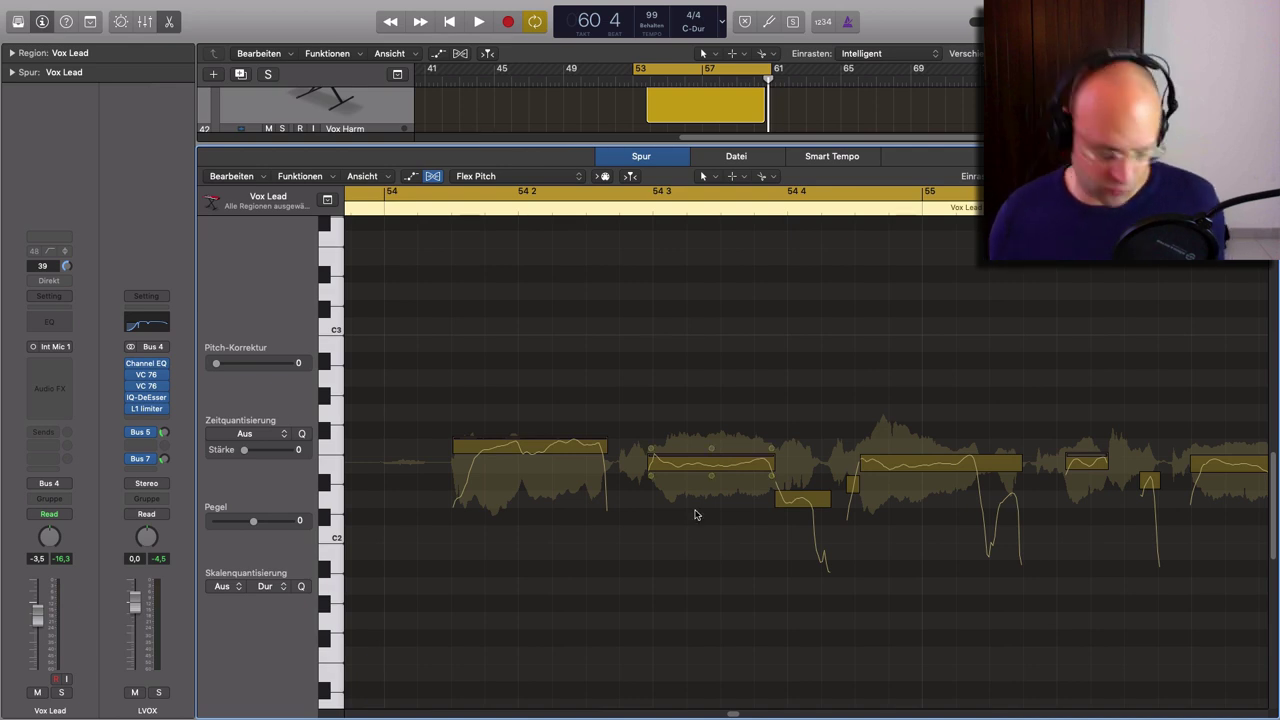
Examine the detected Flex Pitch notes and pitch curves across the Vox Lead phrase from bar 54 onward.
{"action": "mouse_move", "coordinate": [812, 506]}
{"action": "scroll", "coordinate": [813, 506], "scroll_direction": "down", "scroll_amount": 4}
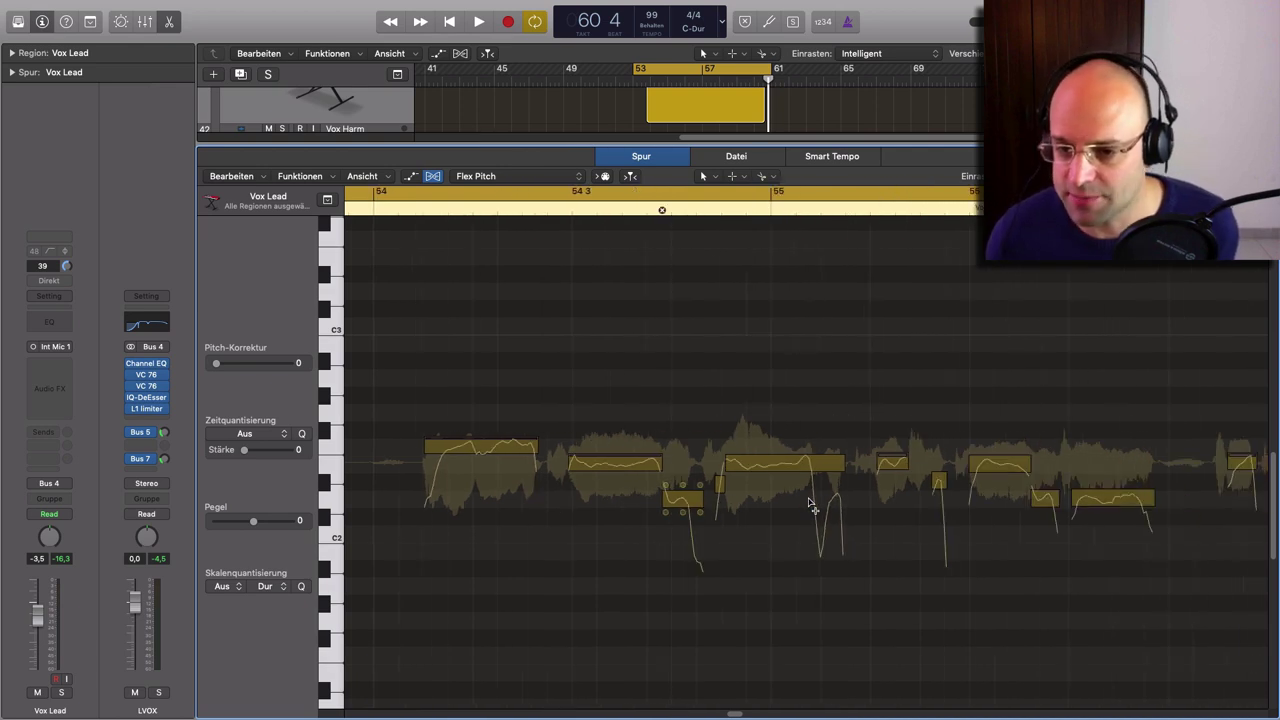
{"action": "scroll", "coordinate": [787, 509], "scroll_direction": "down", "scroll_amount": 4}
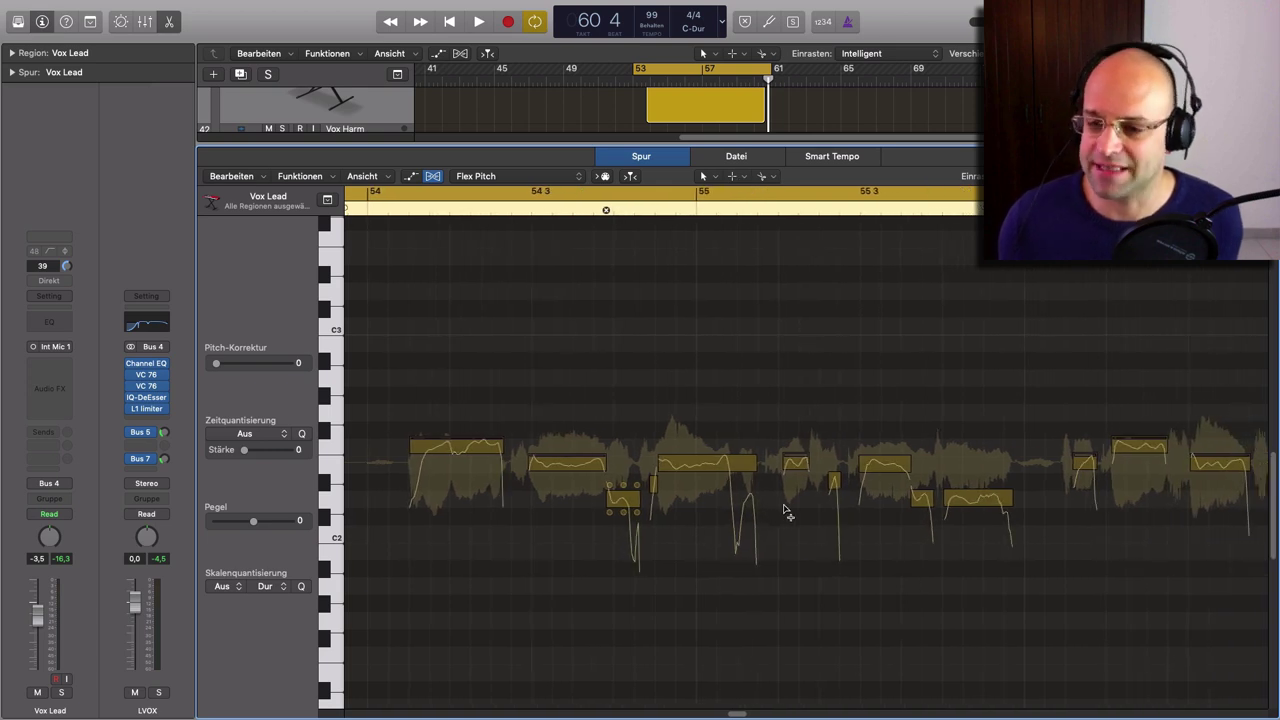
{"action": "scroll", "coordinate": [784, 510], "scroll_direction": "down", "scroll_amount": 2}
{"action": "scroll", "coordinate": [782, 514], "scroll_direction": "down", "scroll_amount": 4}
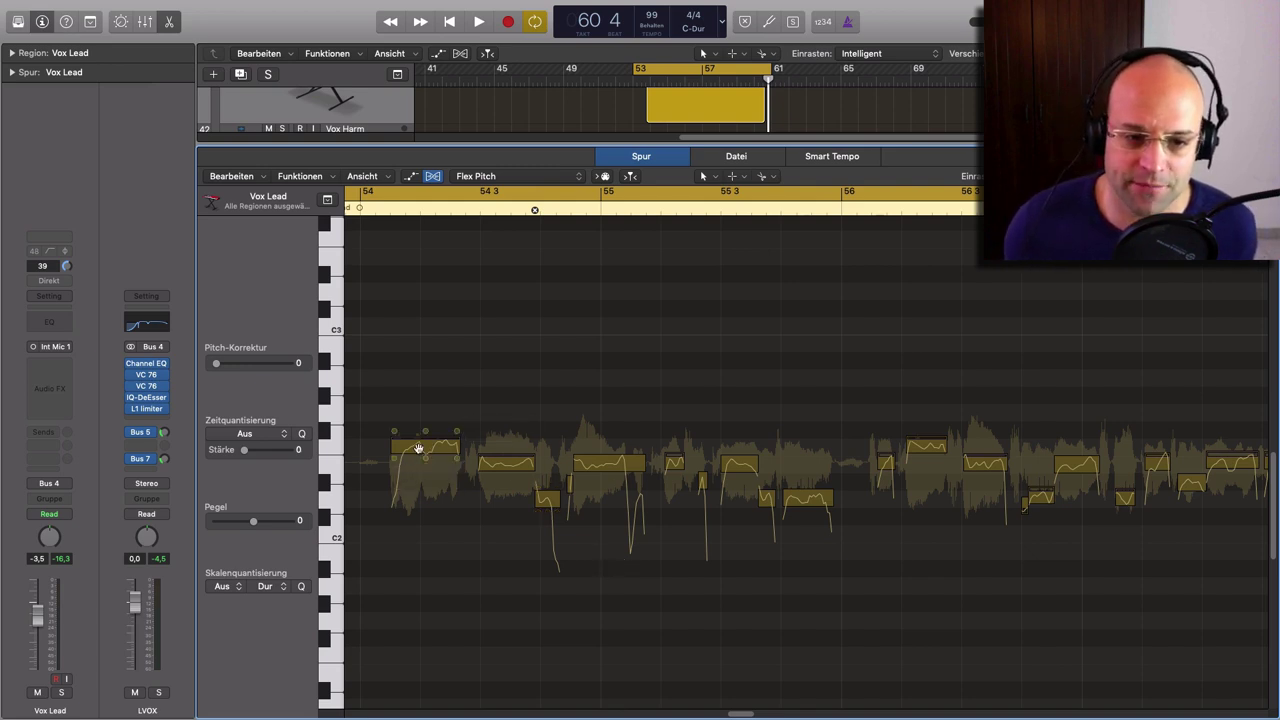
{"action": "scroll", "coordinate": [440, 460], "scroll_direction": "down", "scroll_amount": 4}
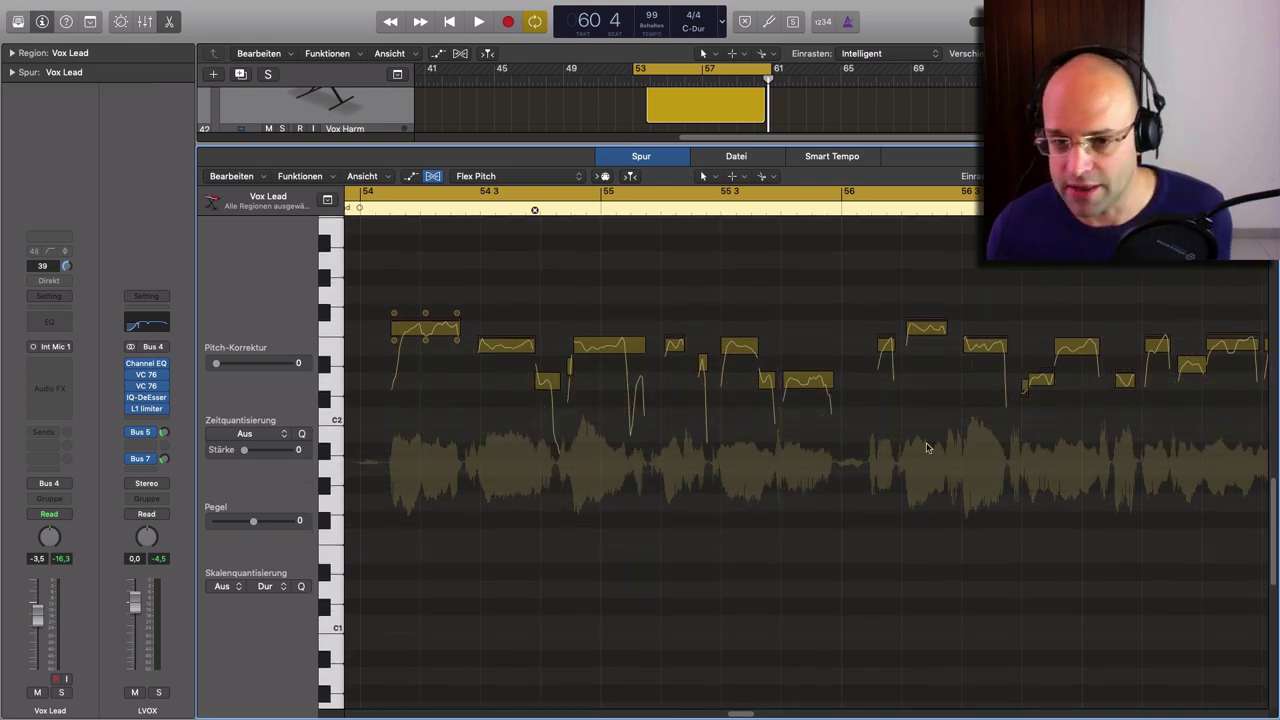
{"action": "scroll", "coordinate": [500, 420], "scroll_direction": "up", "scroll_amount": 6}
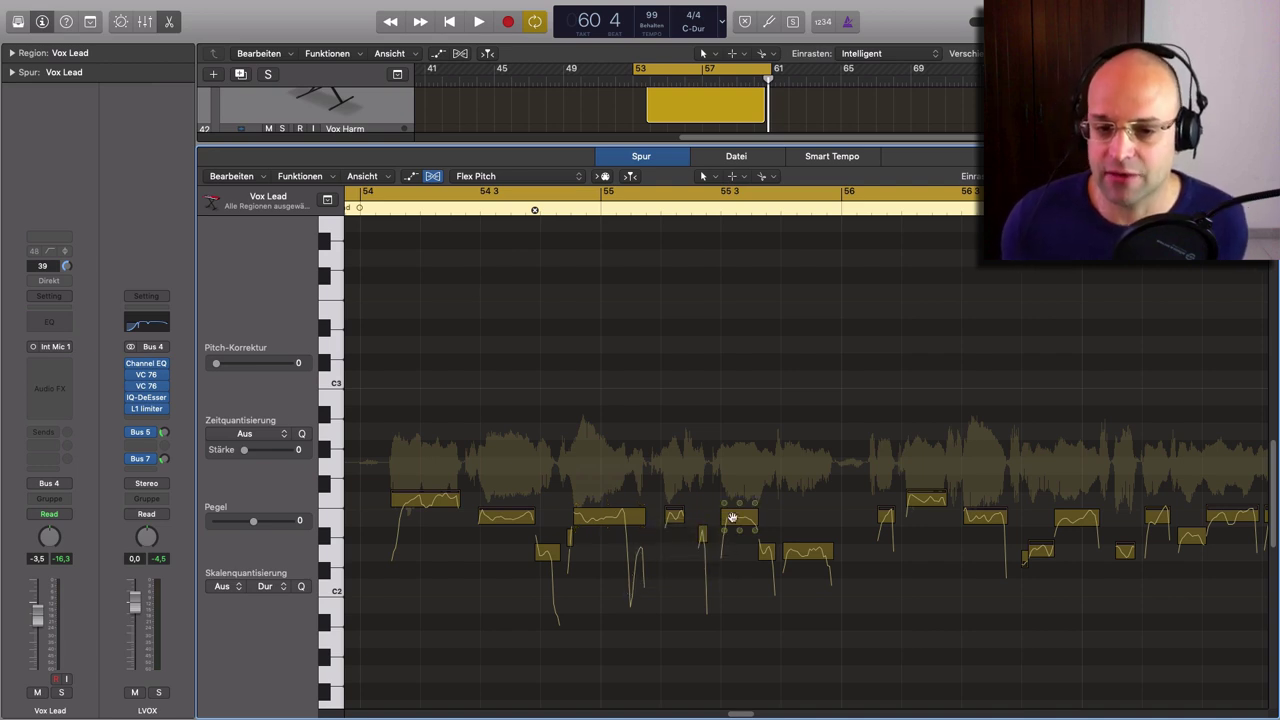
{"action": "scroll", "coordinate": [752, 600], "scroll_direction": "down", "scroll_amount": 1}
{"action": "scroll", "coordinate": [752, 600], "scroll_direction": "down", "scroll_amount": 2}
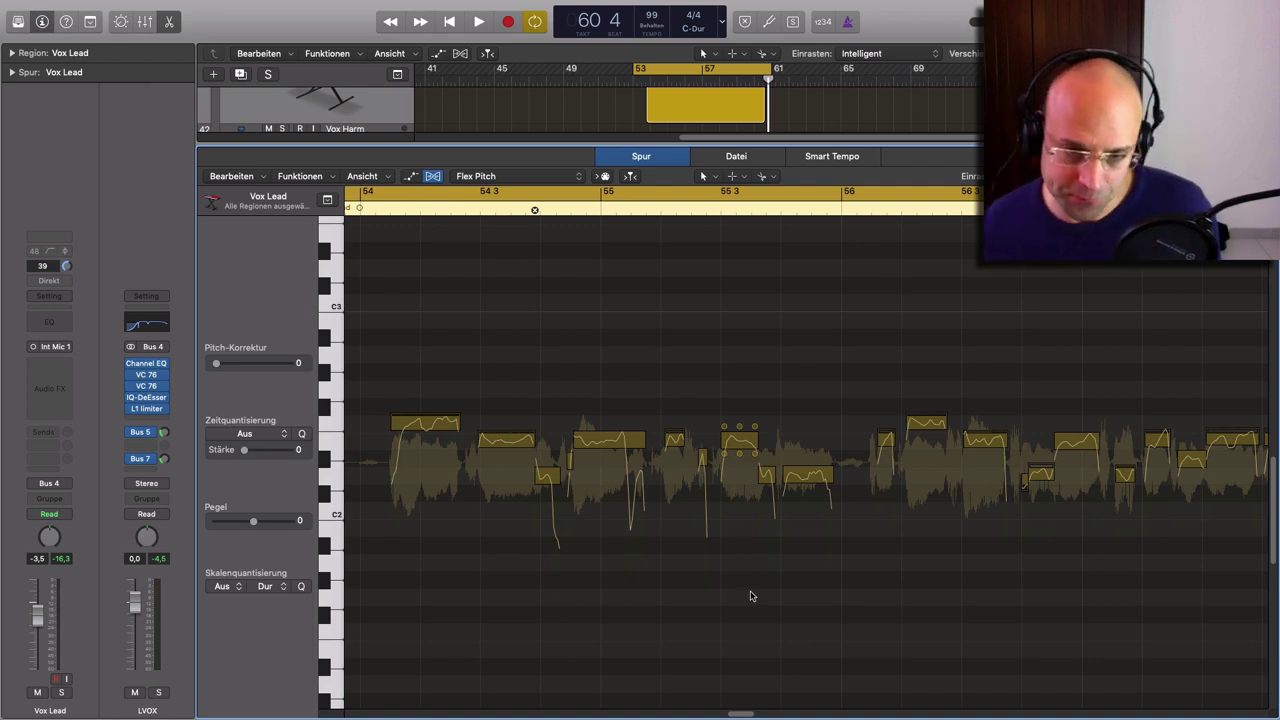
Audition the first F2 note of the Vox Lead phrase and move it slightly later in time.
{"action": "left_click", "coordinate": [433, 423]}
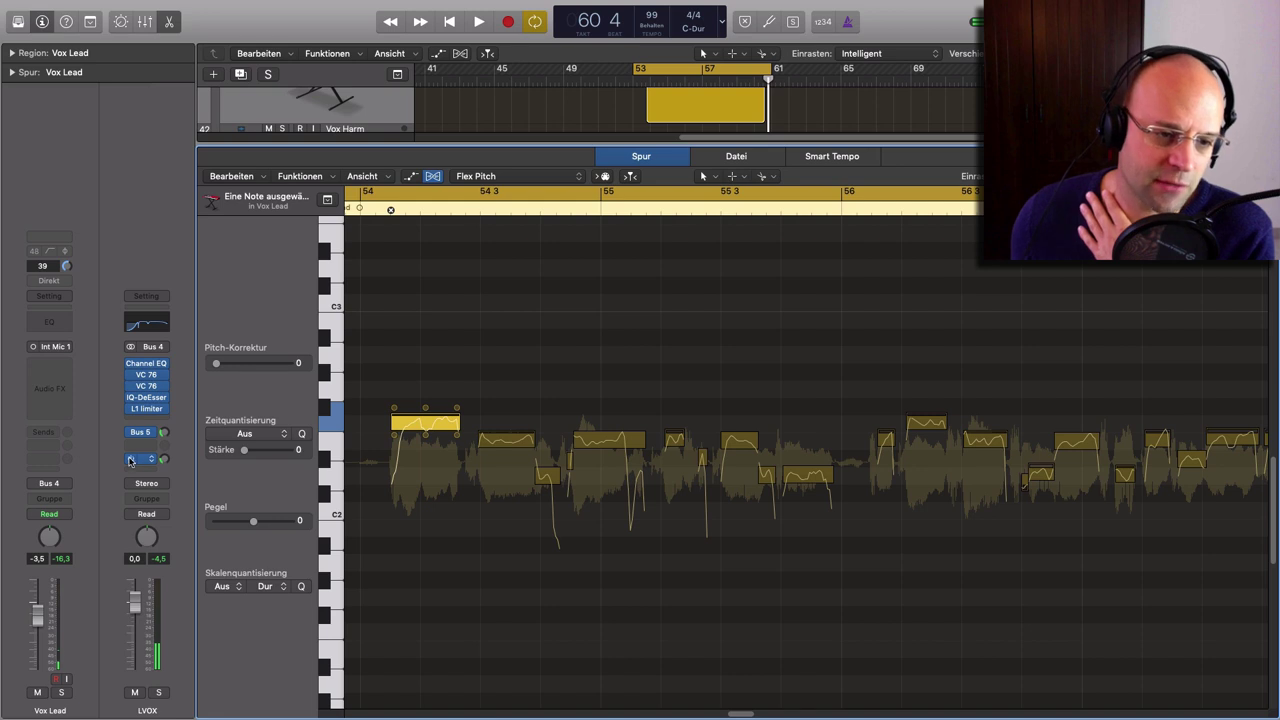
{"action": "left_click", "coordinate": [431, 425]}
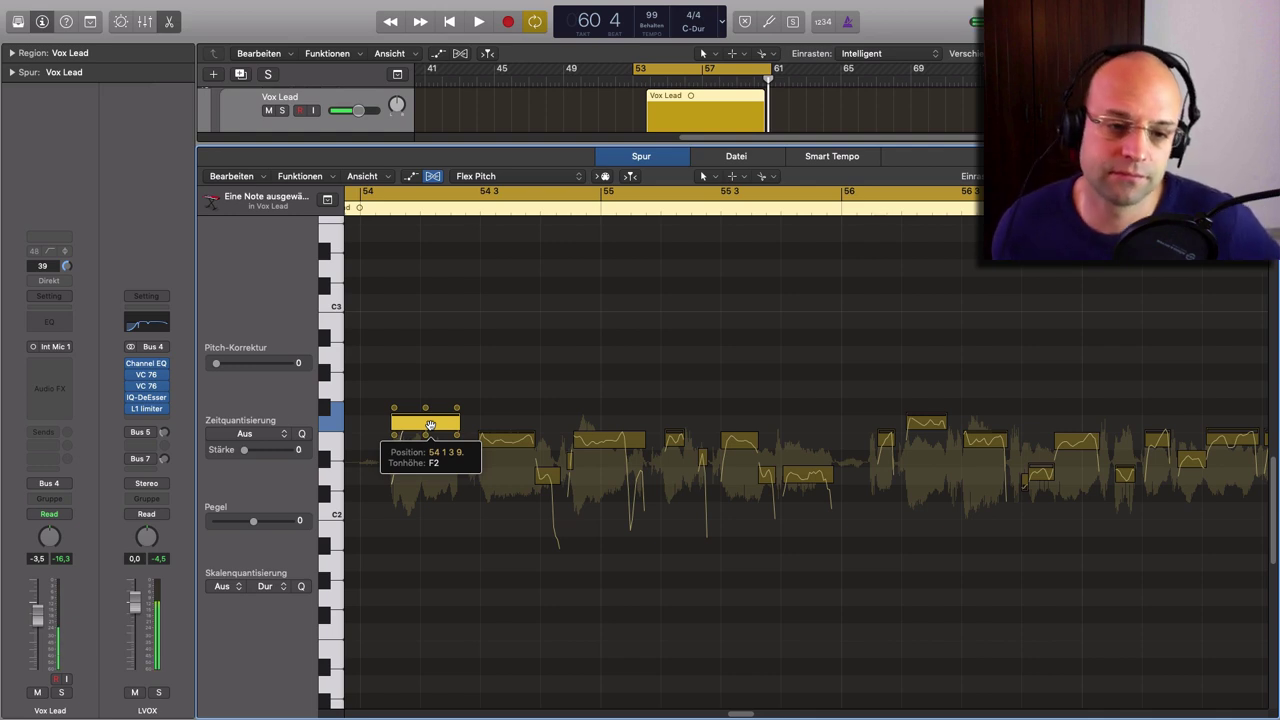
{"action": "left_click_drag", "start_coordinate": [431, 425], "coordinate": [437, 458]}
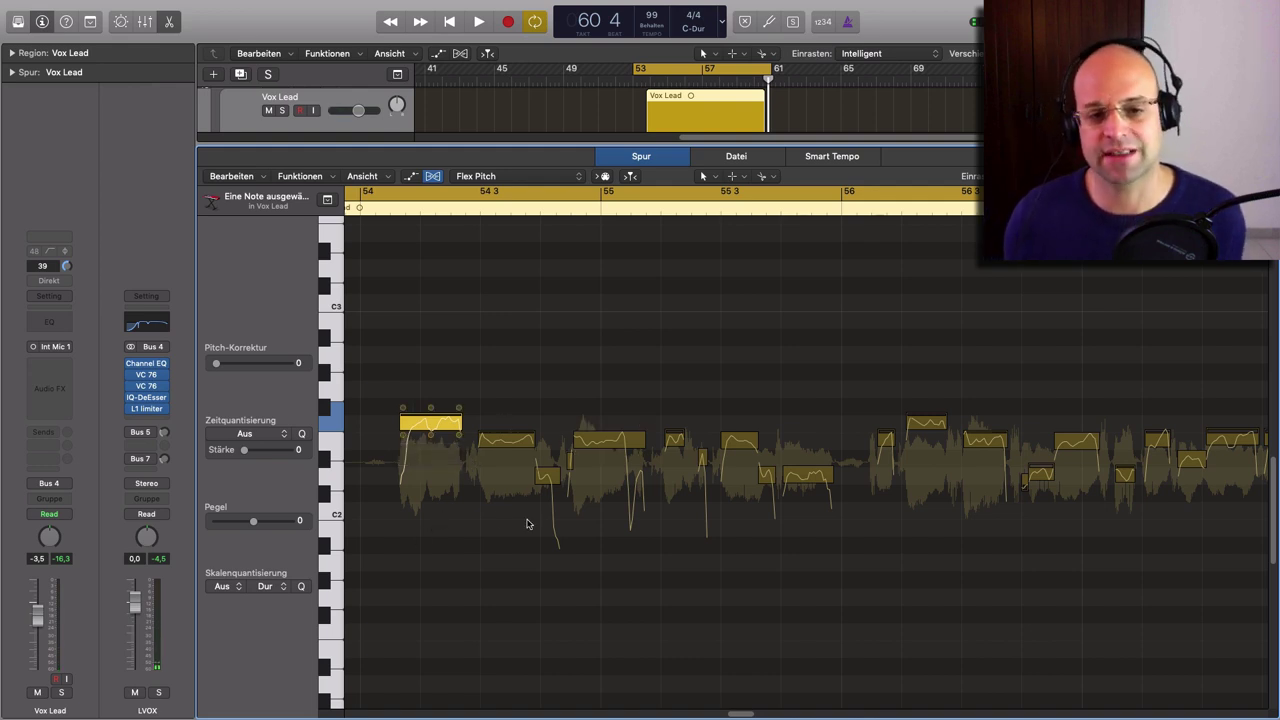
Adjust the Pitch Drift at the start of the second Vox Lead note, near 54 3, to 0,10.
{"action": "scroll", "coordinate": [528, 523], "scroll_direction": "left", "scroll_amount": 2}
{"action": "scroll", "coordinate": [563, 525], "scroll_direction": "left", "scroll_amount": 3}
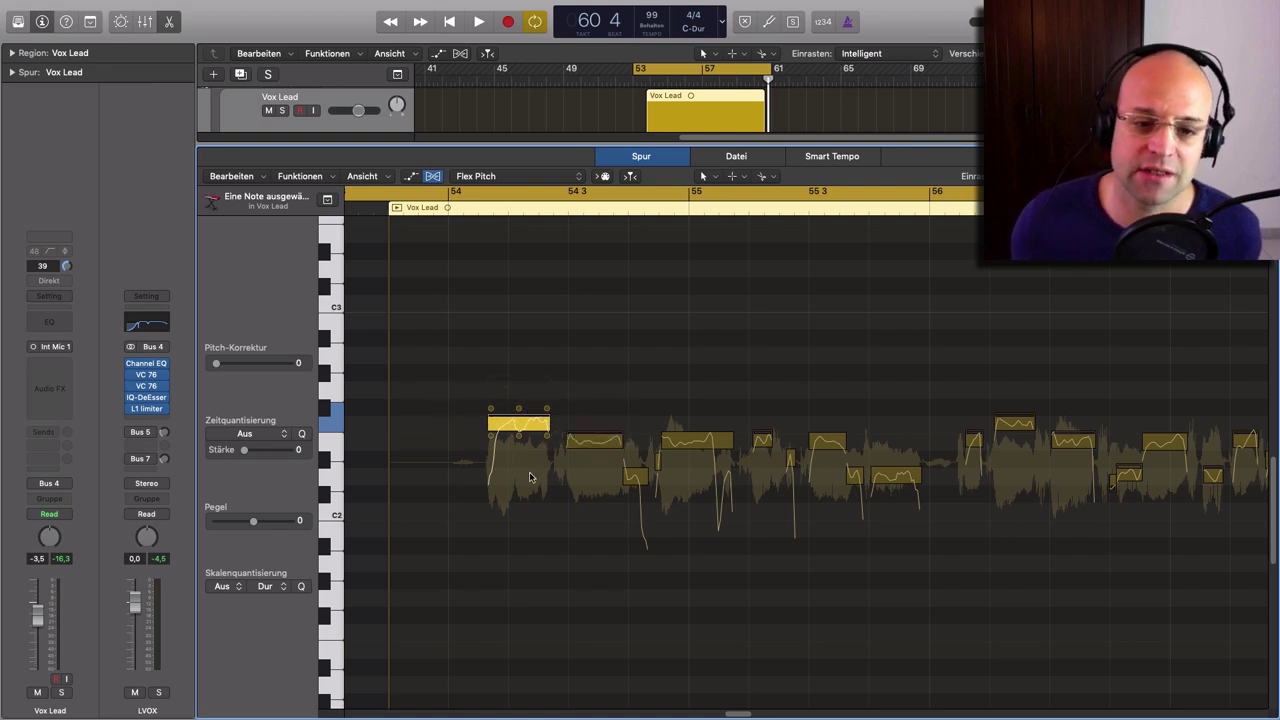
{"action": "scroll", "coordinate": [518, 484], "scroll_direction": "right", "scroll_amount": 1}
{"action": "scroll", "coordinate": [520, 480], "scroll_direction": "right", "scroll_amount": 2}
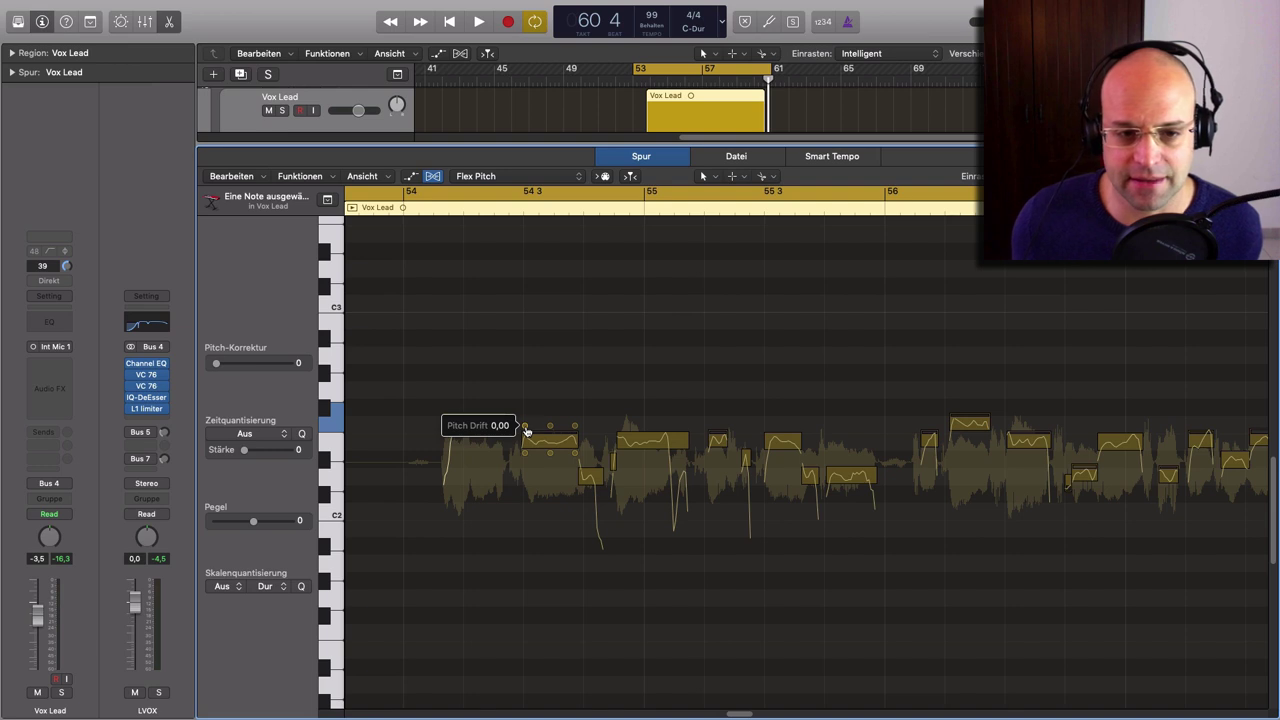
{"action": "left_click_drag", "start_coordinate": [525, 428], "coordinate": [526, 496]}
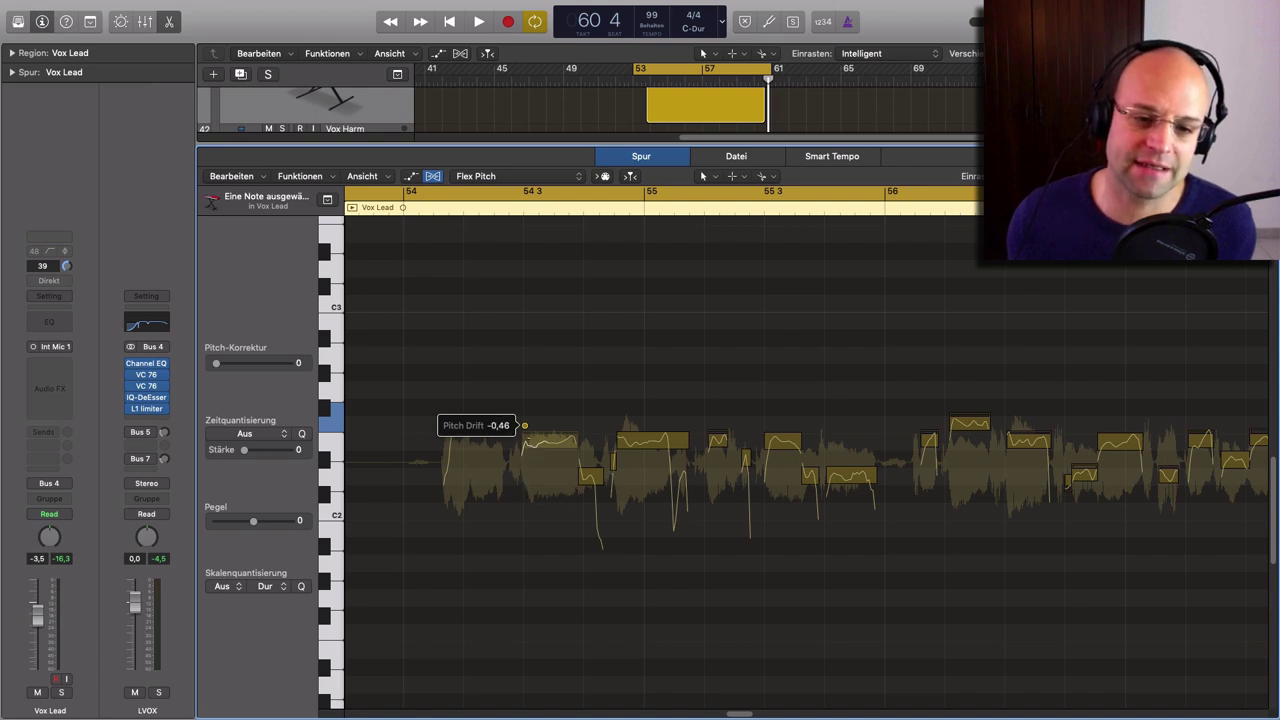
{"action": "left_click", "coordinate": [525, 429]}
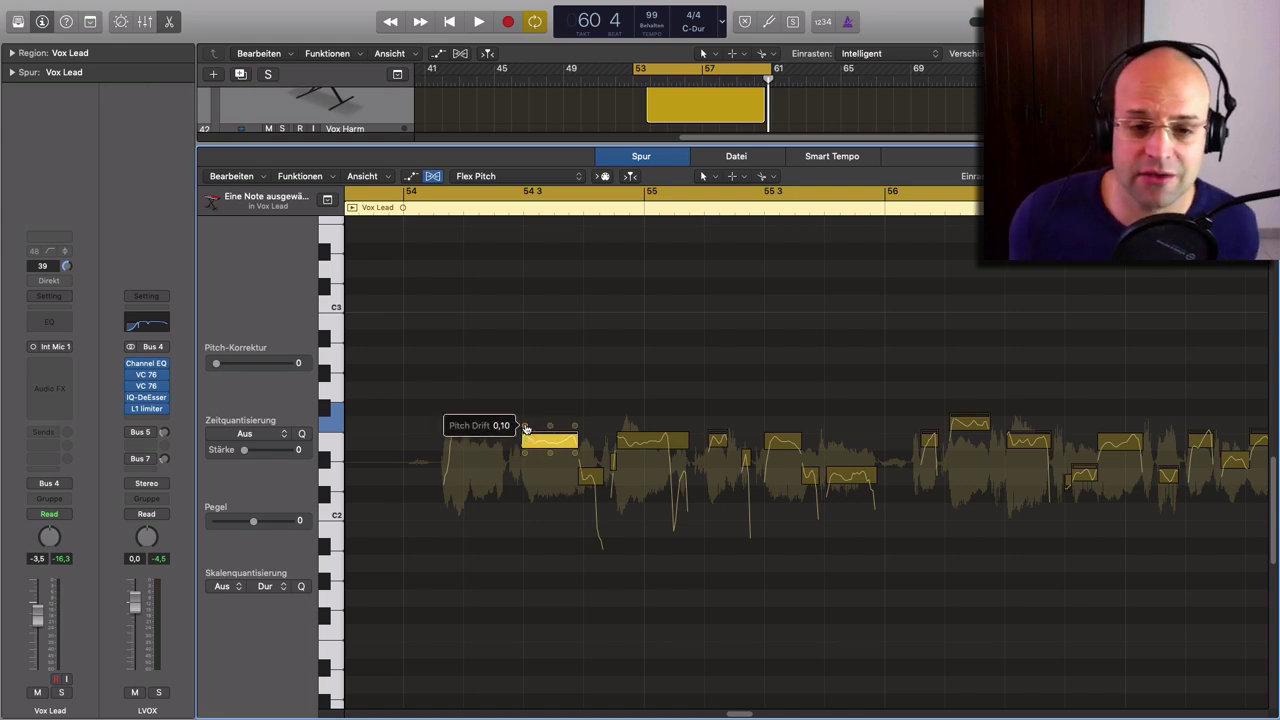
Try a strong downward Pitch Drift at the start of the second Vox Lead note near 54 3 and audition the phrase.
{"action": "left_click_drag", "start_coordinate": [525, 429], "coordinate": [526, 530]}
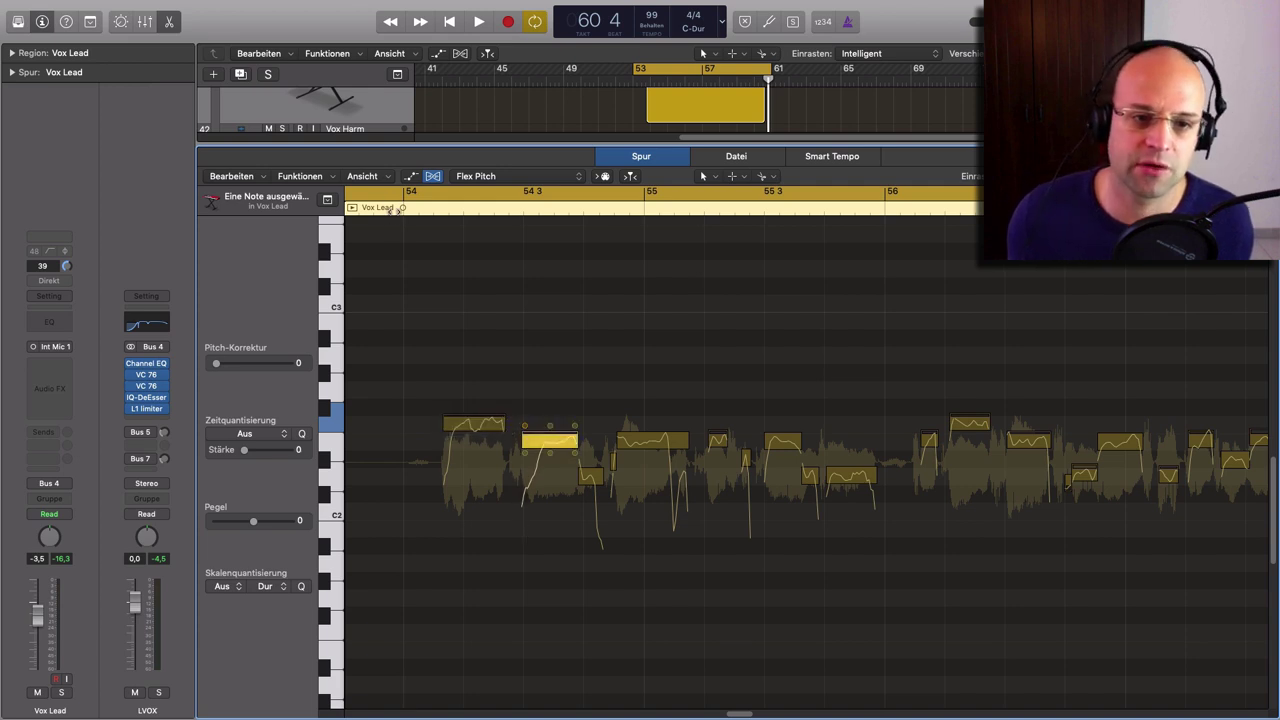
{"action": "left_click", "coordinate": [385, 209]}
{"action": "key", "text": "space"}
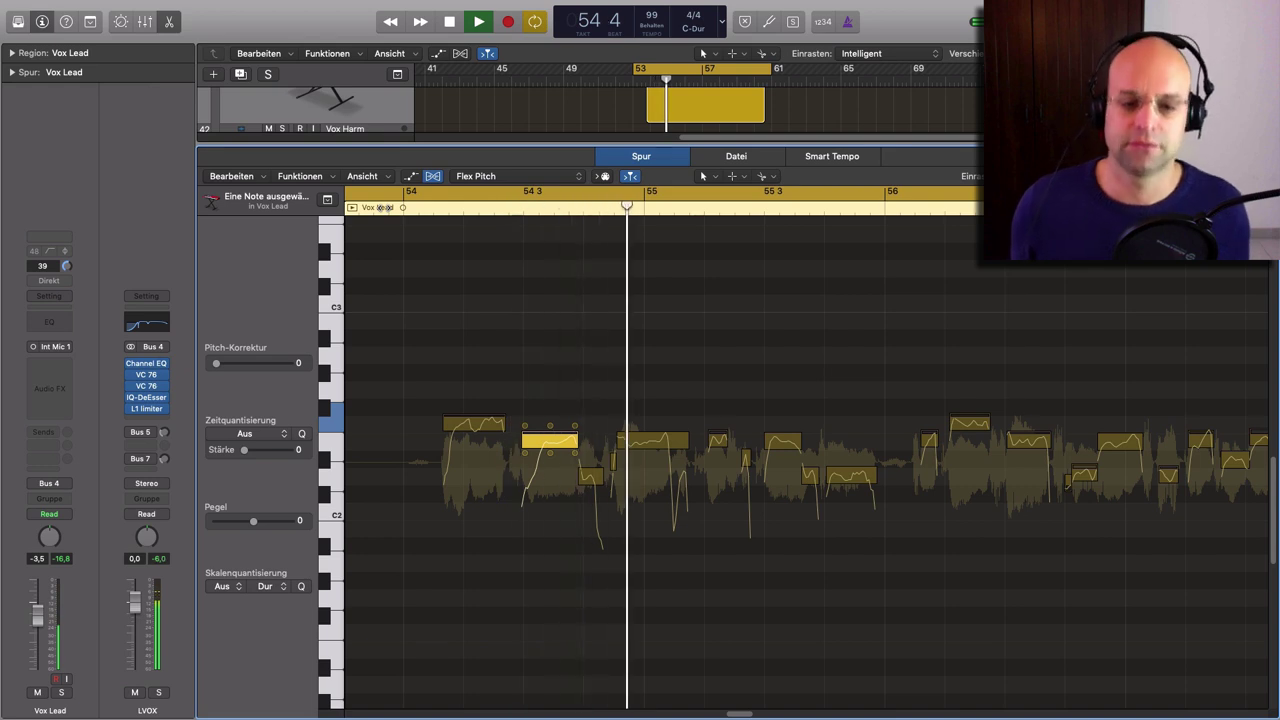
{"action": "key", "text": "space"}
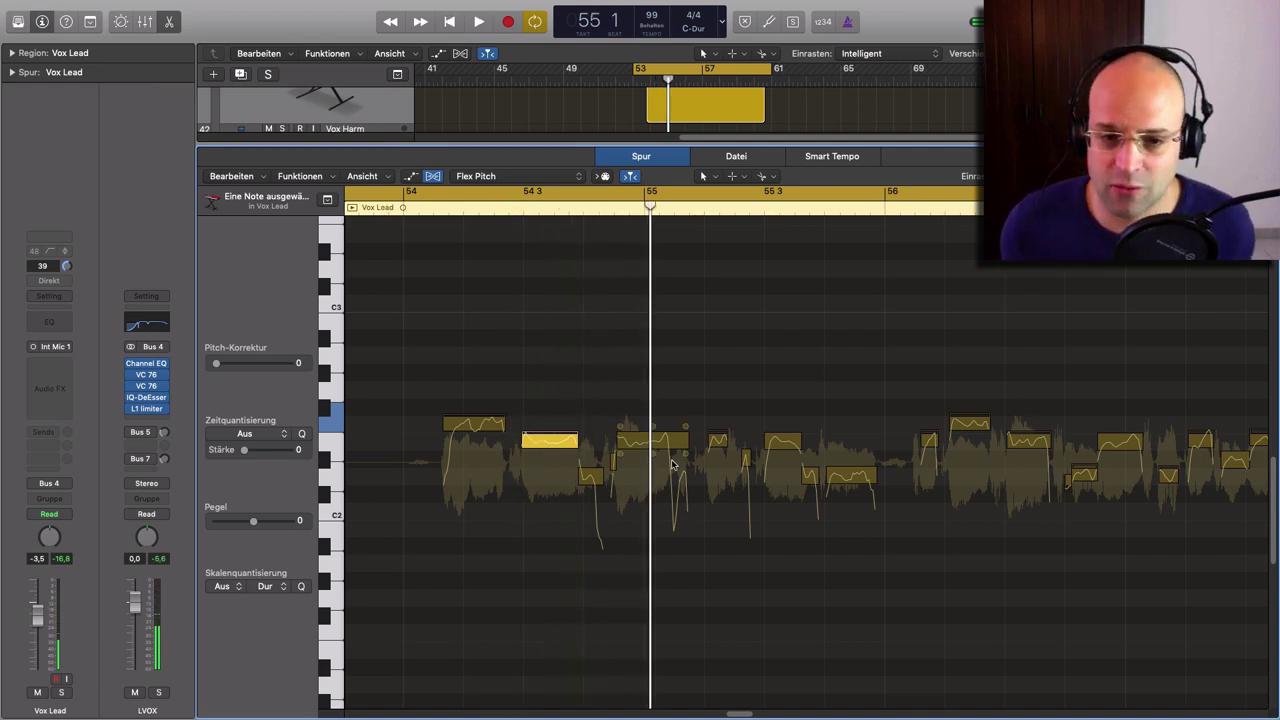
Select the ten notes of the Vox Lead phrase before bar 56 and try a starting Pitch Drift of -4,86 on them.
{"action": "scroll", "coordinate": [563, 464], "scroll_direction": "right", "scroll_amount": 2}
{"action": "scroll", "coordinate": [563, 464], "scroll_direction": "left", "scroll_amount": 1}
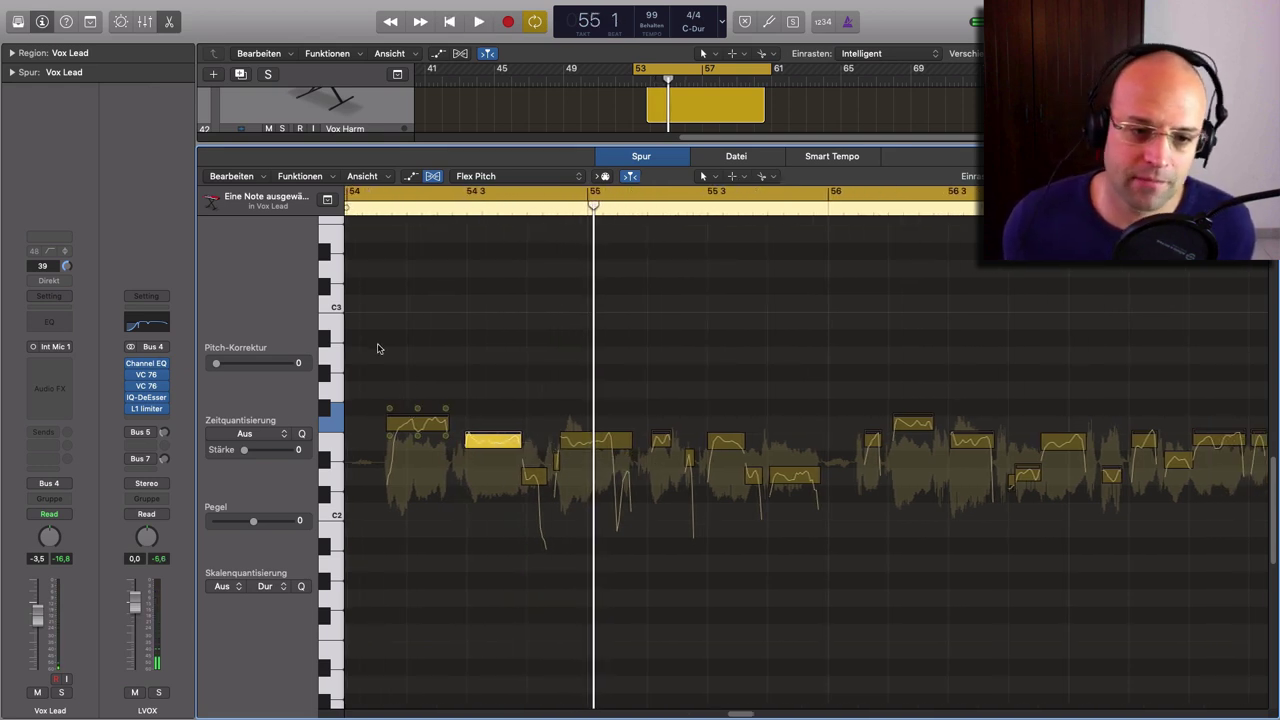
{"action": "left_click_drag", "start_coordinate": [377, 344], "coordinate": [805, 618]}
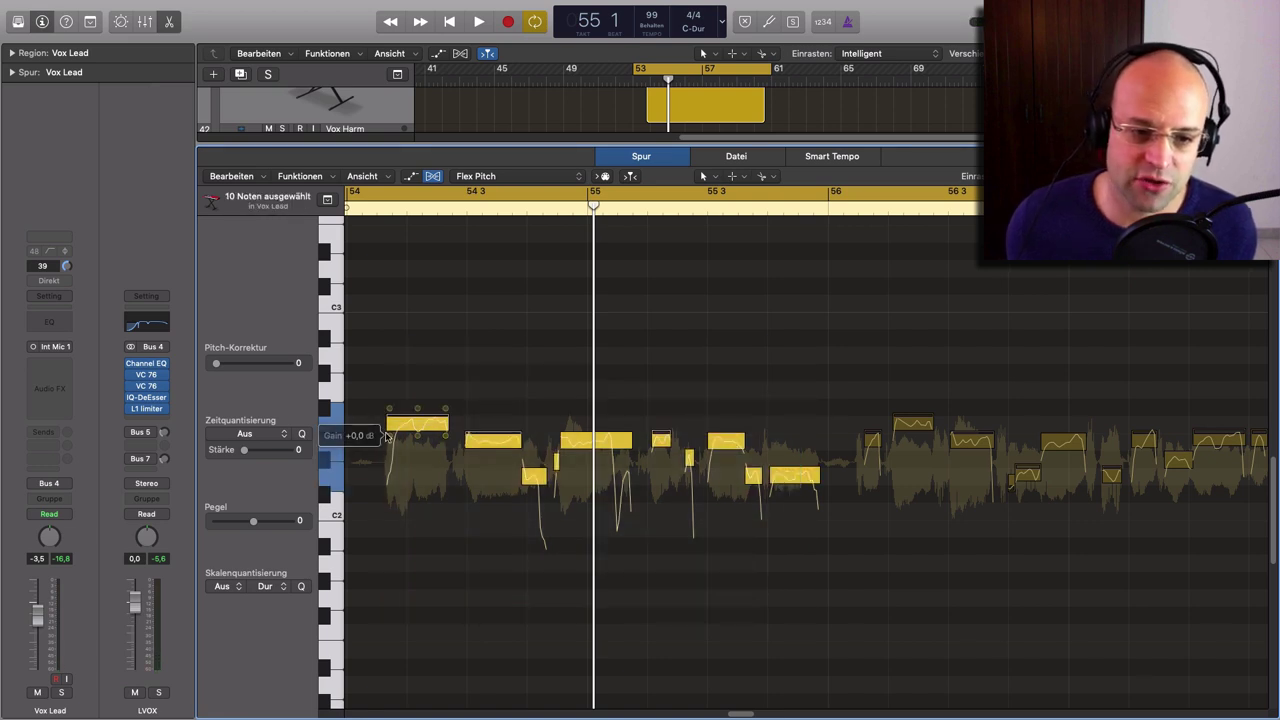
{"action": "left_click_drag", "start_coordinate": [389, 408], "coordinate": [389, 408]}
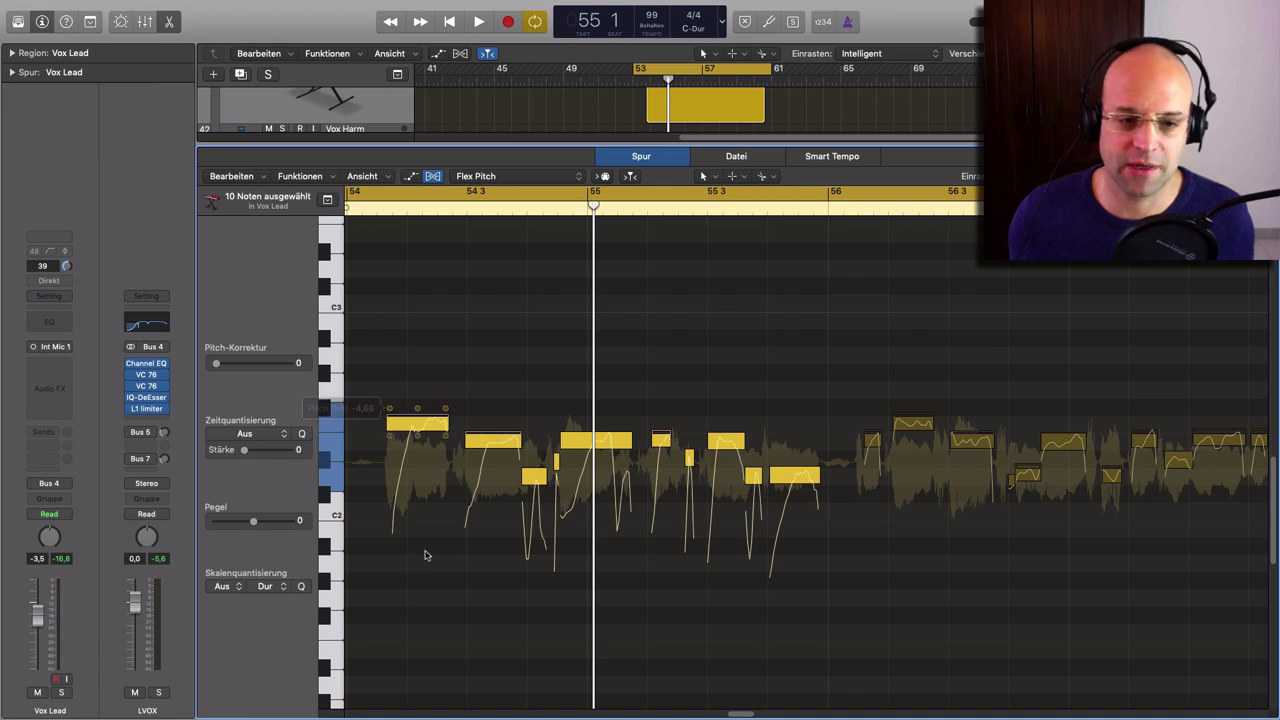
Play the phrase with the altered drift and shorten the cycle so it starts shortly before bar 54.
{"action": "key", "text": "space"}
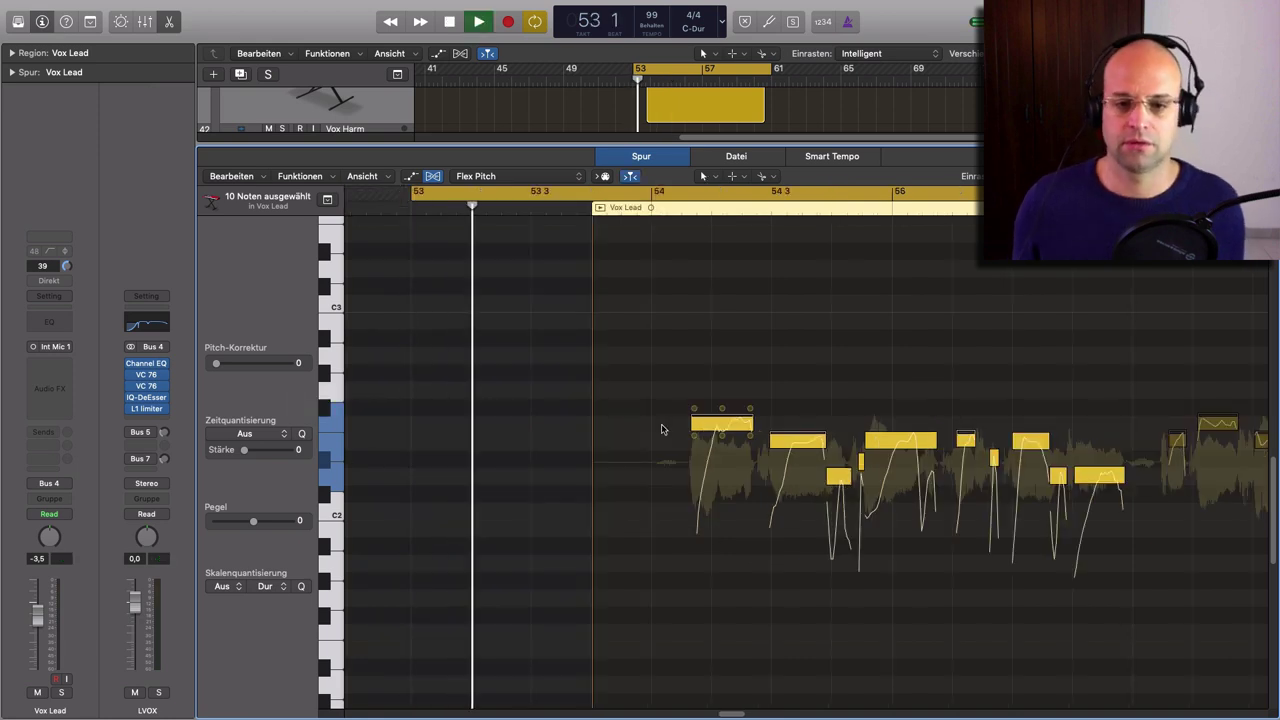
{"action": "left_click_drag", "start_coordinate": [415, 193], "coordinate": [605, 193]}
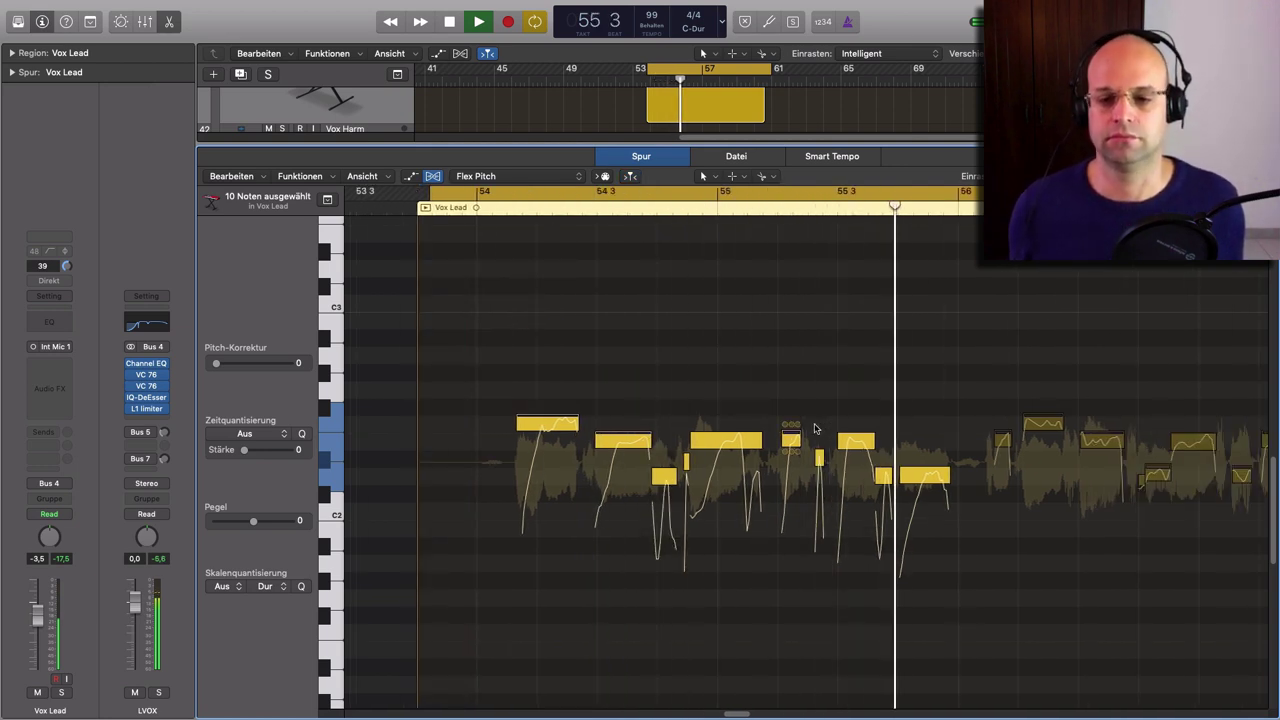
{"action": "key", "text": "space"}
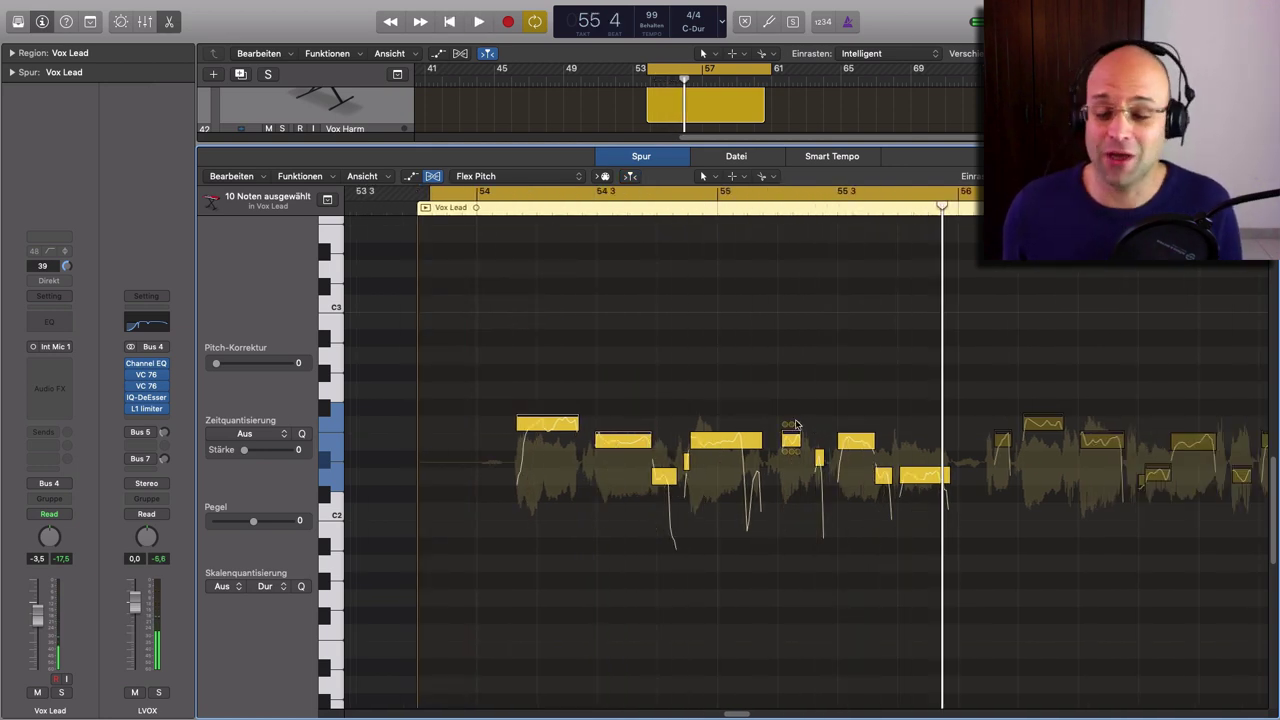
Select only the short third note before bar 55 and try adjusting its ending Pitch Drift to about 1,32.
{"action": "scroll", "coordinate": [640, 445], "scroll_direction": "right", "scroll_amount": 5}
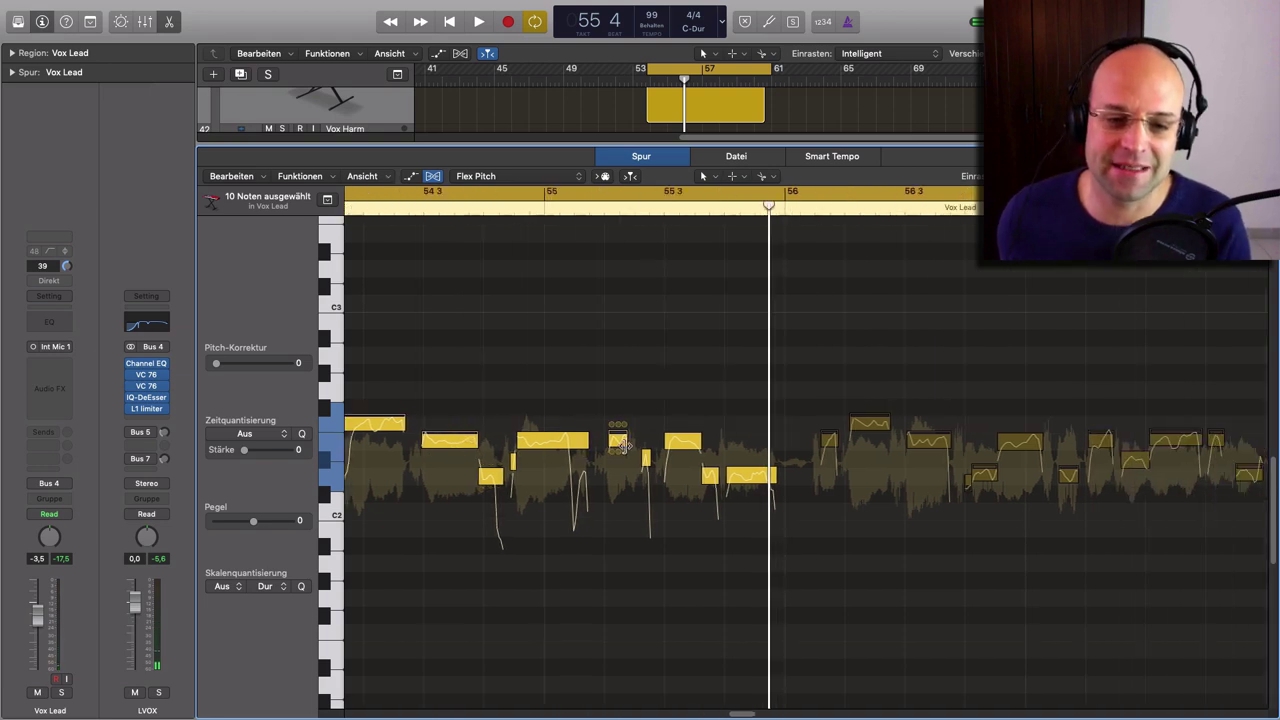
{"action": "scroll", "coordinate": [560, 440], "scroll_direction": "left", "scroll_amount": 3}
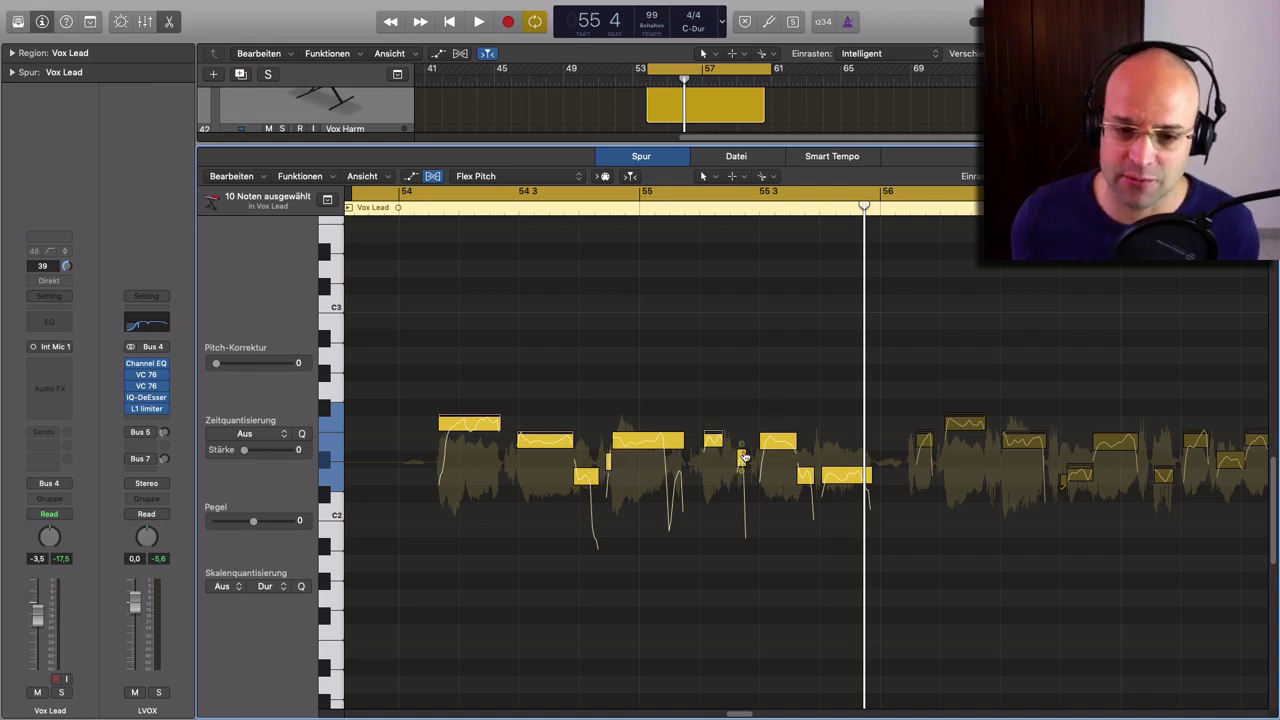
{"action": "left_click_drag", "start_coordinate": [597, 467], "coordinate": [592, 410]}
{"action": "left_click", "coordinate": [609, 531]}
{"action": "left_click", "coordinate": [587, 476]}
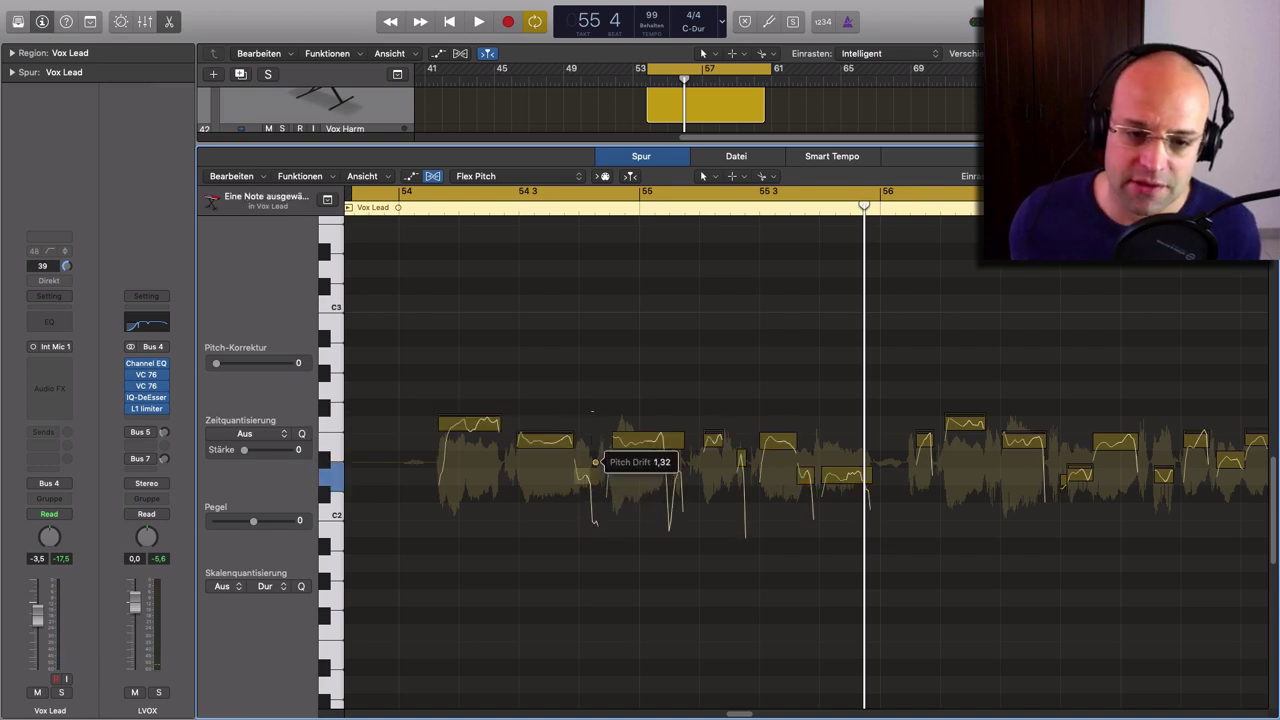
{"action": "left_click_drag", "start_coordinate": [595, 462], "coordinate": [596, 458]}
Select the first Vox Lead note and inspect its Fine Pitch and Gain values.
{"action": "left_click", "coordinate": [462, 422]}
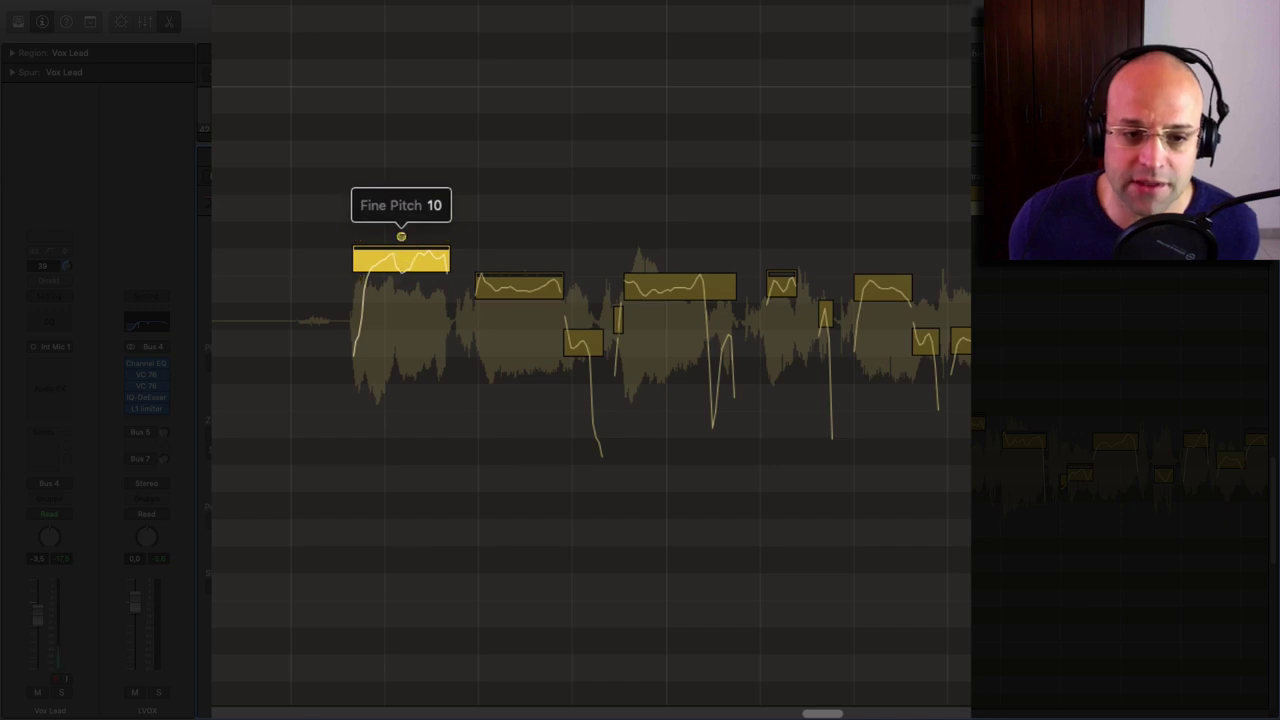
{"action": "mouse_move", "coordinate": [401, 236]}
{"action": "left_mouse_down"}
{"action": "mouse_move", "coordinate": [401, 257]}
{"action": "mouse_move", "coordinate": [401, 218]}
{"action": "mouse_move", "coordinate": [401, 238]}
{"action": "left_mouse_up"}
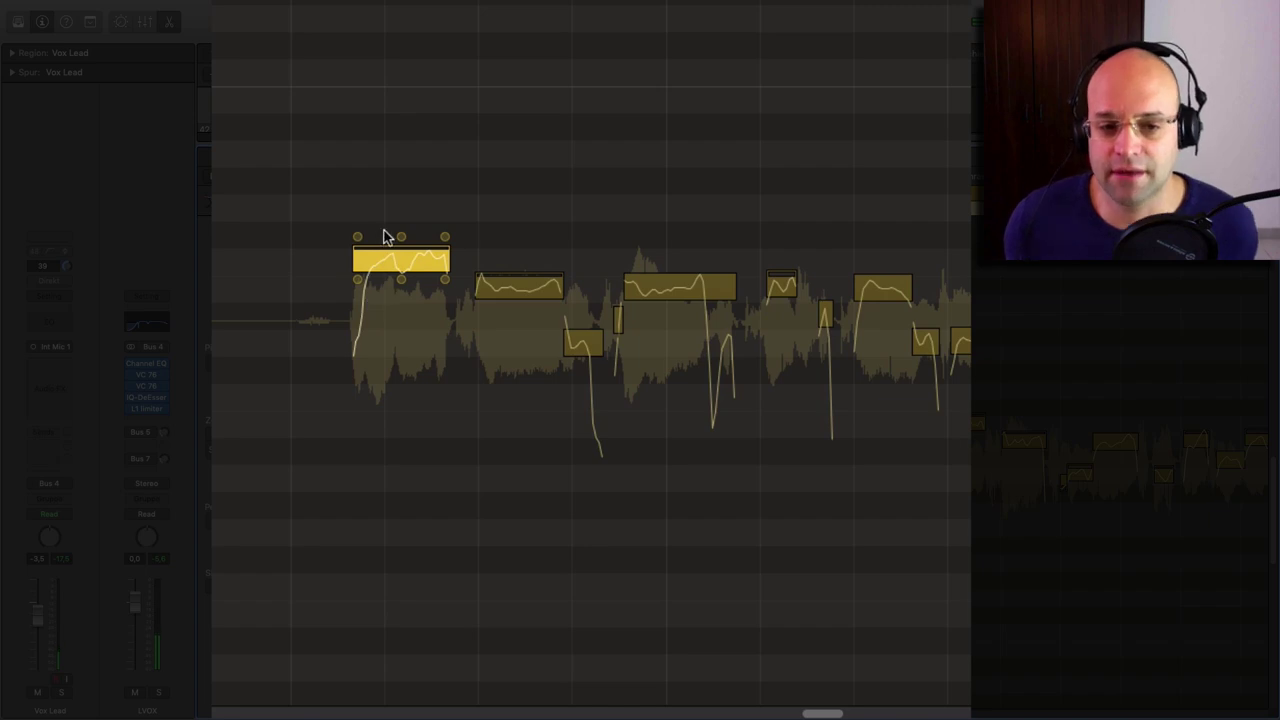
{"action": "mouse_move", "coordinate": [403, 239]}
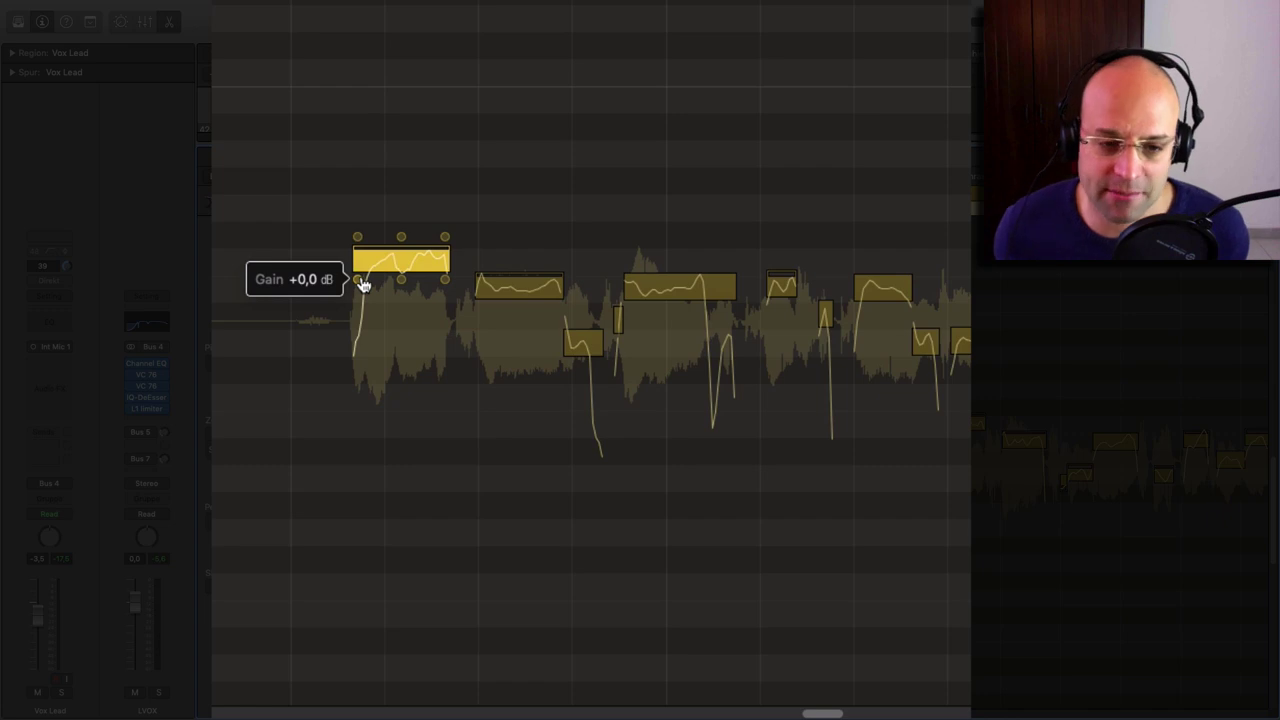
{"action": "scroll", "coordinate": [409, 349], "scroll_direction": "down", "scroll_amount": 5}
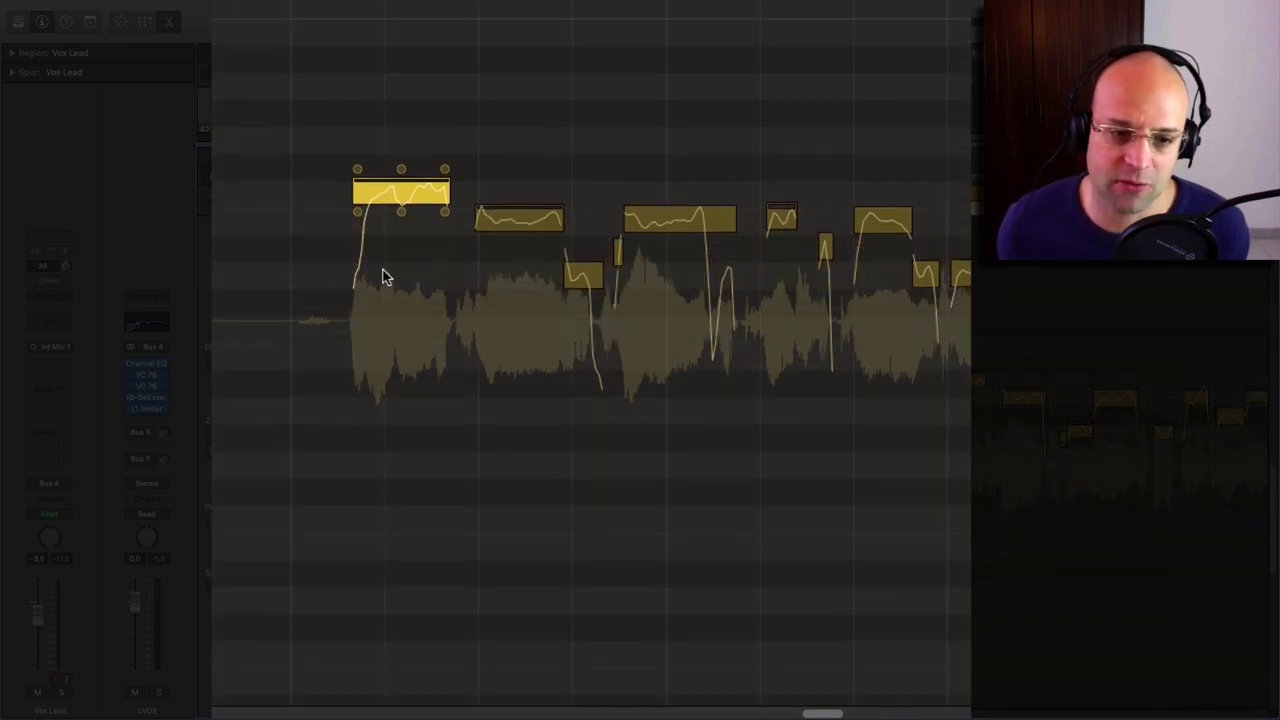
{"action": "mouse_move", "coordinate": [355, 216]}
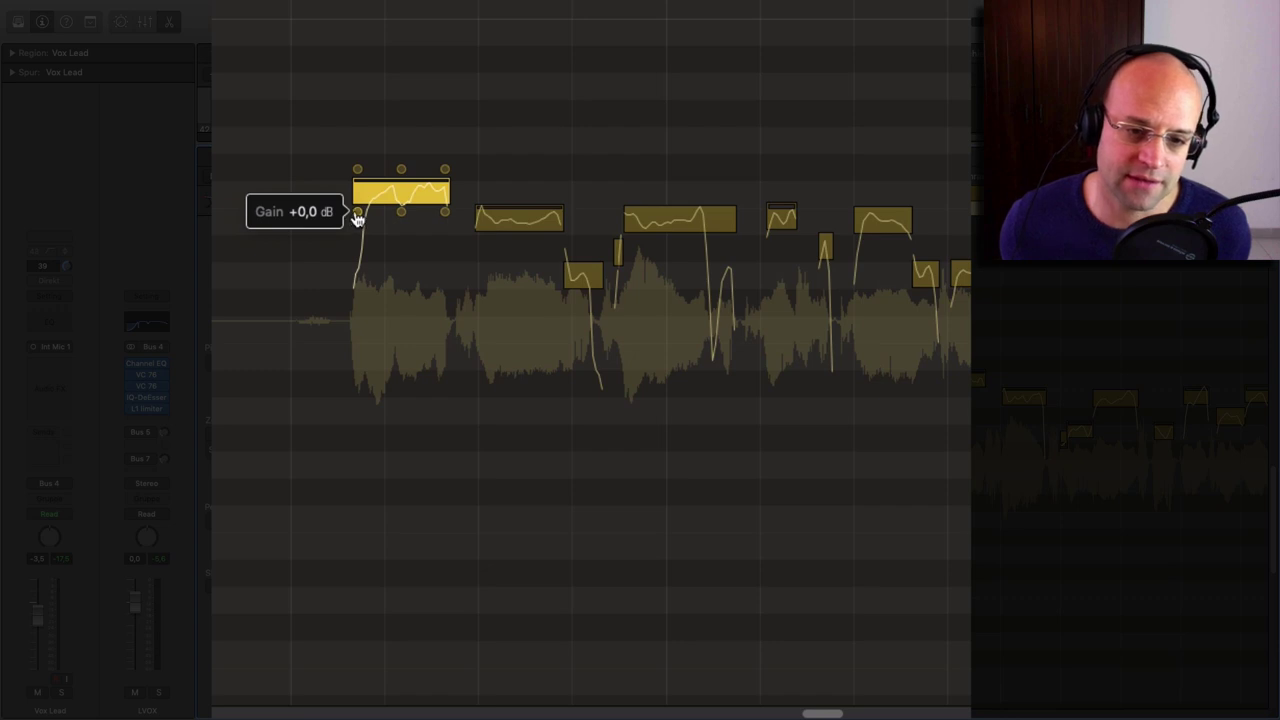
Try the Gain of the long note around bar 55 at -13,6 dB and strongly raised, auditioning and undoing the changes.
{"action": "mouse_move", "coordinate": [631, 246]}
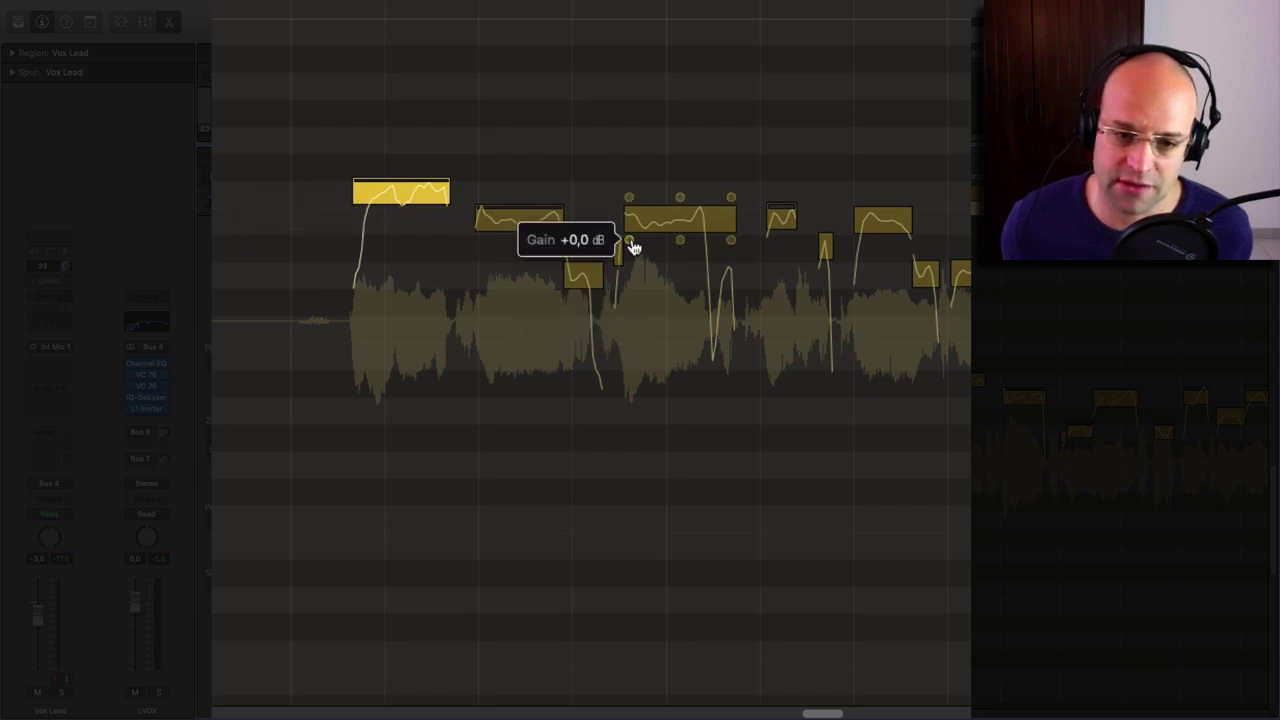
{"action": "left_click_drag", "start_coordinate": [631, 246], "coordinate": [631, 382]}
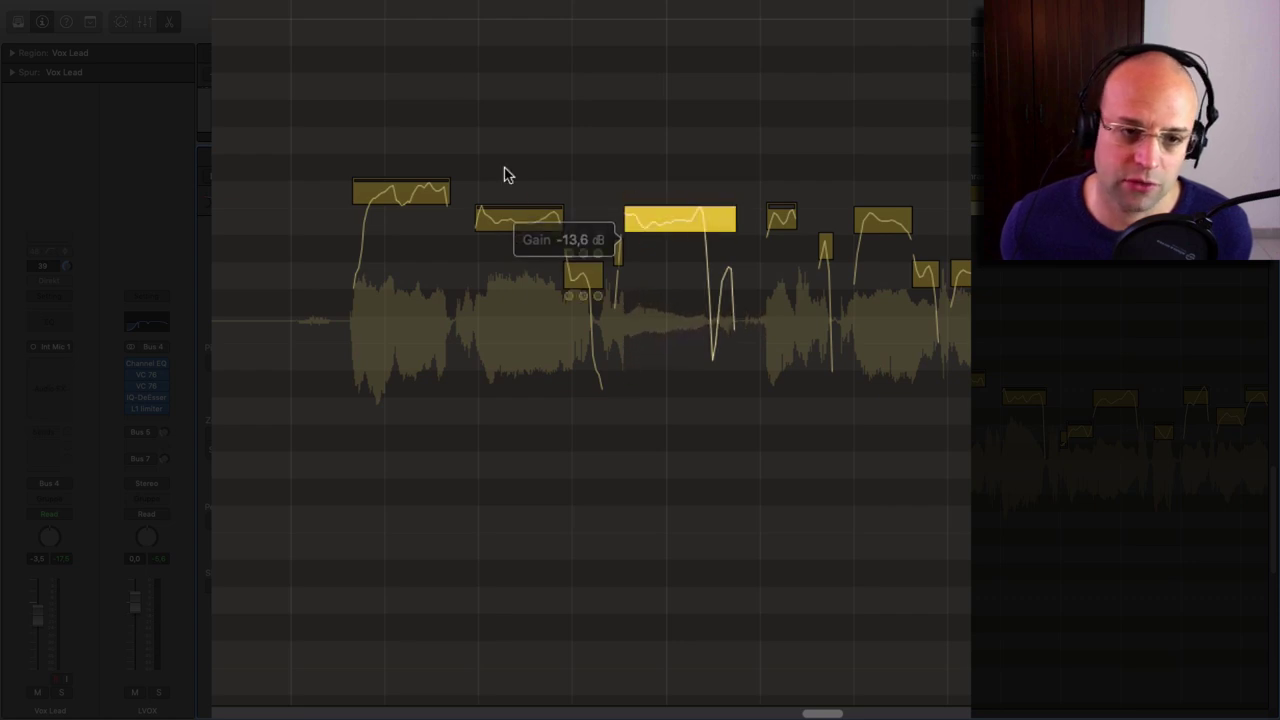
{"action": "key", "text": "space"}
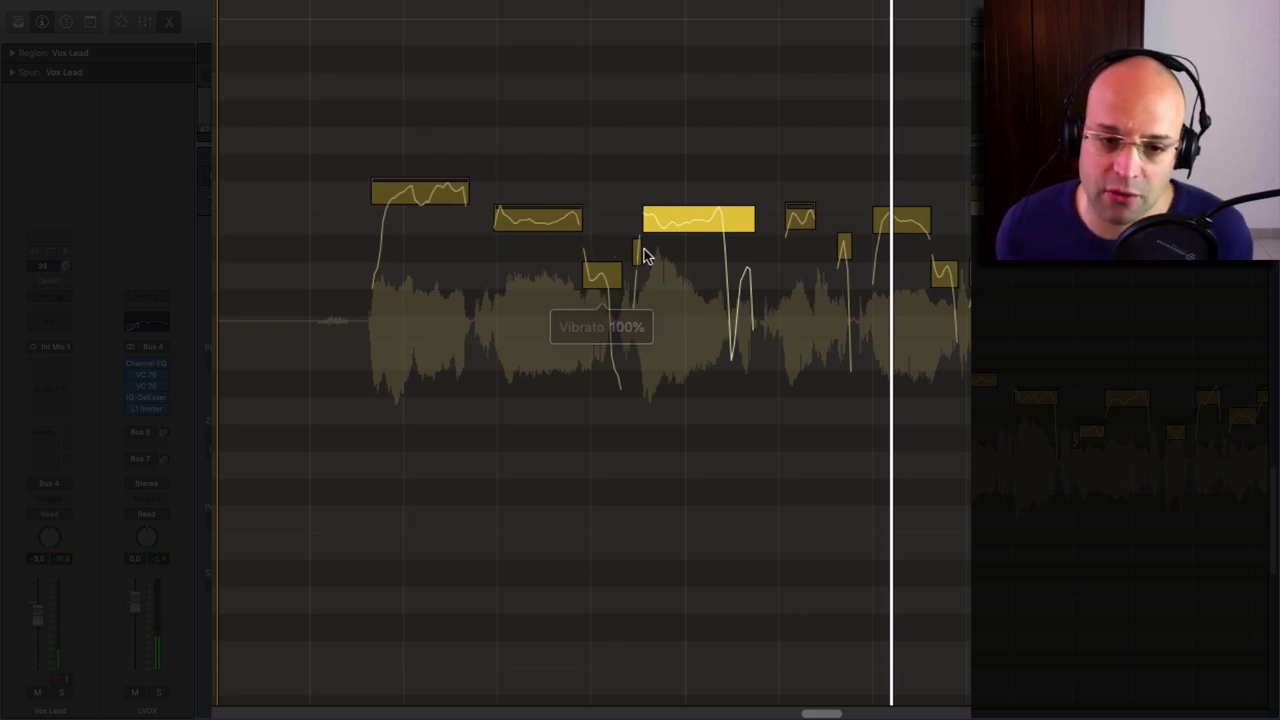
{"action": "left_click_drag", "start_coordinate": [646, 244], "coordinate": [646, 131]}
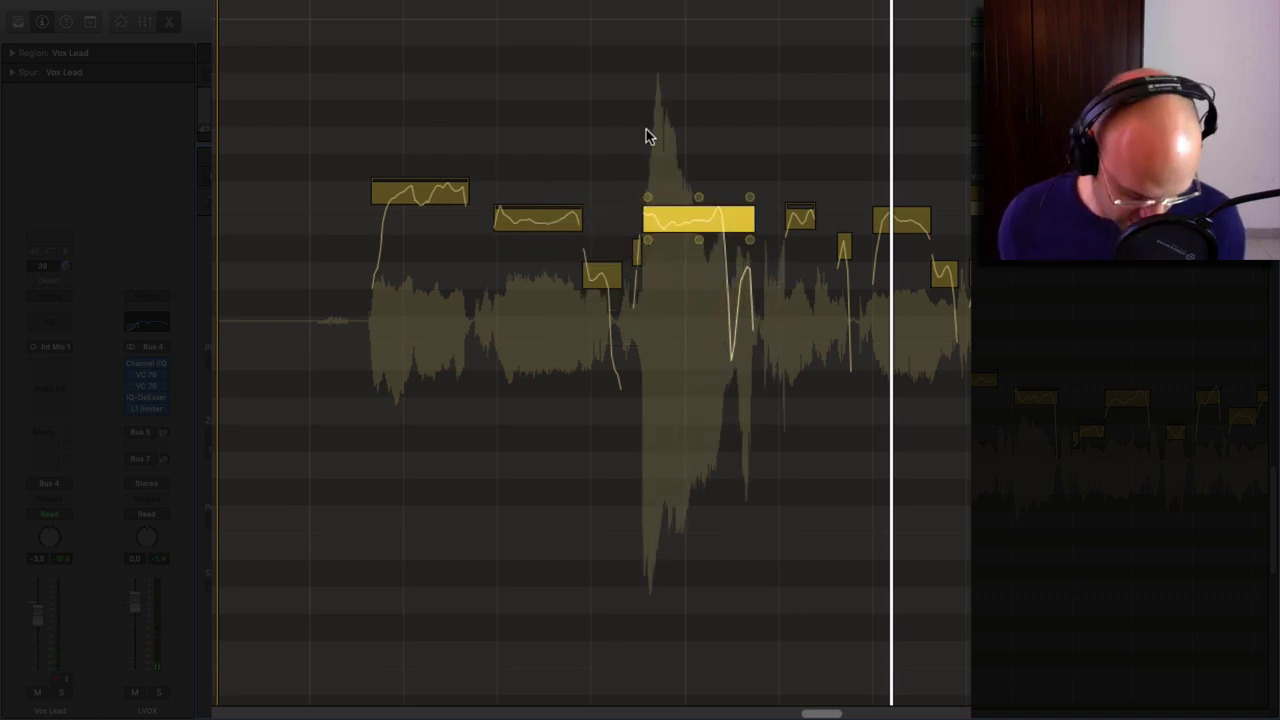
{"action": "key", "text": "super+z"}
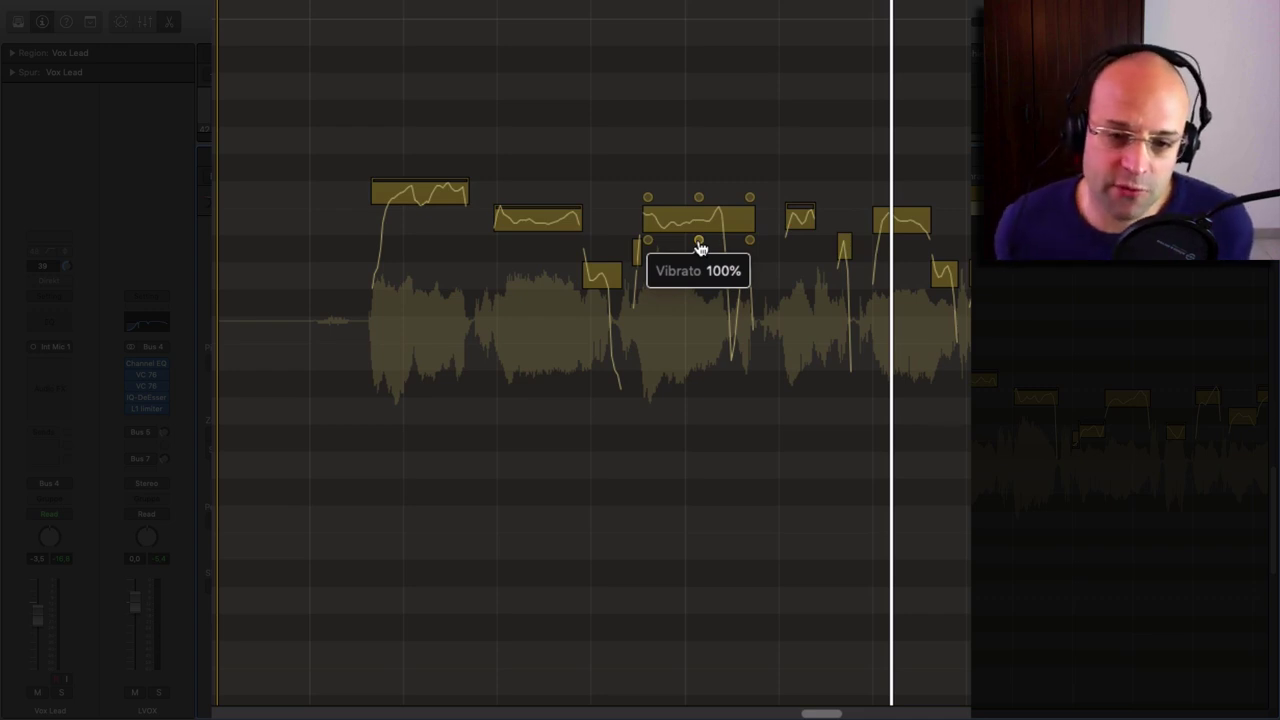
Select all notes of the Vox Lead region and play the cycle with the LVOX channel soloed.
{"action": "scroll", "coordinate": [695, 249], "scroll_direction": "right", "scroll_amount": 5}
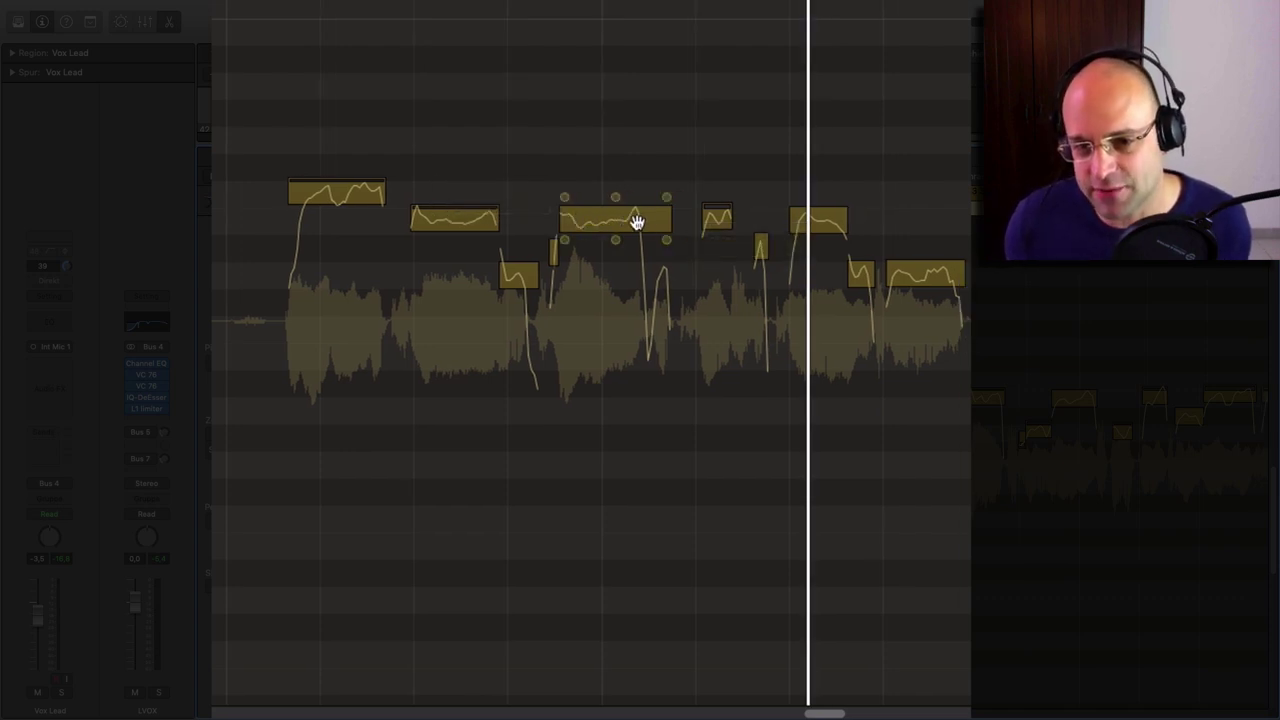
{"action": "scroll", "coordinate": [549, 333], "scroll_direction": "down", "scroll_amount": 5}
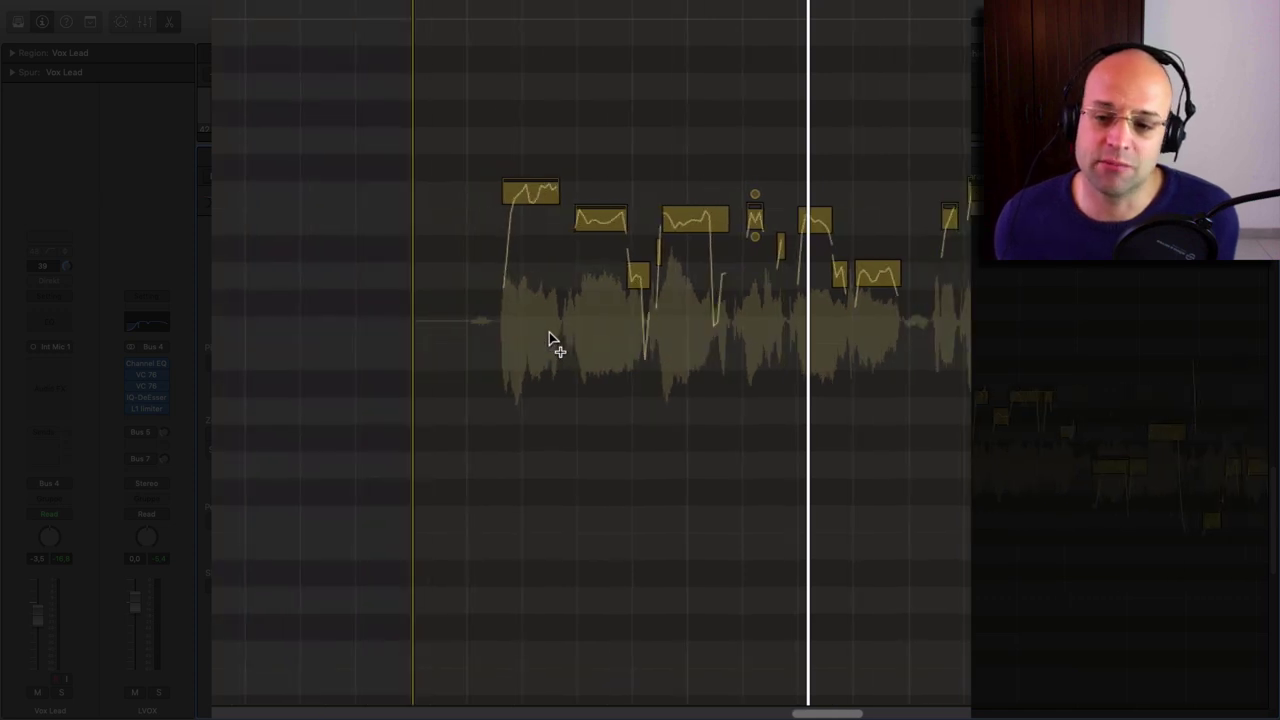
{"action": "scroll", "coordinate": [551, 343], "scroll_direction": "right", "scroll_amount": 5}
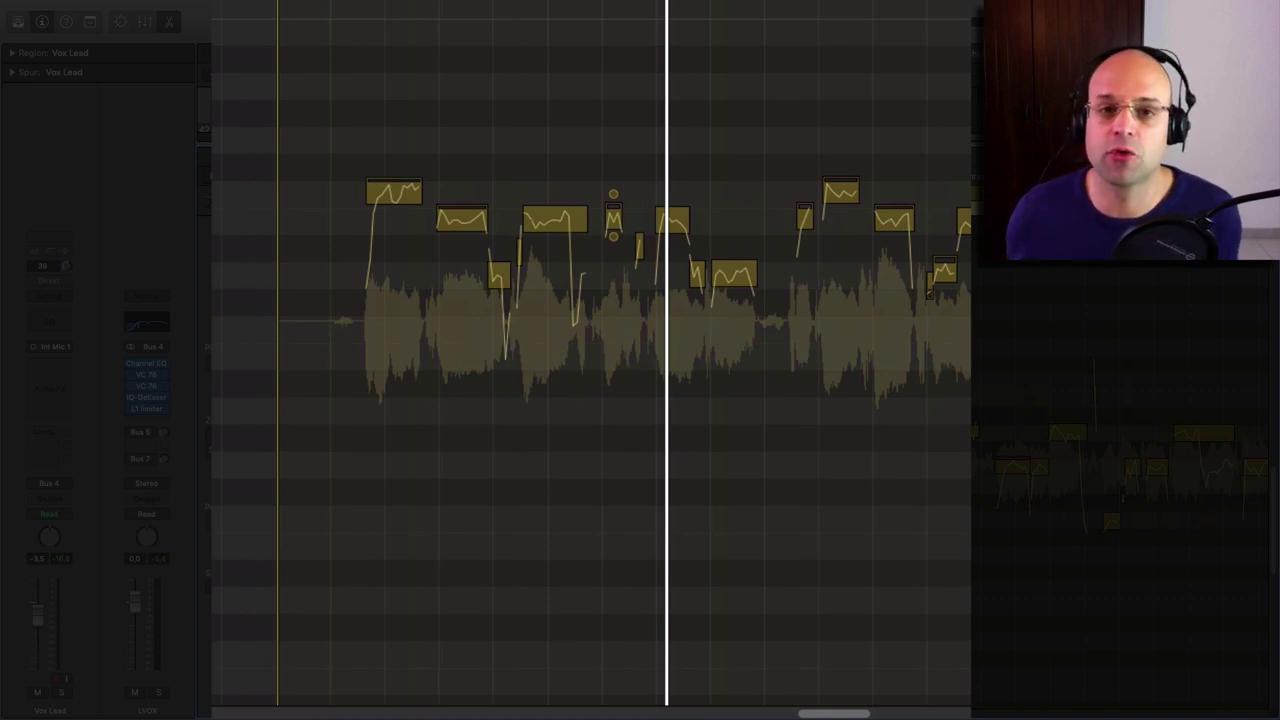
{"action": "scroll", "coordinate": [590, 330], "scroll_direction": "down", "scroll_amount": 4}
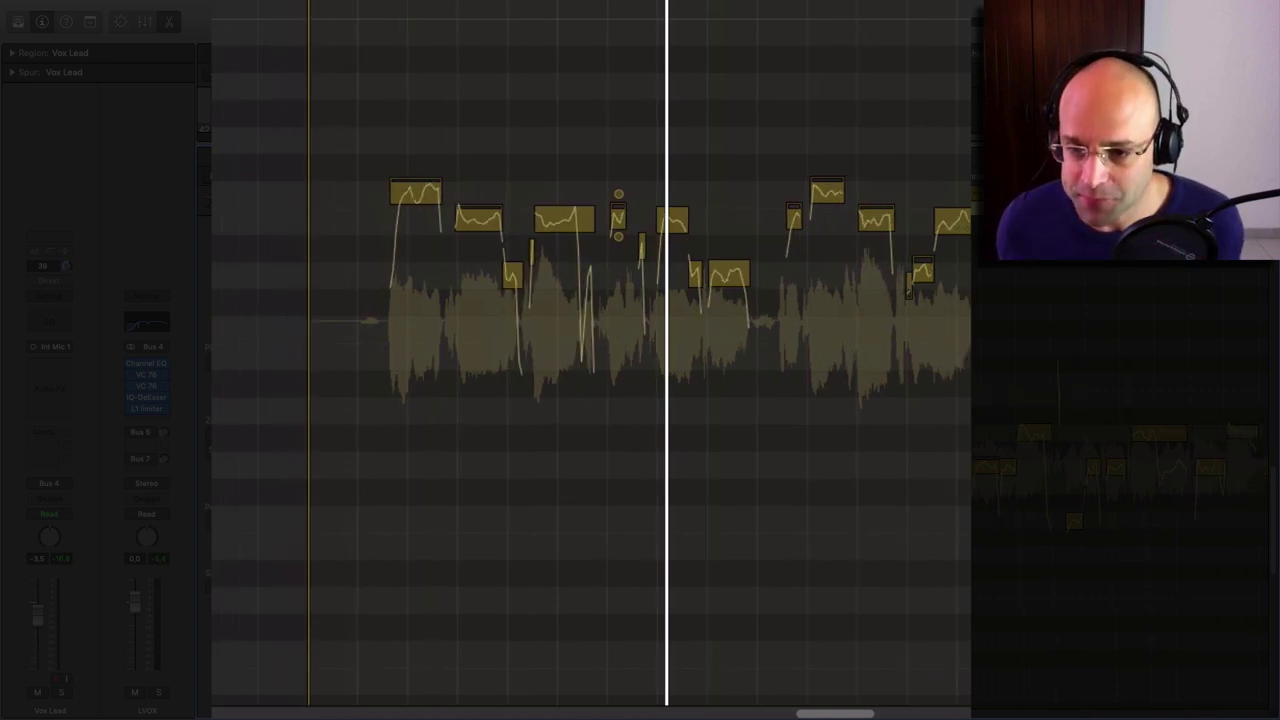
{"action": "scroll", "coordinate": [968, 422], "scroll_direction": "down", "scroll_amount": 3}
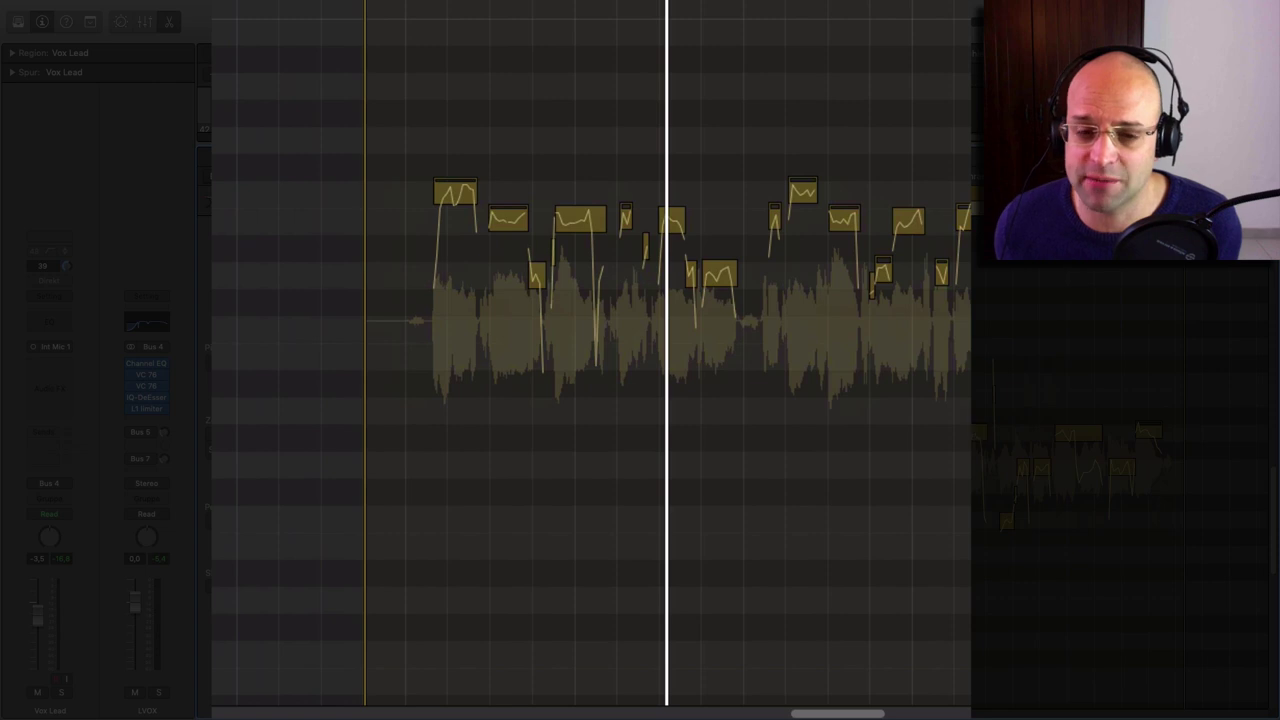
{"action": "scroll", "coordinate": [898, 424], "scroll_direction": "right", "scroll_amount": 2}
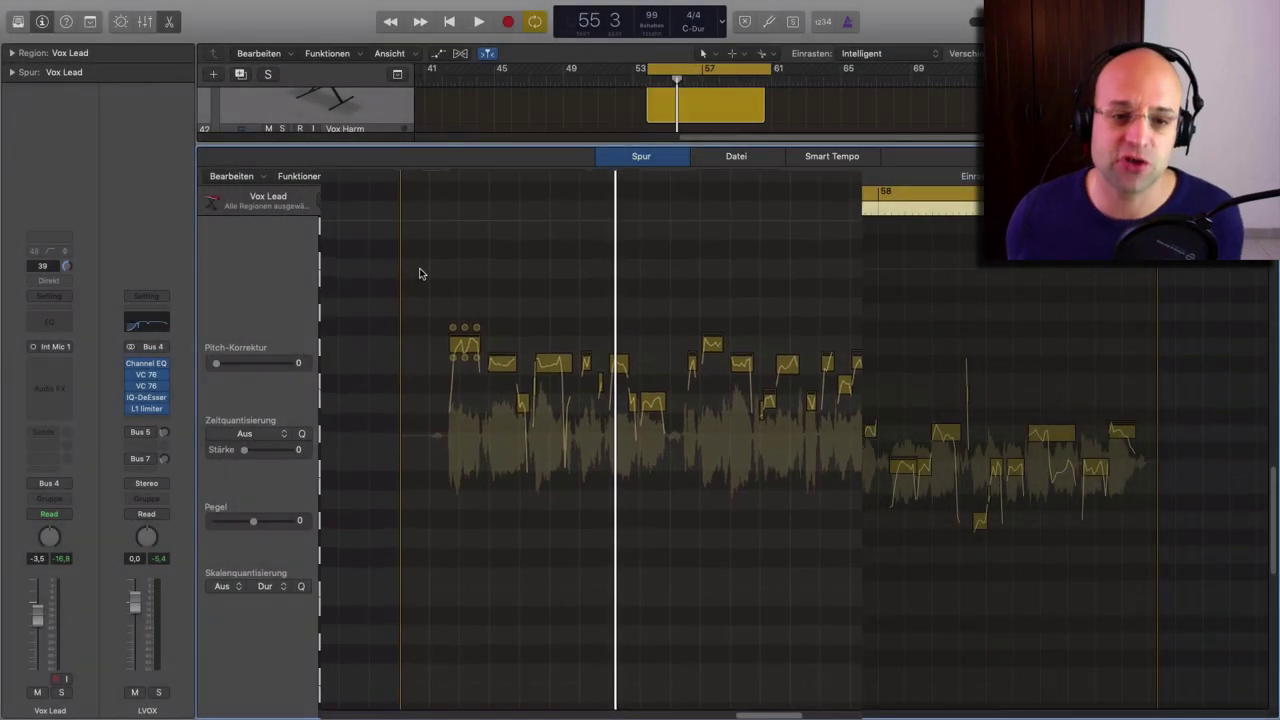
{"action": "left_click_drag", "start_coordinate": [437, 313], "coordinate": [1136, 678]}
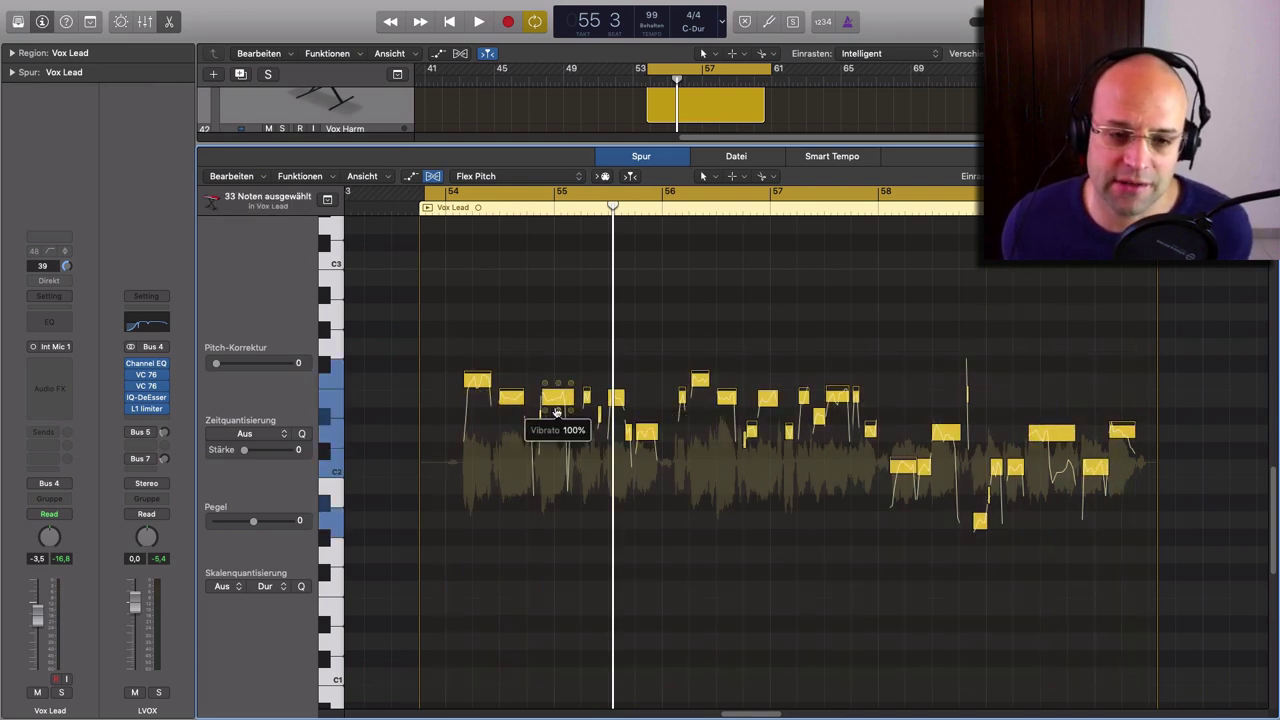
{"action": "left_click", "coordinate": [161, 692]}
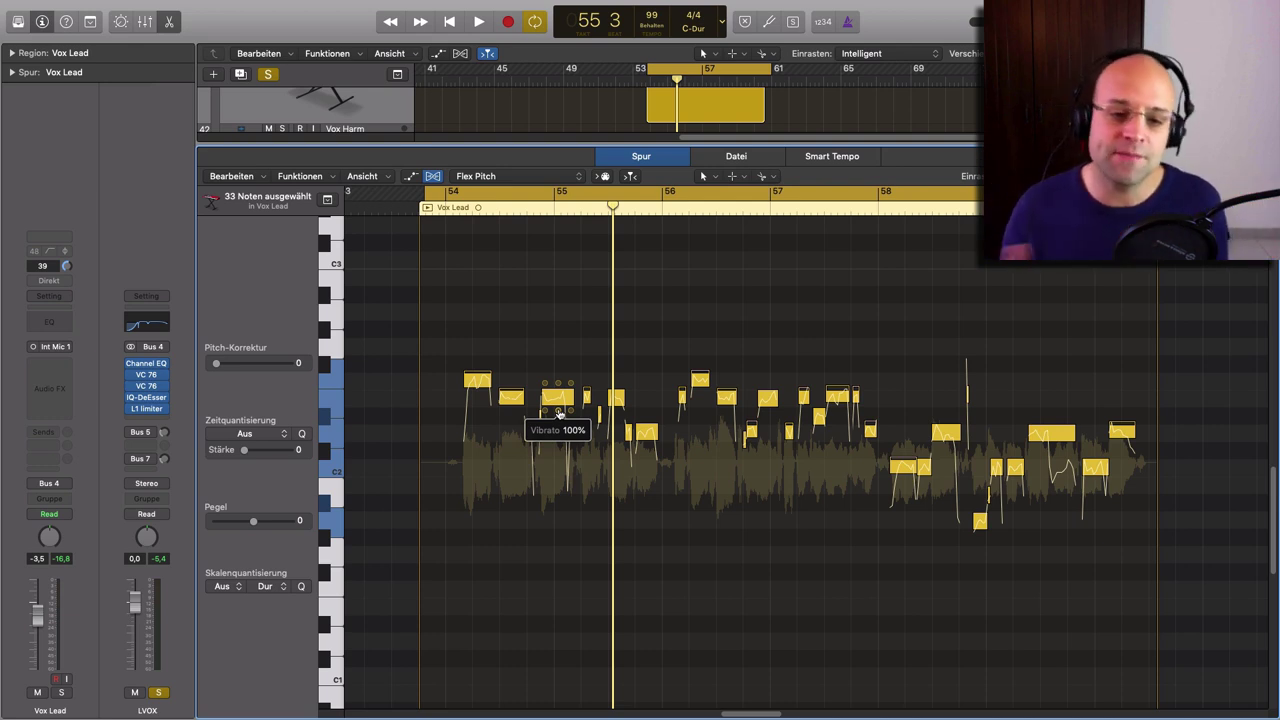
{"action": "key", "text": "space"}
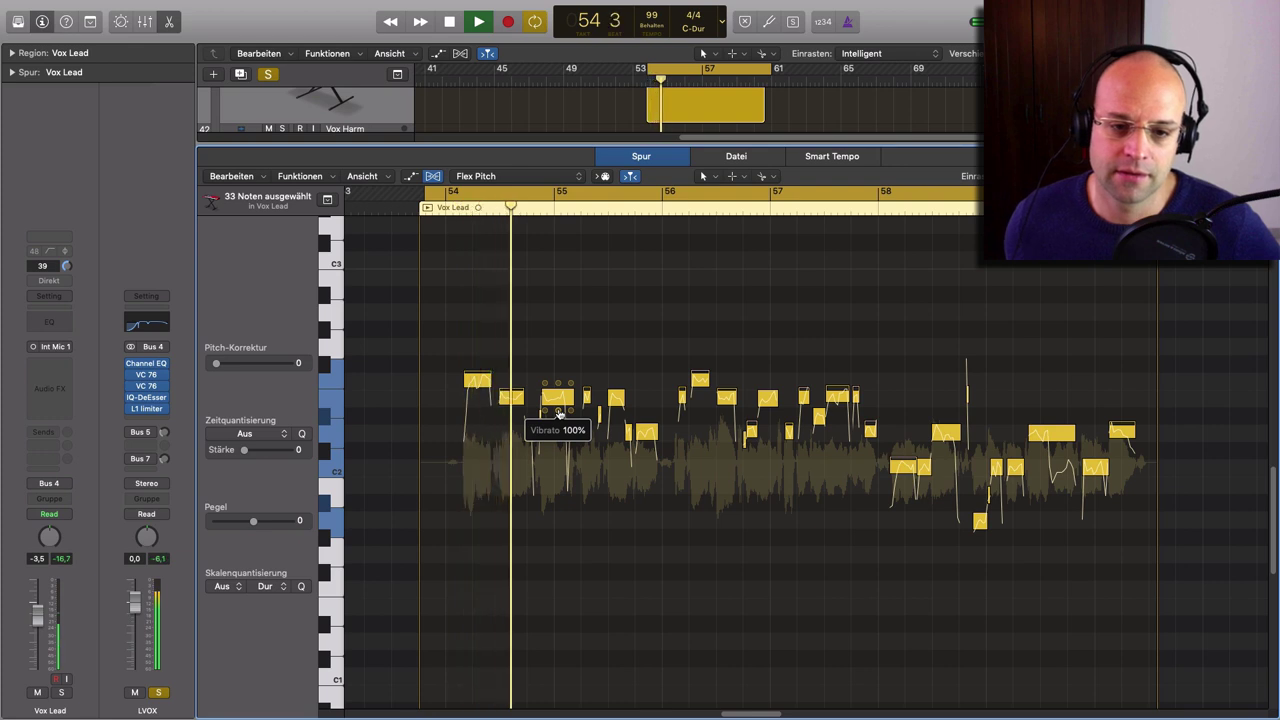
Try a Vibrato of 0% on all selected Vox Lead notes and listen to the phrase through to its end.
{"action": "mouse_move", "coordinate": [558, 412]}
{"action": "left_mouse_down"}
{"action": "mouse_move", "coordinate": [566, 455]}
{"action": "mouse_move", "coordinate": [566, 435]}
{"action": "left_mouse_up"}
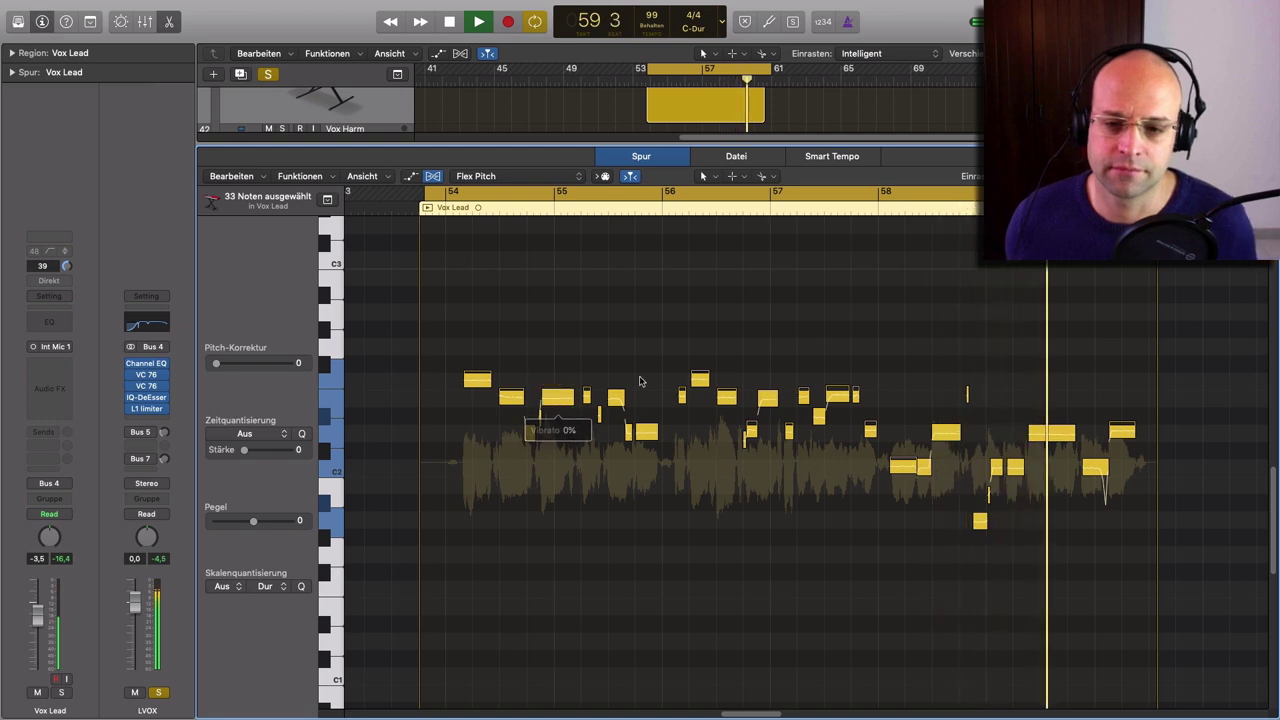
{"action": "left_click_drag", "start_coordinate": [671, 286], "coordinate": [1185, 565]}
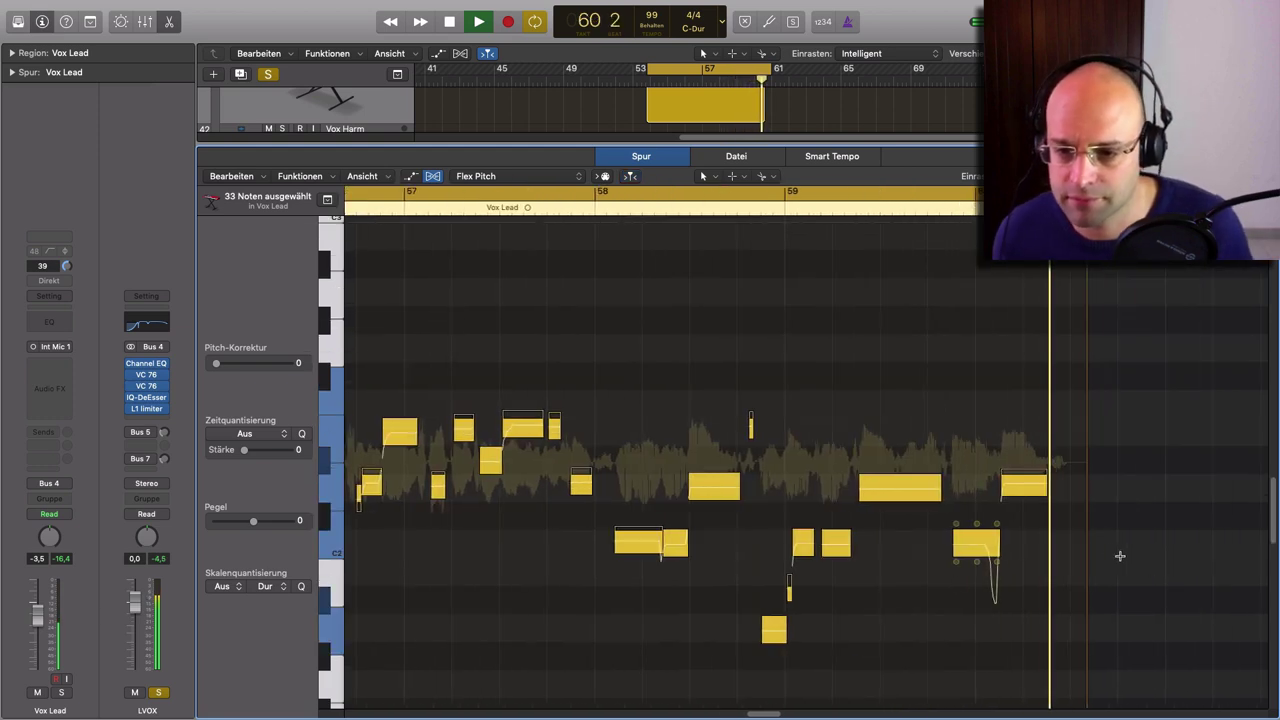
{"action": "key", "text": "space"}
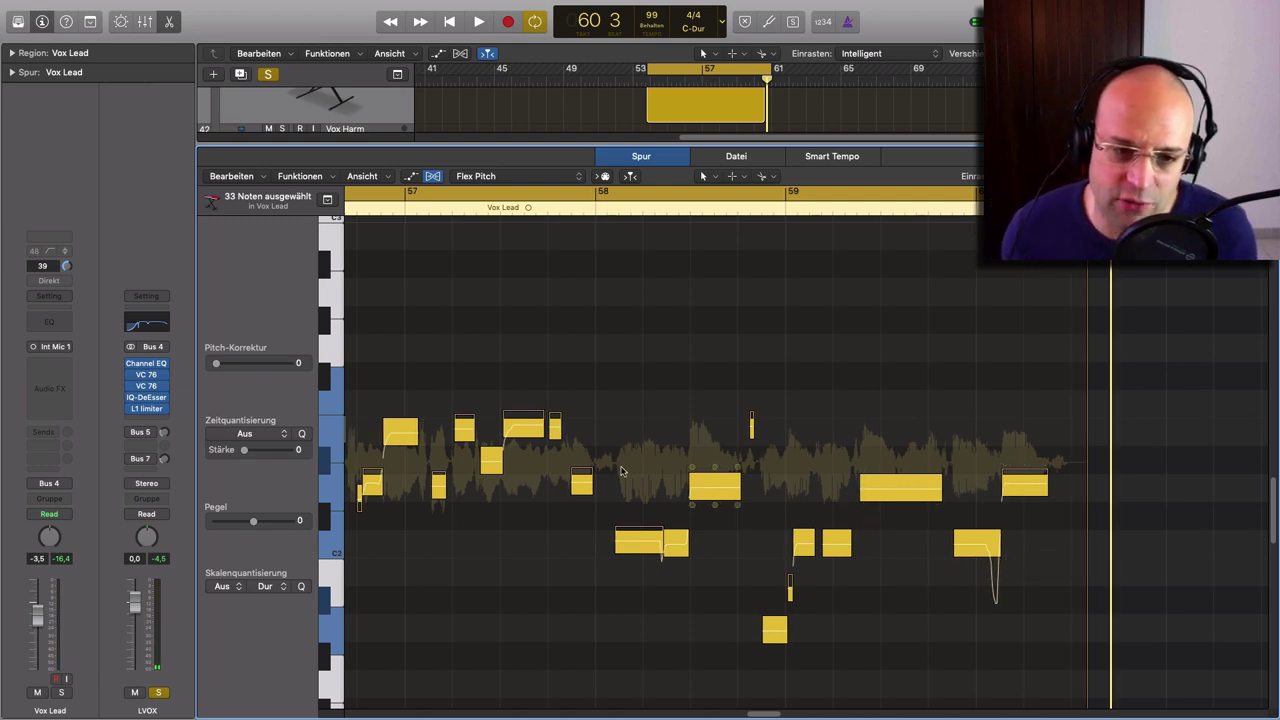
{"action": "scroll", "coordinate": [632, 479], "scroll_direction": "left", "scroll_amount": 5}
{"action": "scroll", "coordinate": [632, 479], "scroll_direction": "left", "scroll_amount": 5}
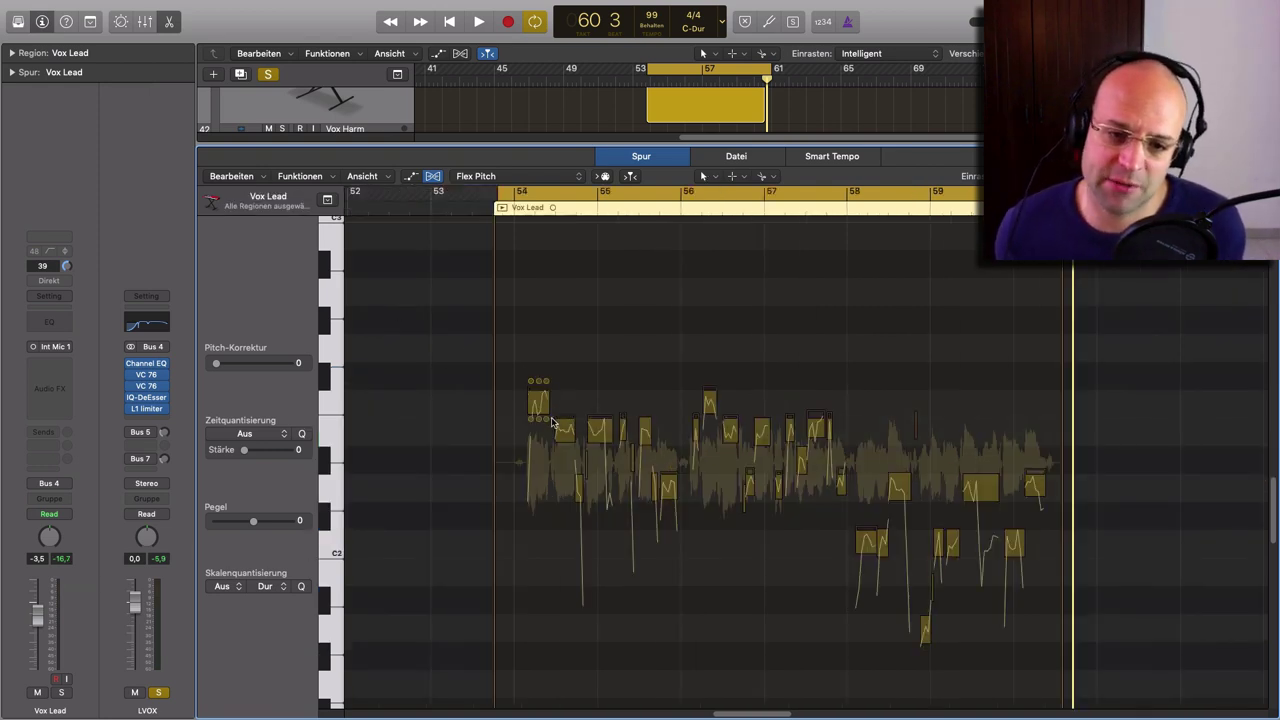
Check the Formant Shift handle of the first Vox Lead note and select all notes of the region.
{"action": "key", "text": "super+Right"}
{"action": "key", "text": "super+Right"}
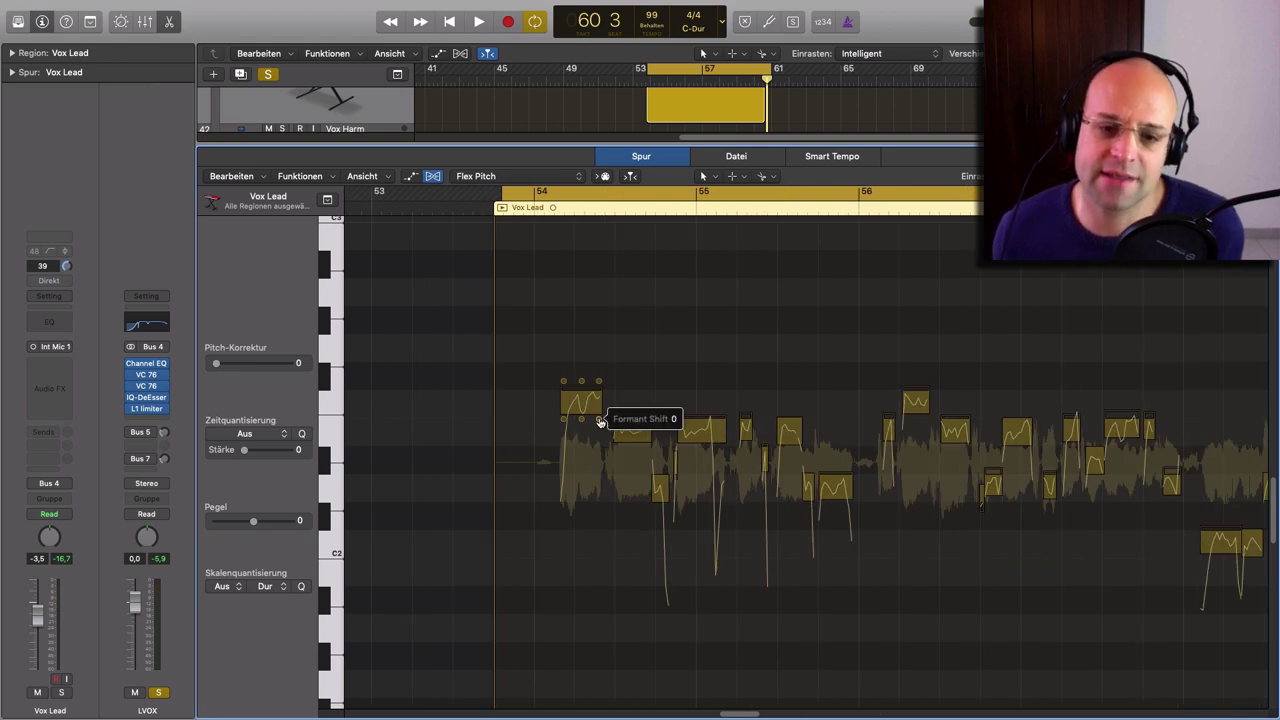
{"action": "scroll", "coordinate": [634, 443], "scroll_direction": "down", "scroll_amount": 3}
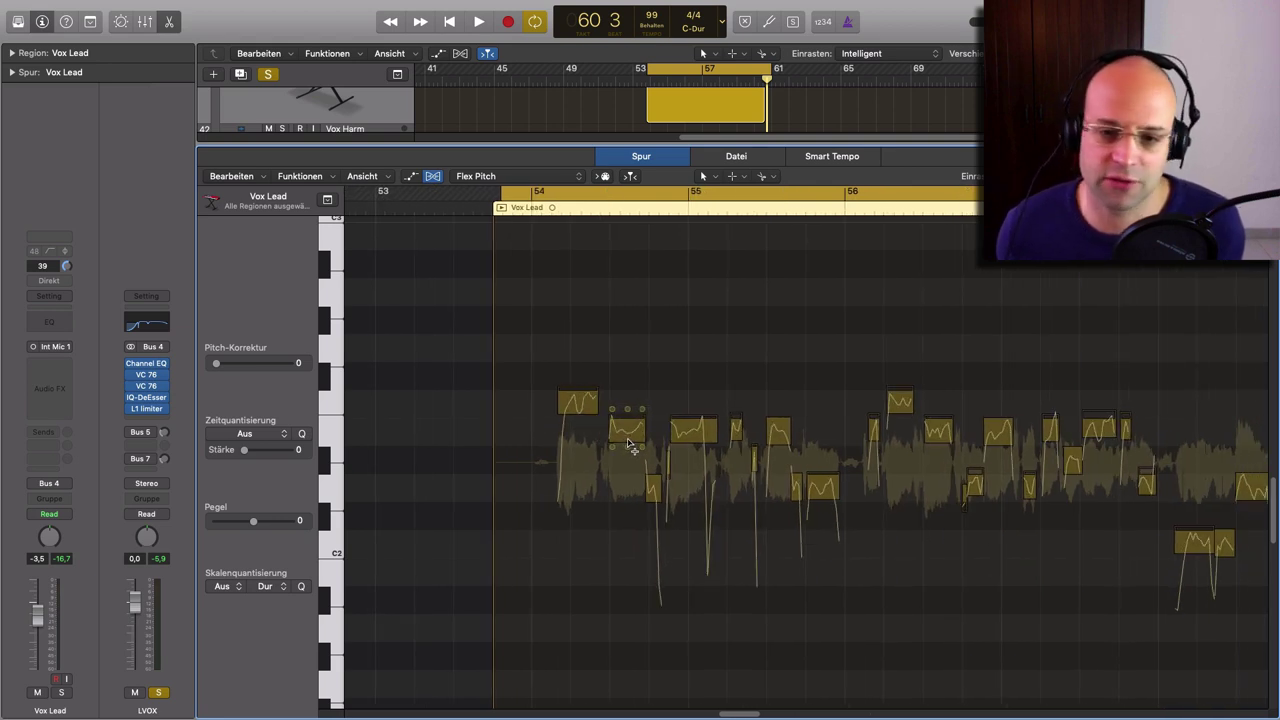
{"action": "scroll", "coordinate": [630, 446], "scroll_direction": "down", "scroll_amount": 3}
{"action": "scroll", "coordinate": [660, 439], "scroll_direction": "left", "scroll_amount": 2}
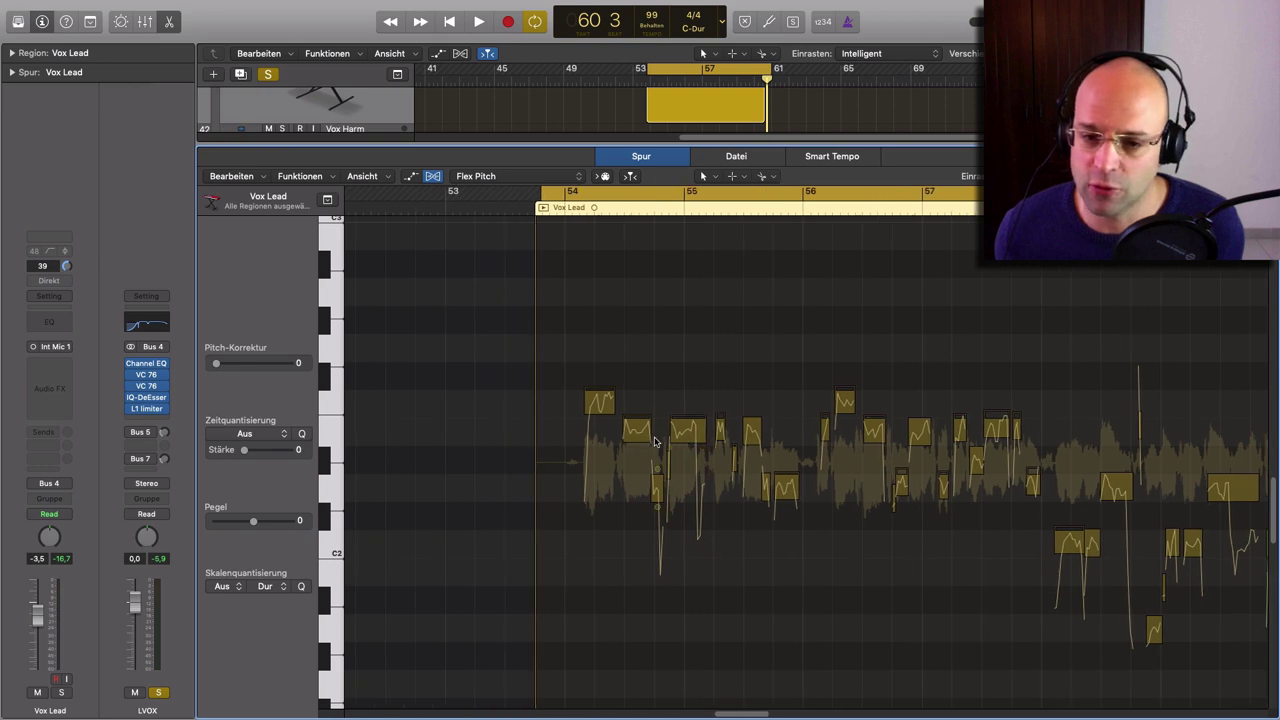
{"action": "scroll", "coordinate": [655, 441], "scroll_direction": "right", "scroll_amount": 4}
{"action": "key", "text": "super+Left"}
{"action": "key", "text": "super+Left"}
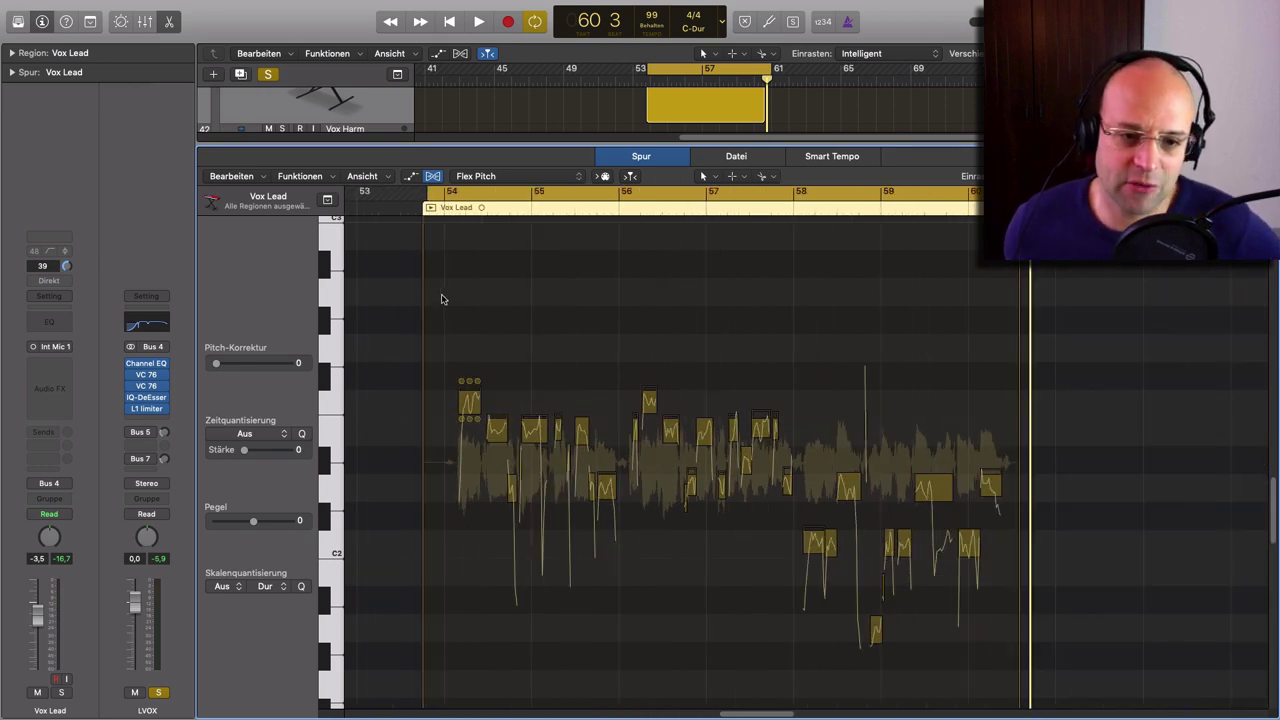
{"action": "left_click_drag", "start_coordinate": [442, 298], "coordinate": [1010, 712]}
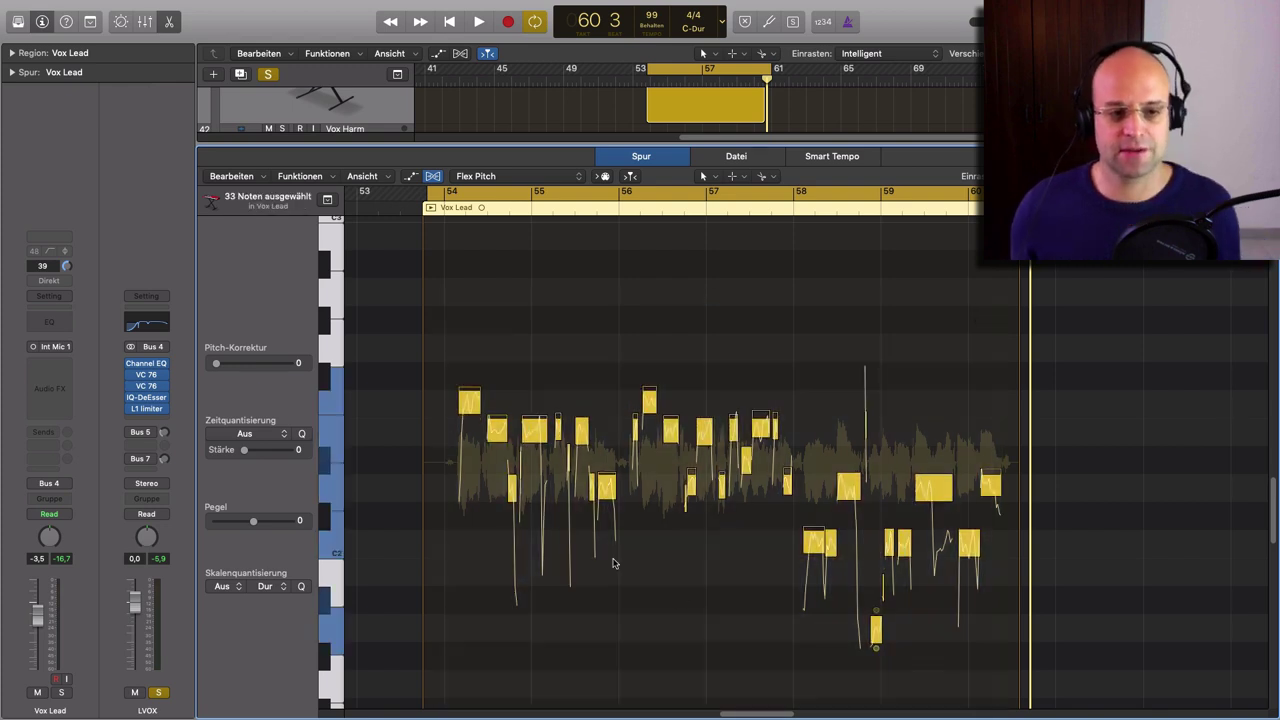
Try a Pitch-Korrektur of 100 on all selected Vox Lead notes, listen to the phrase and reset it to 0.
{"action": "scroll", "coordinate": [331, 570], "scroll_direction": "up", "scroll_amount": 4}
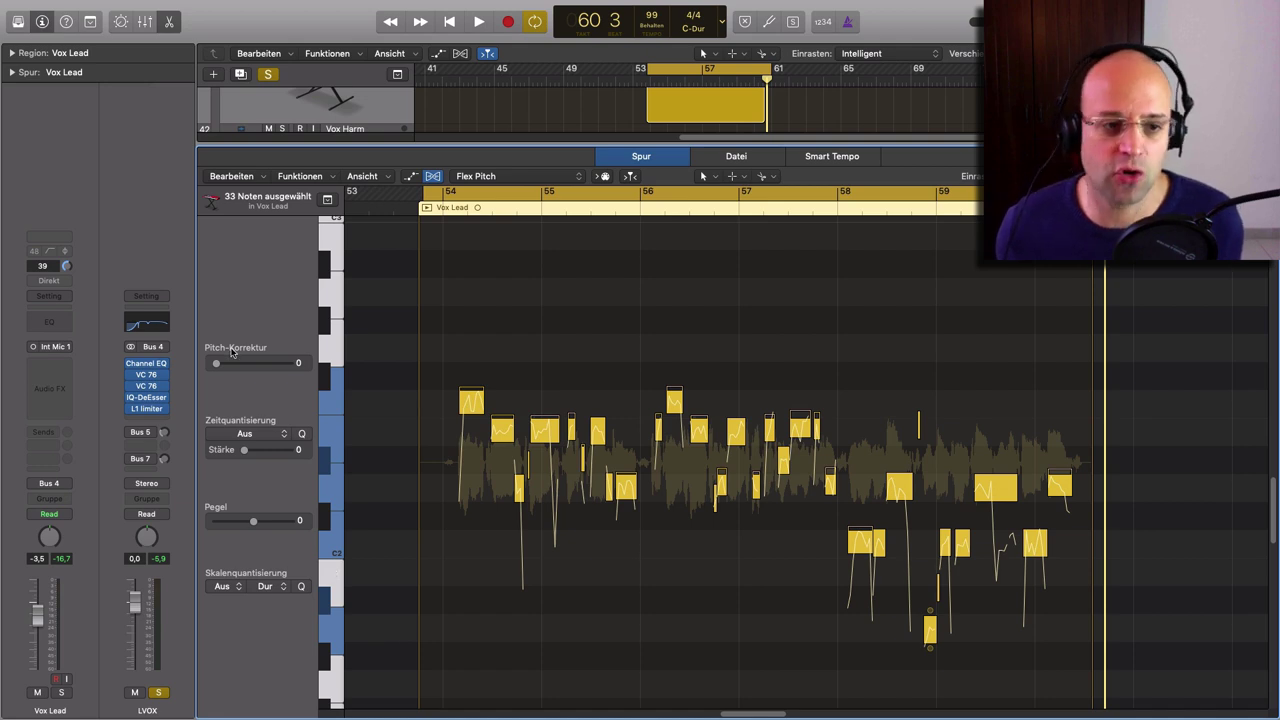
{"action": "scroll", "coordinate": [505, 590], "scroll_direction": "up", "scroll_amount": 5}
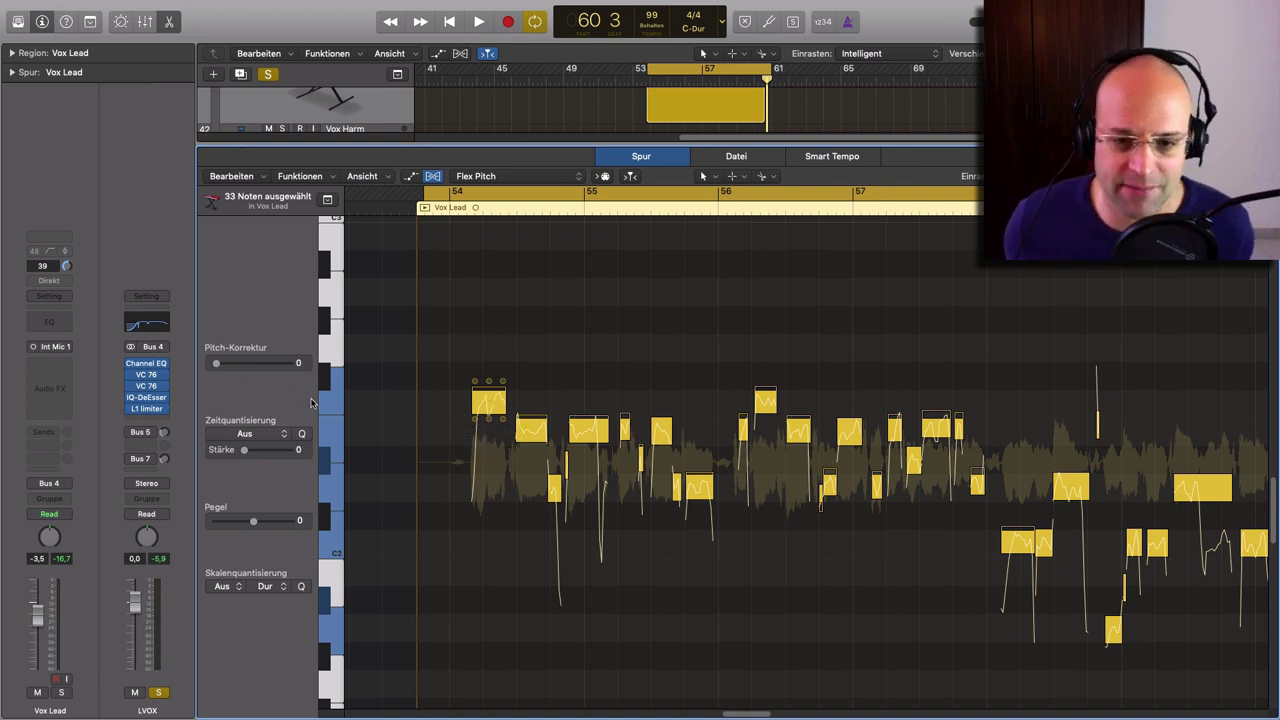
{"action": "scroll", "coordinate": [636, 509], "scroll_direction": "up", "scroll_amount": 5}
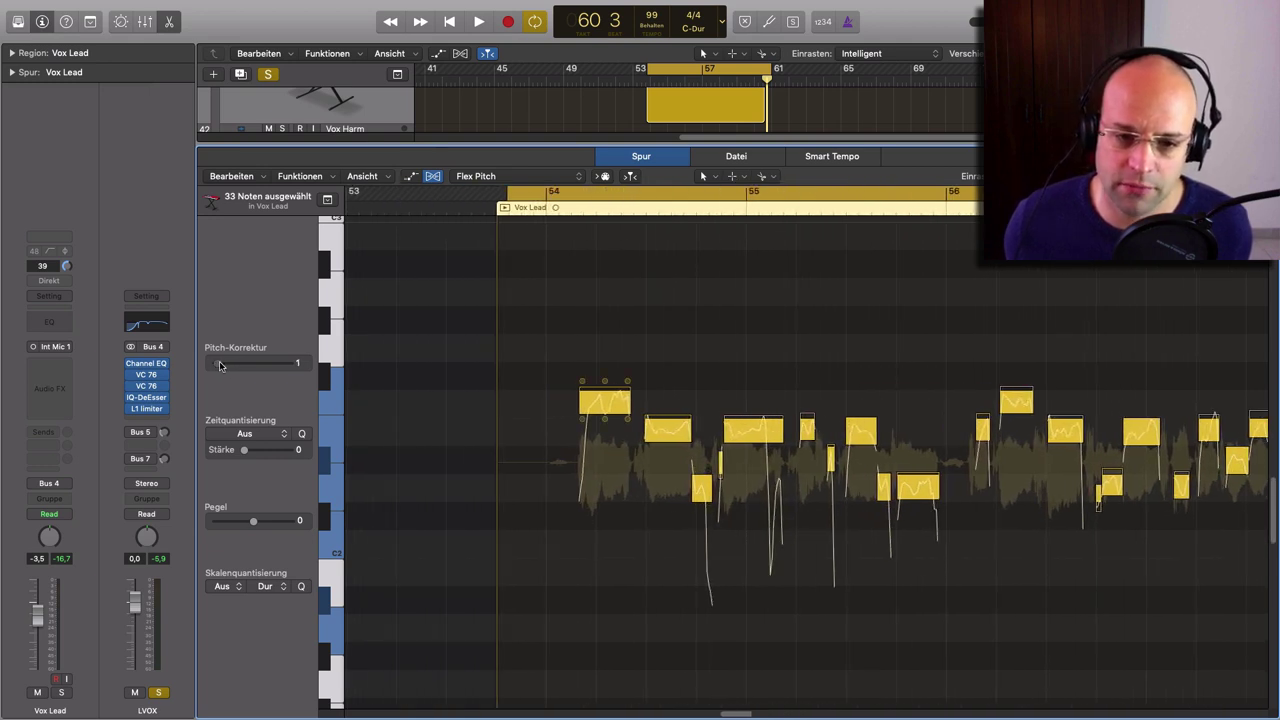
{"action": "left_click_drag", "start_coordinate": [246, 366], "coordinate": [302, 372]}
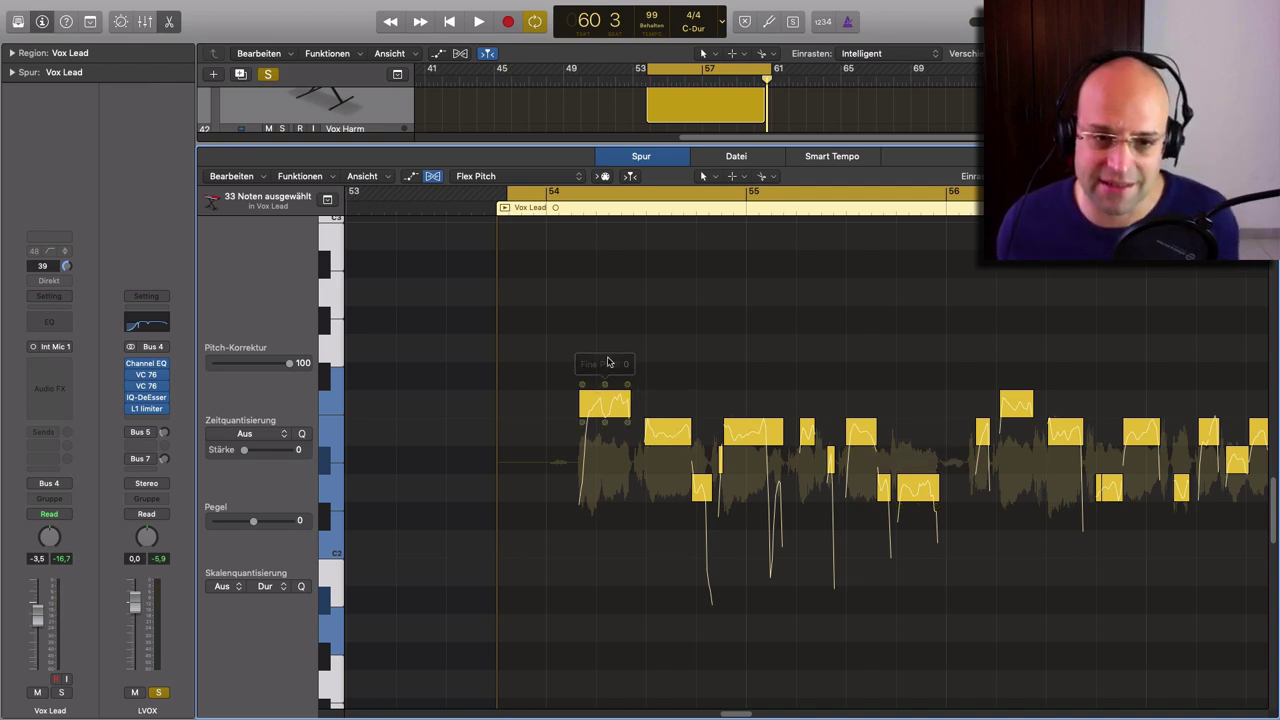
{"action": "key", "text": "space"}
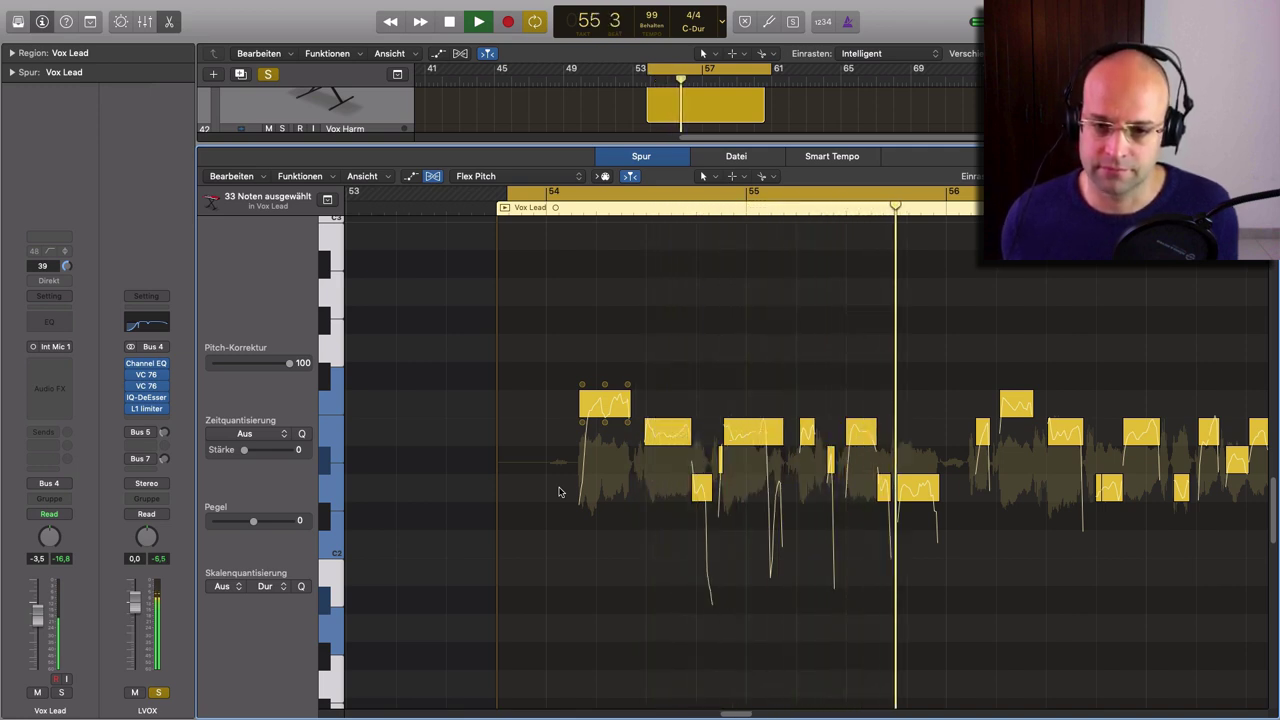
{"action": "scroll", "coordinate": [793, 581], "scroll_direction": "right", "scroll_amount": 1}
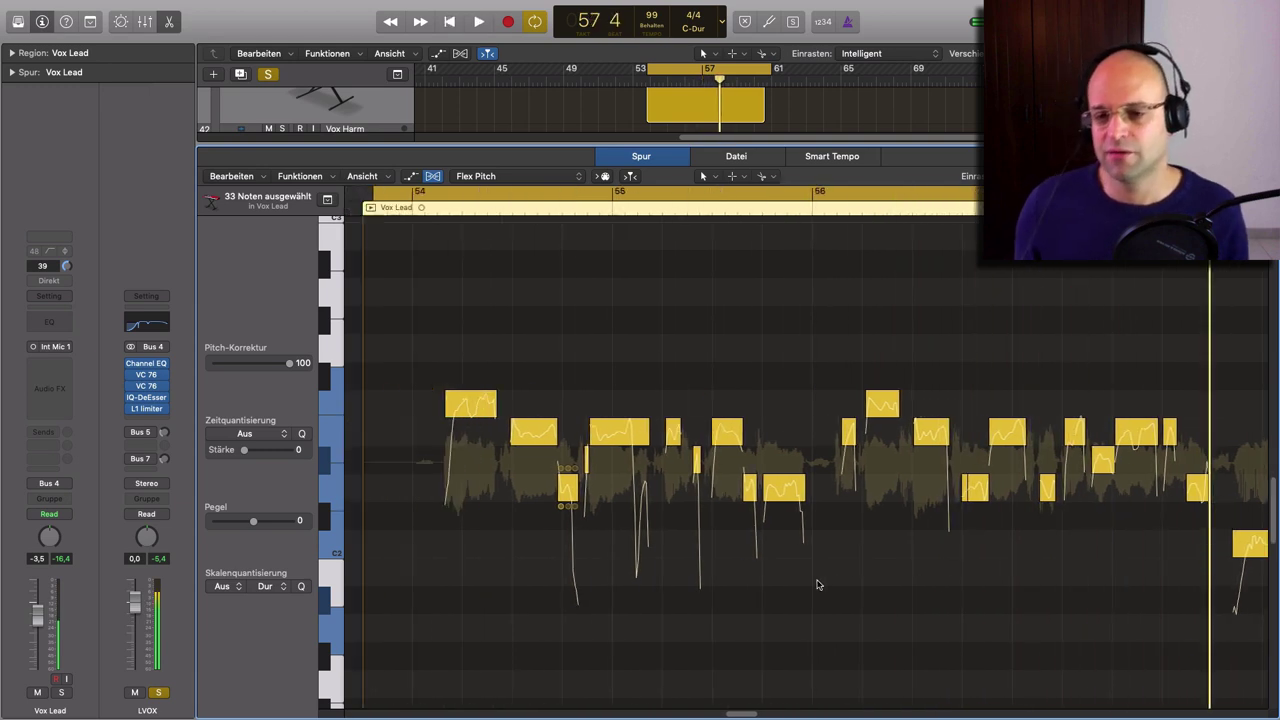
{"action": "key", "text": "space"}
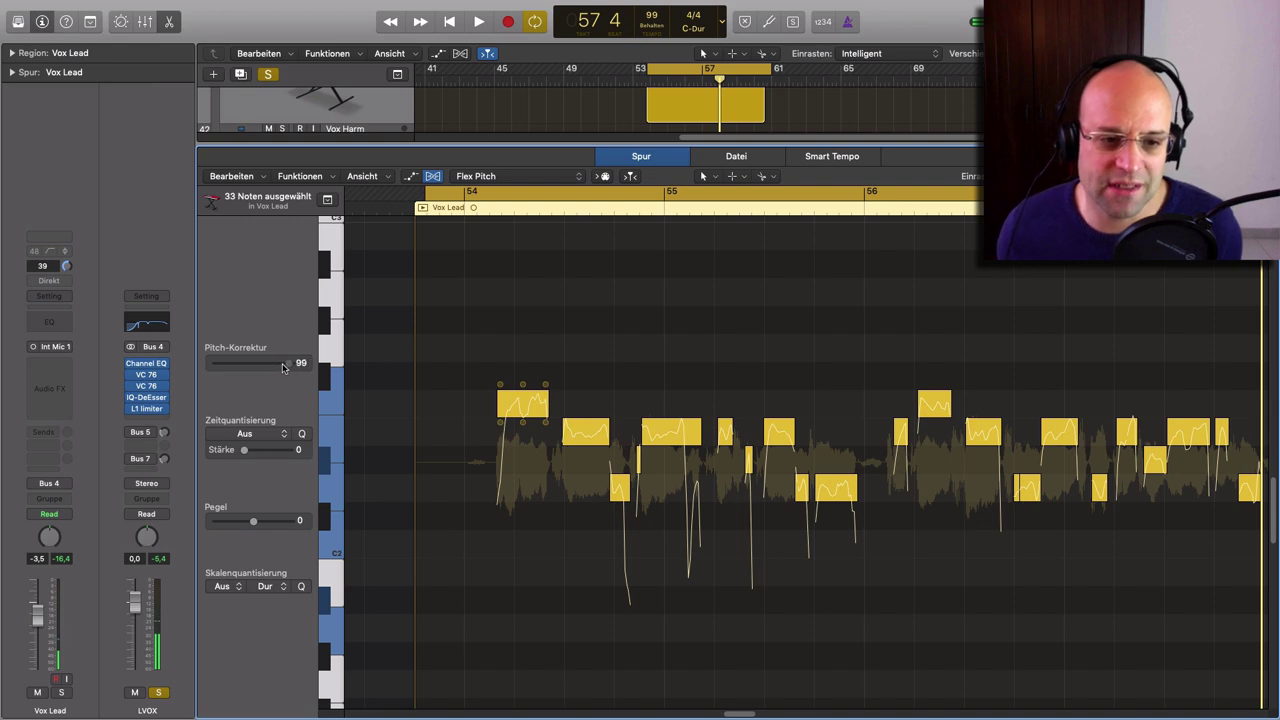
{"action": "left_click_drag", "start_coordinate": [283, 368], "coordinate": [206, 371]}
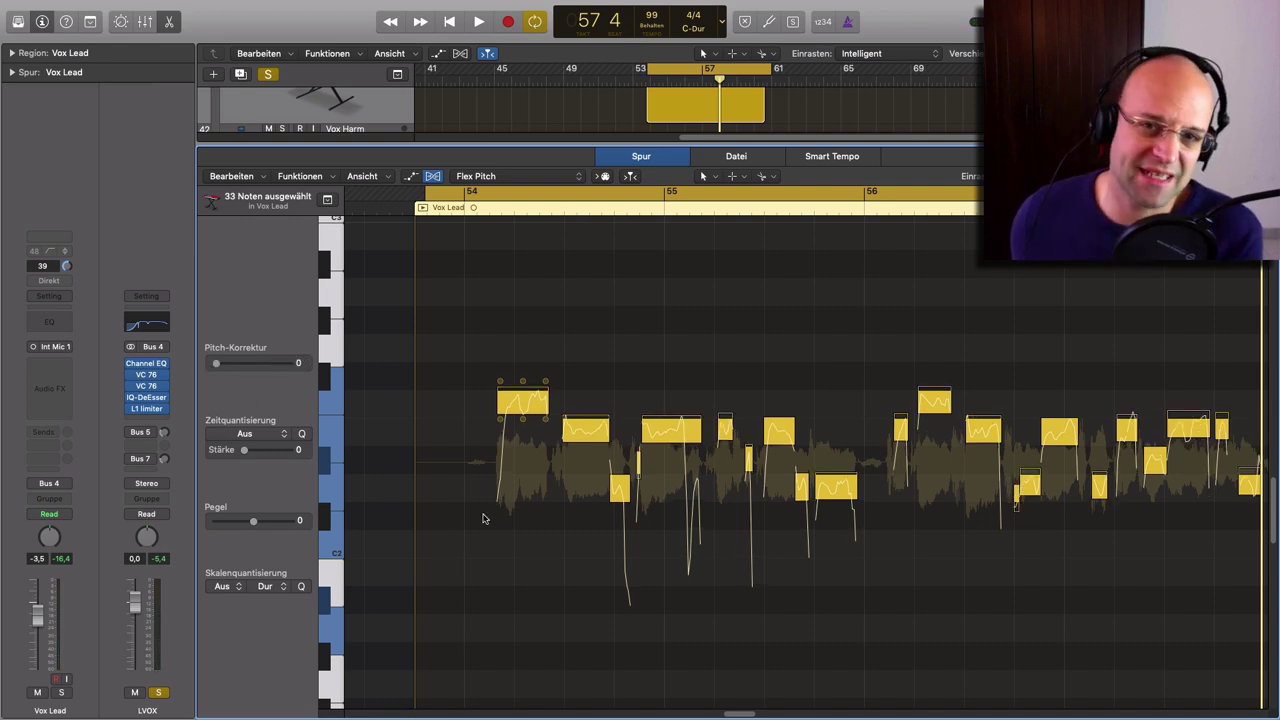
{"action": "scroll", "coordinate": [710, 576], "scroll_direction": "right", "scroll_amount": 3}
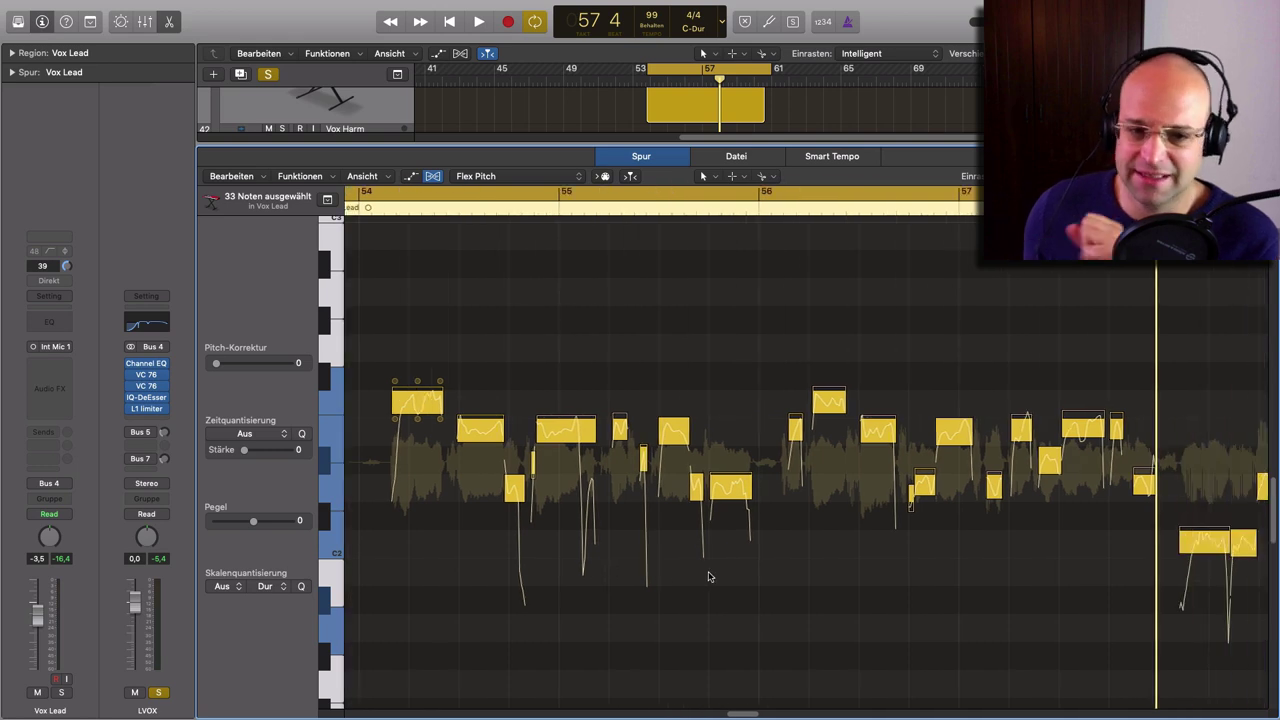
{"action": "scroll", "coordinate": [570, 492], "scroll_direction": "left", "scroll_amount": 1}
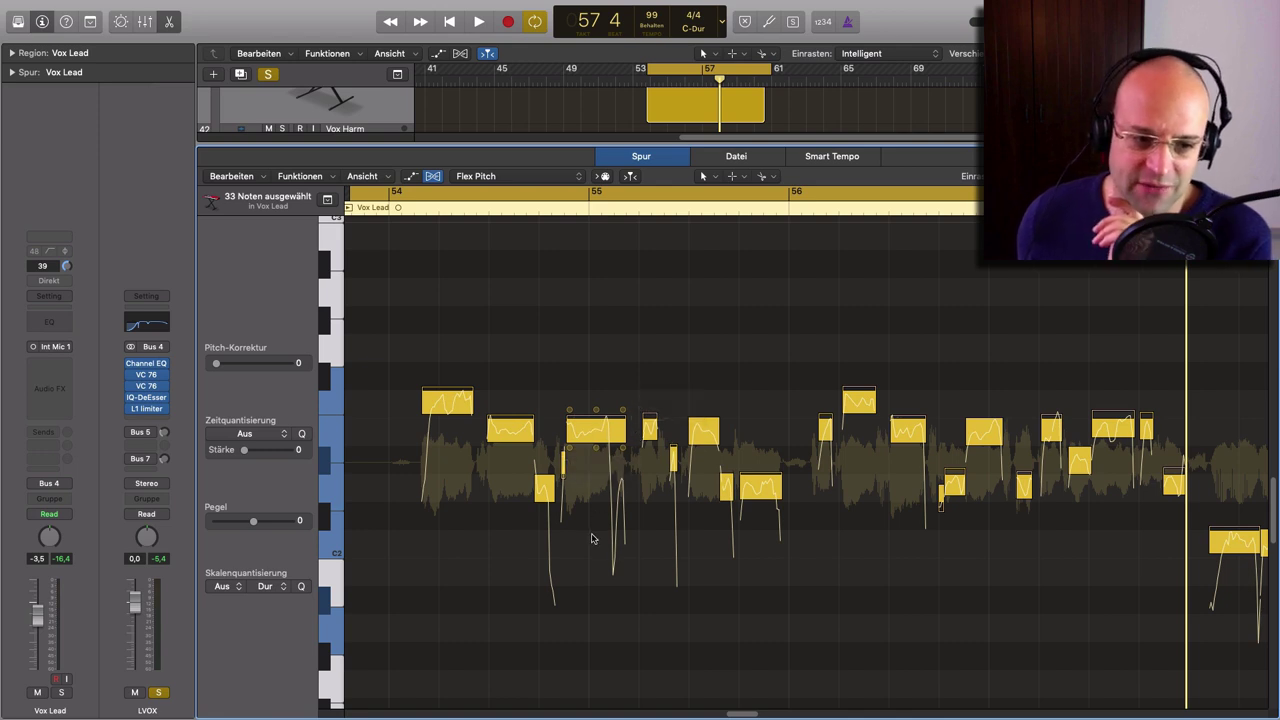
{"action": "scroll", "coordinate": [522, 570], "scroll_direction": "left", "scroll_amount": 5}
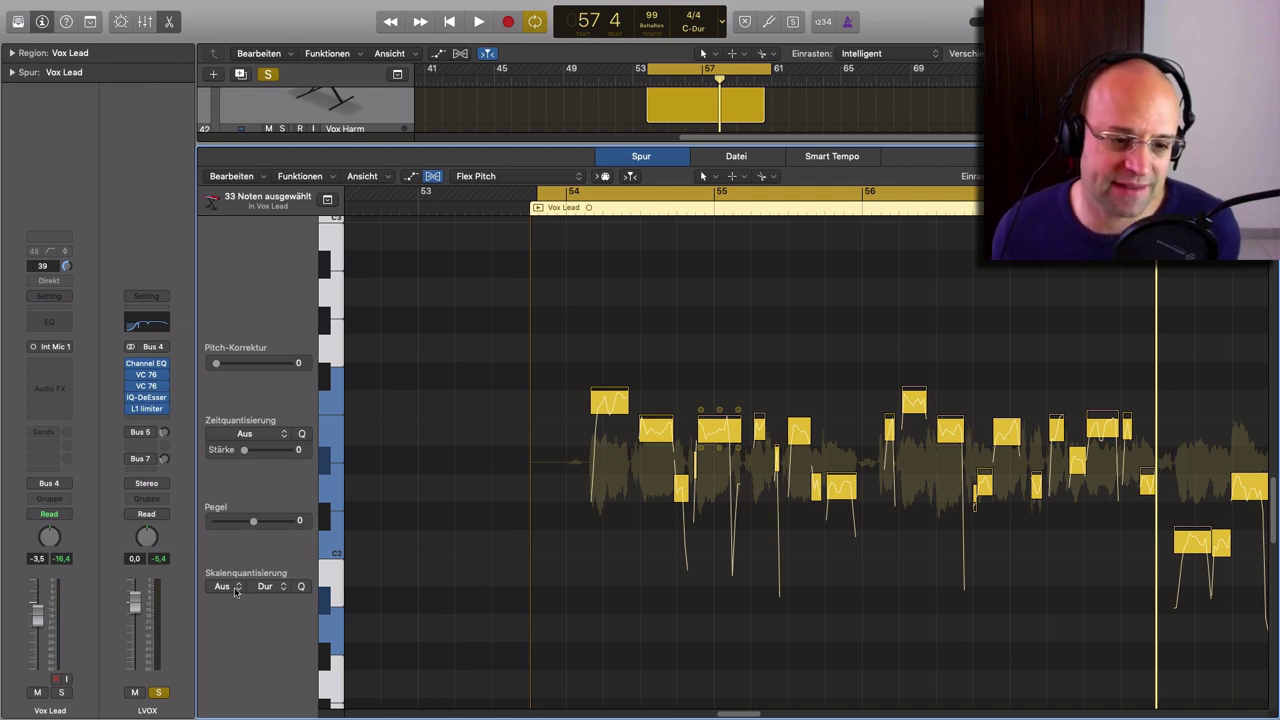
{"action": "scroll", "coordinate": [543, 606], "scroll_direction": "down", "scroll_amount": 2}
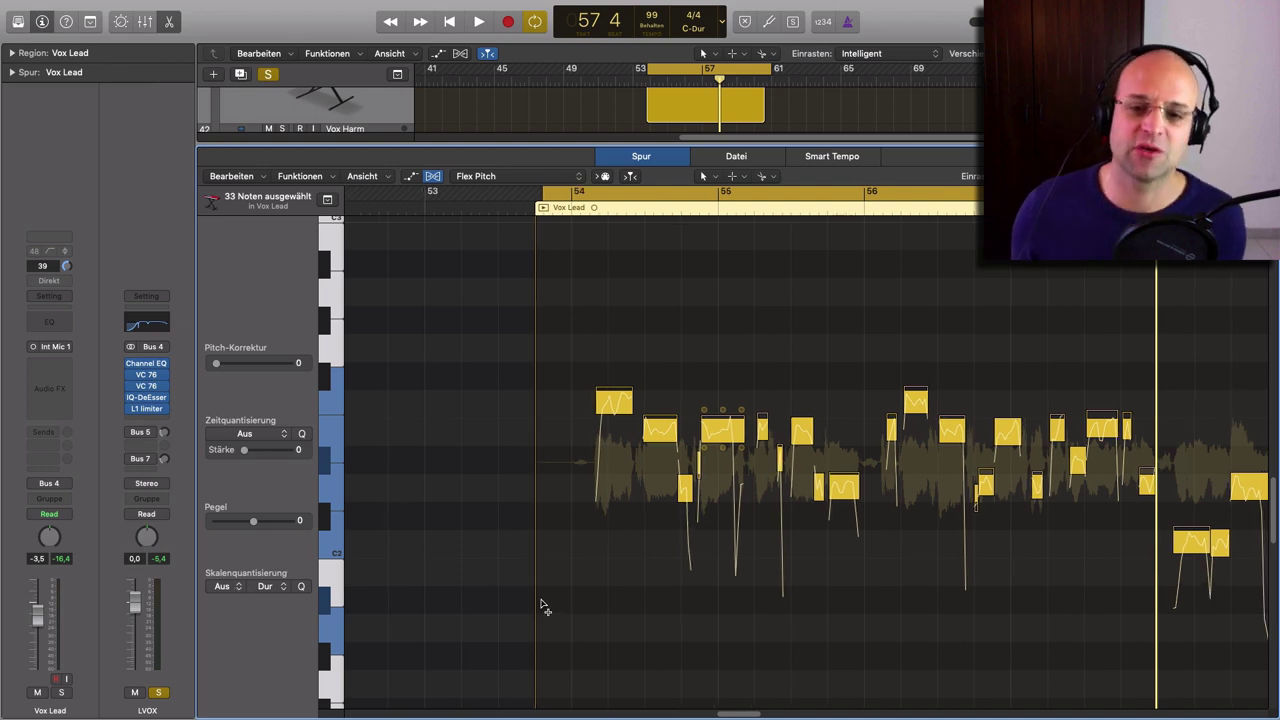
{"action": "scroll", "coordinate": [708, 611], "scroll_direction": "right", "scroll_amount": 2}
{"action": "scroll", "coordinate": [660, 608], "scroll_direction": "down", "scroll_amount": 3}
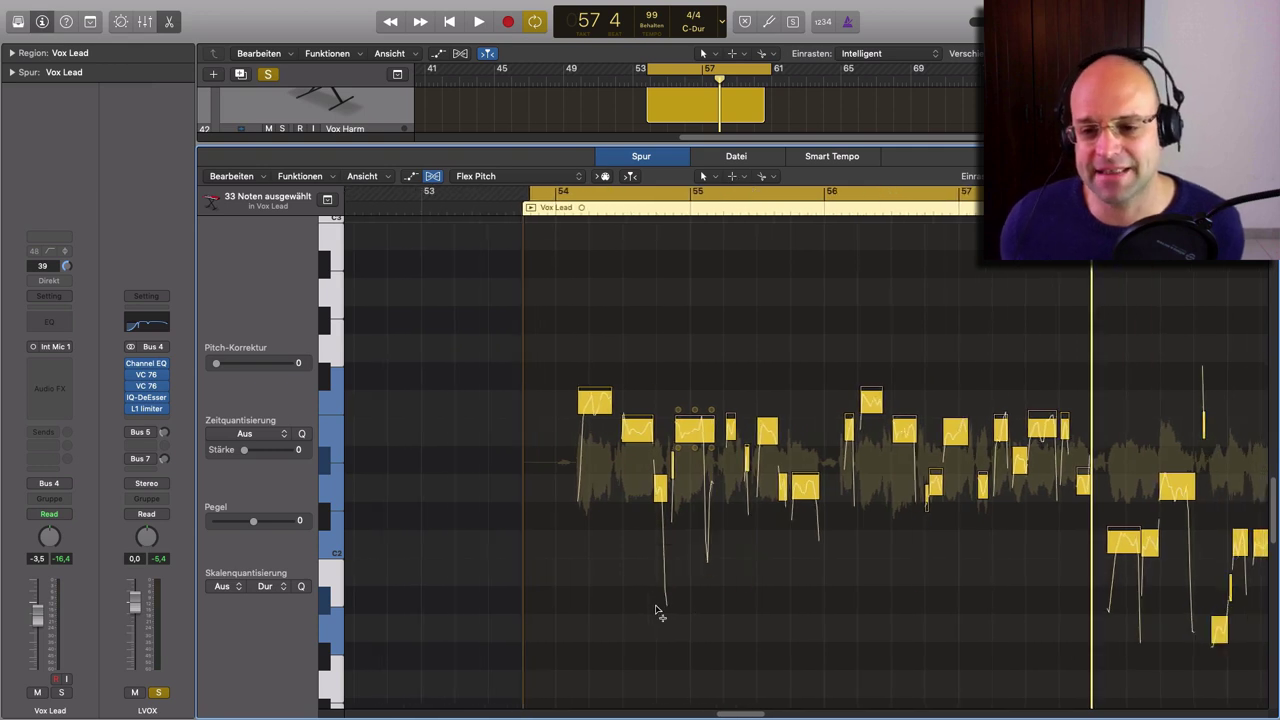
{"action": "scroll", "coordinate": [837, 620], "scroll_direction": "right", "scroll_amount": 2}
{"action": "scroll", "coordinate": [817, 624], "scroll_direction": "right", "scroll_amount": 4}
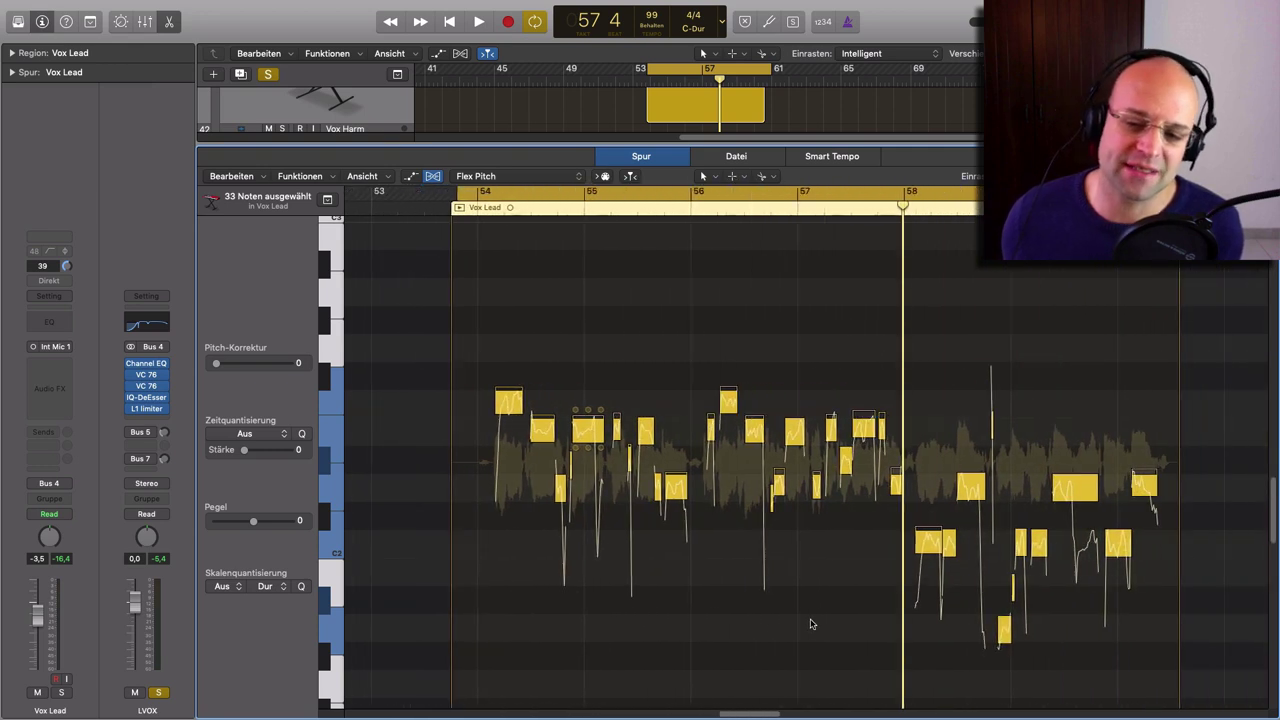
Try a Skalenquantisierung to D Dur on the selected notes and listen to the start of the phrase.
{"action": "left_click", "coordinate": [240, 587]}
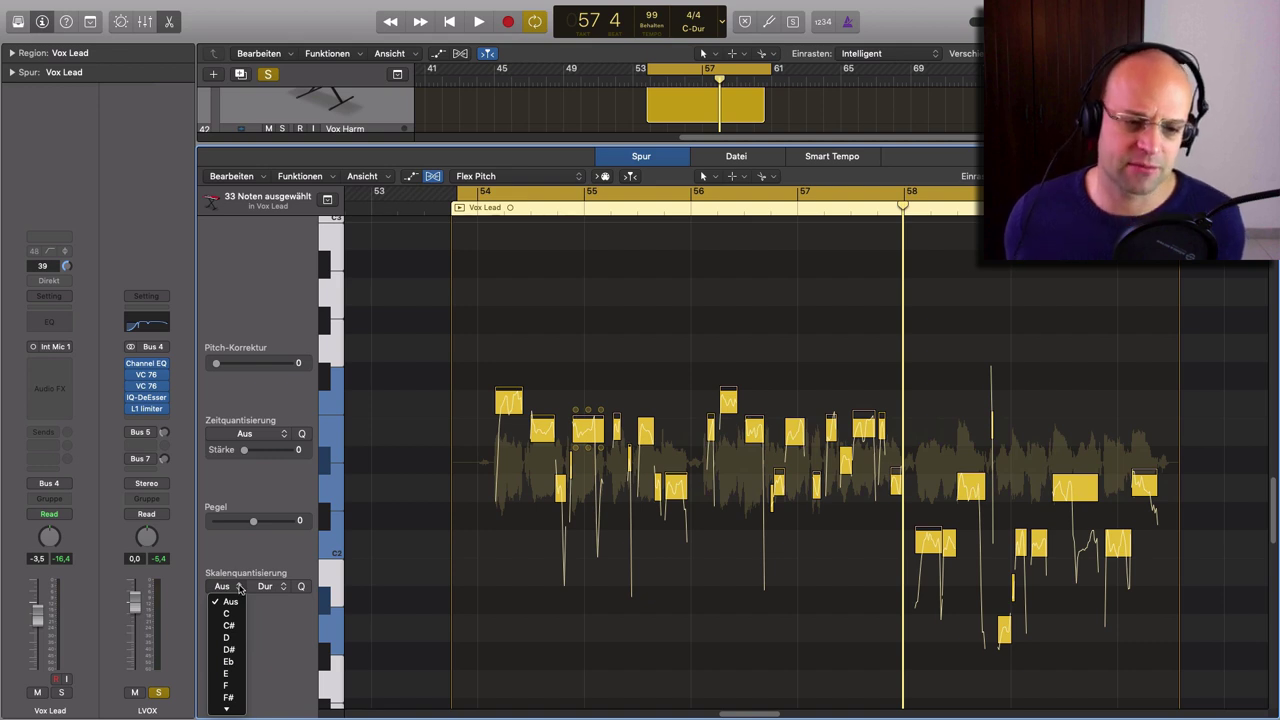
{"action": "left_click", "coordinate": [228, 638]}
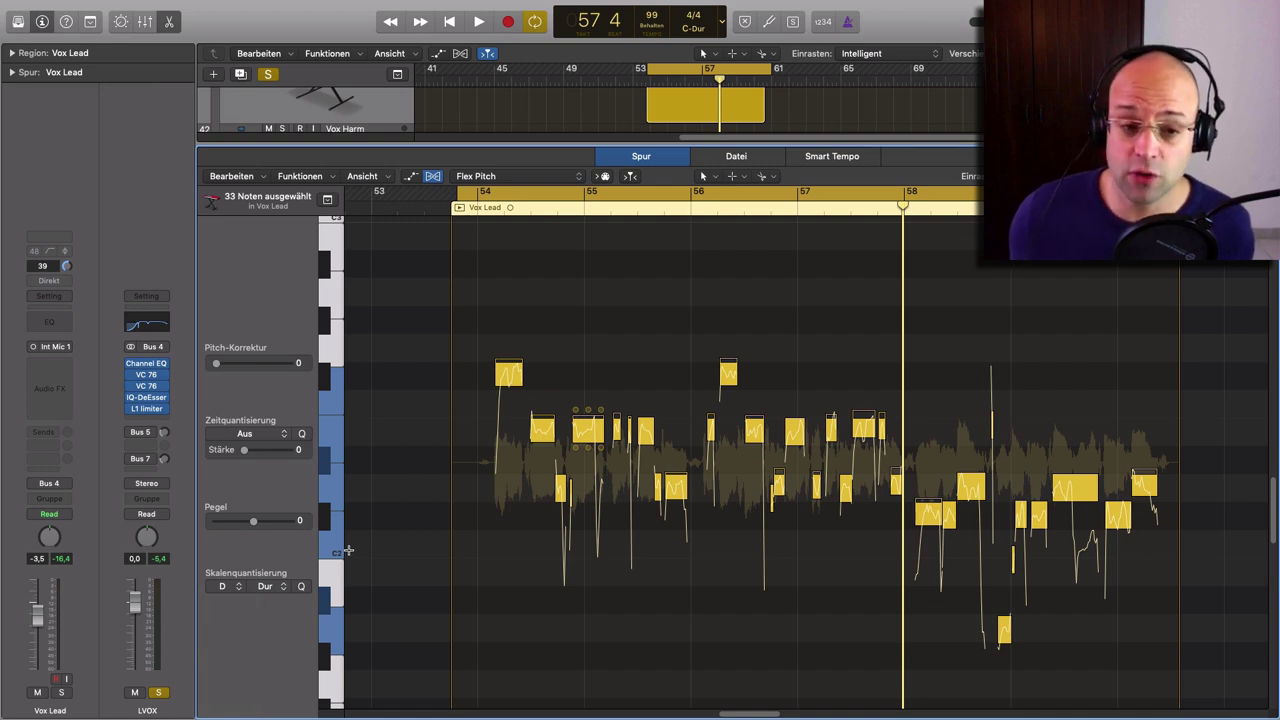
{"action": "key", "text": "space"}
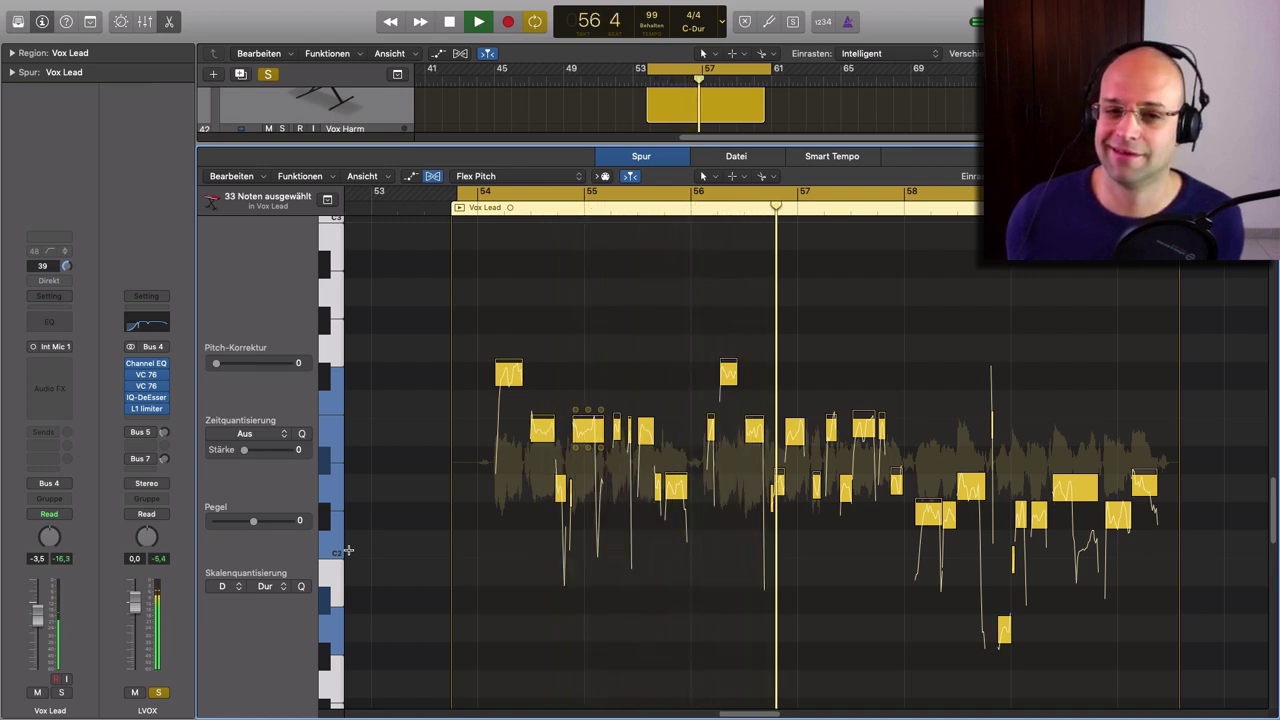
{"action": "key", "text": "space"}
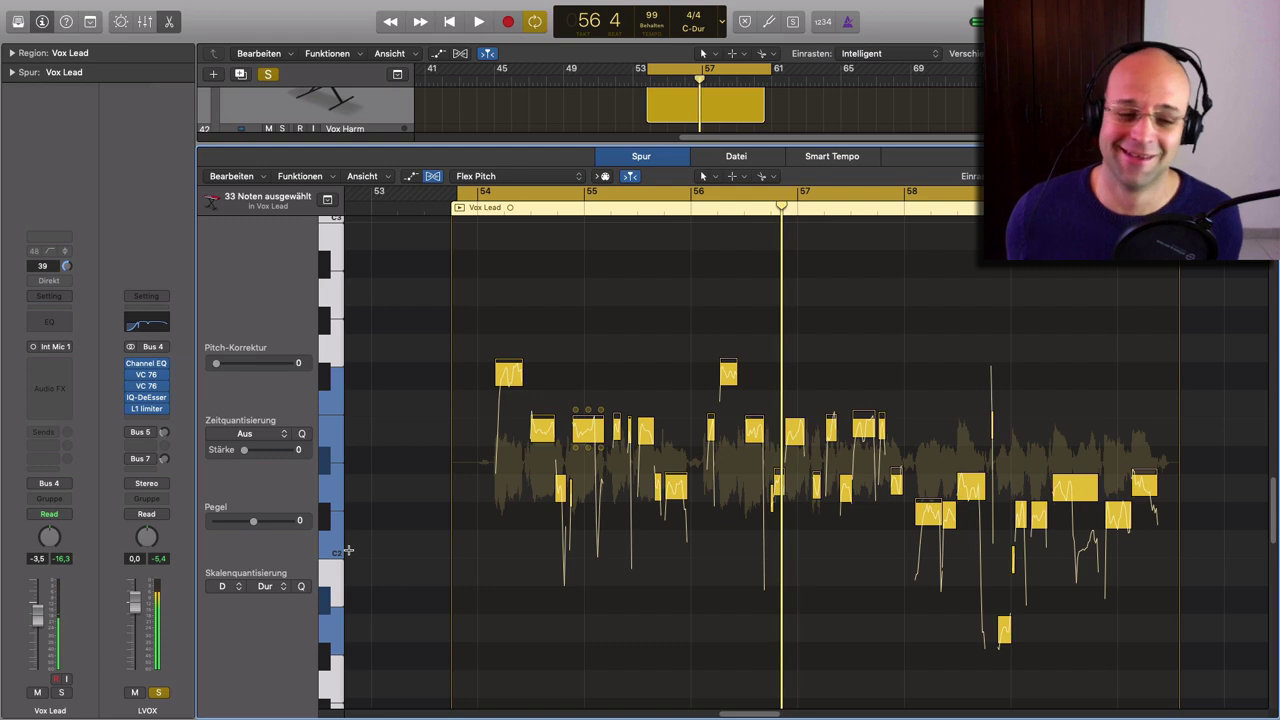
Try the Klezmer scale in D on the selected notes, listen to it and set the Skalenquantisierung to Aus.
{"action": "left_click", "coordinate": [280, 587]}
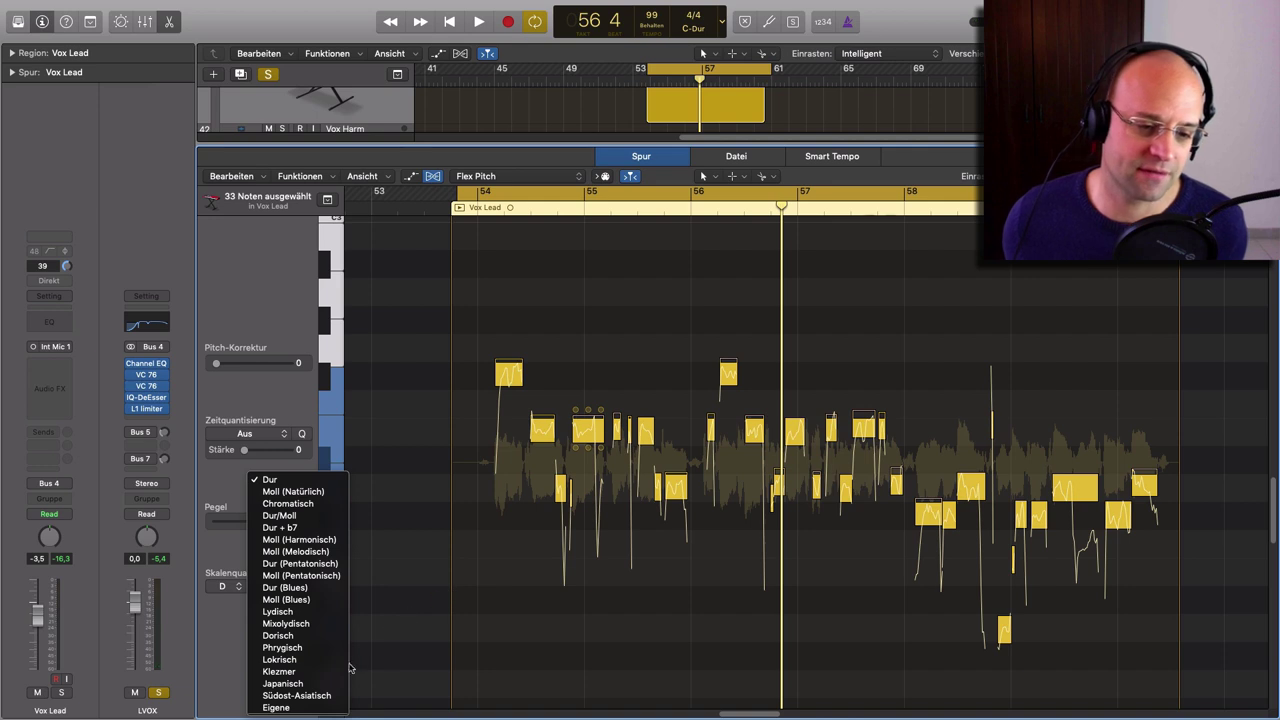
{"action": "left_click", "coordinate": [330, 676]}
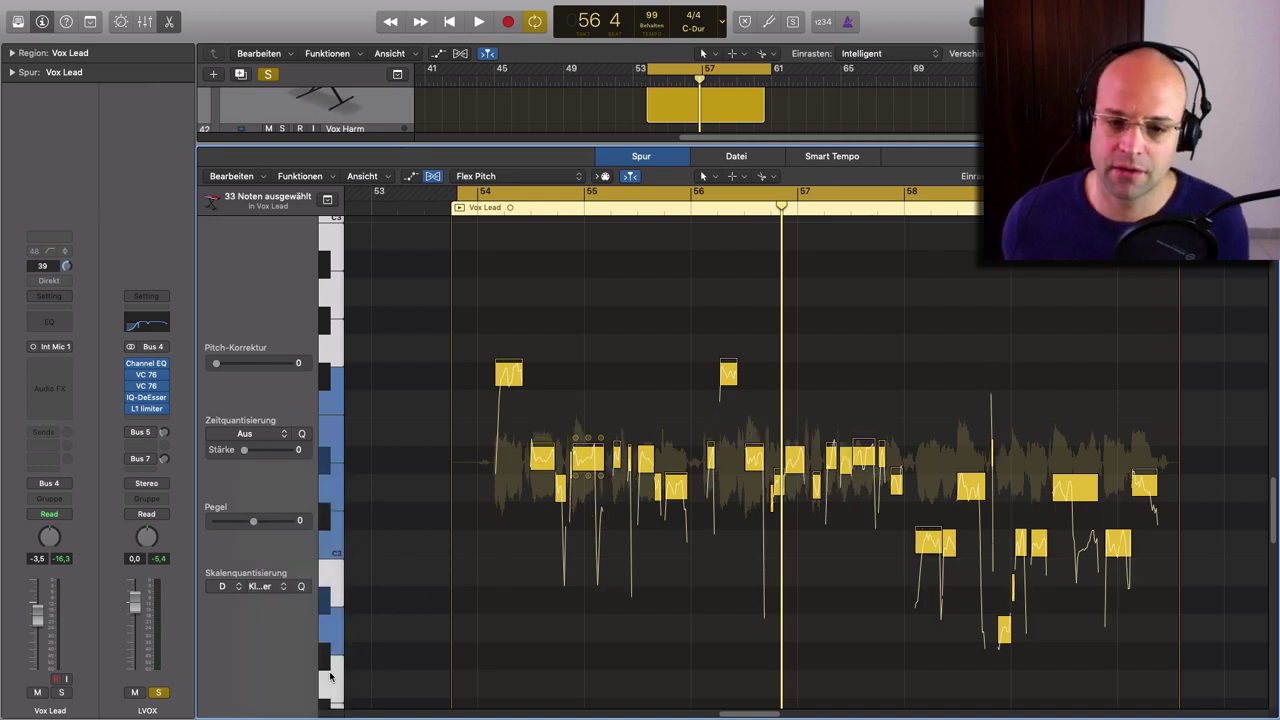
{"action": "key", "text": "space"}
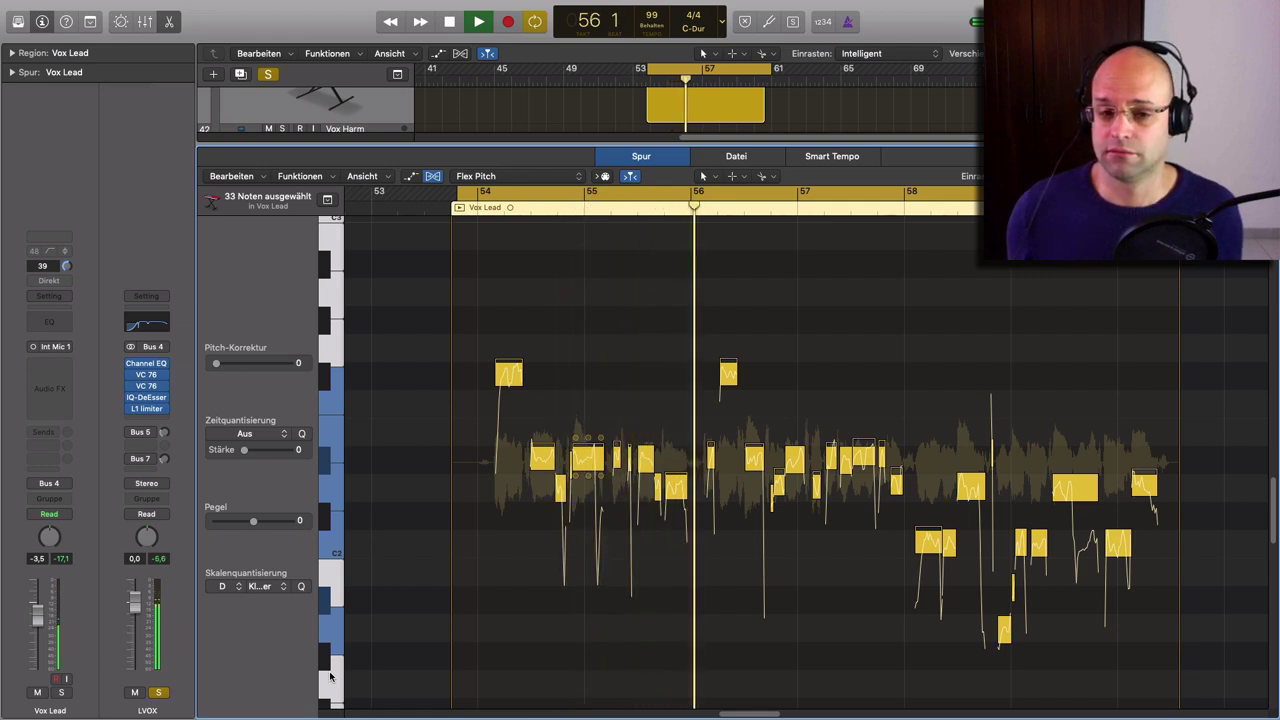
{"action": "key", "text": "space"}
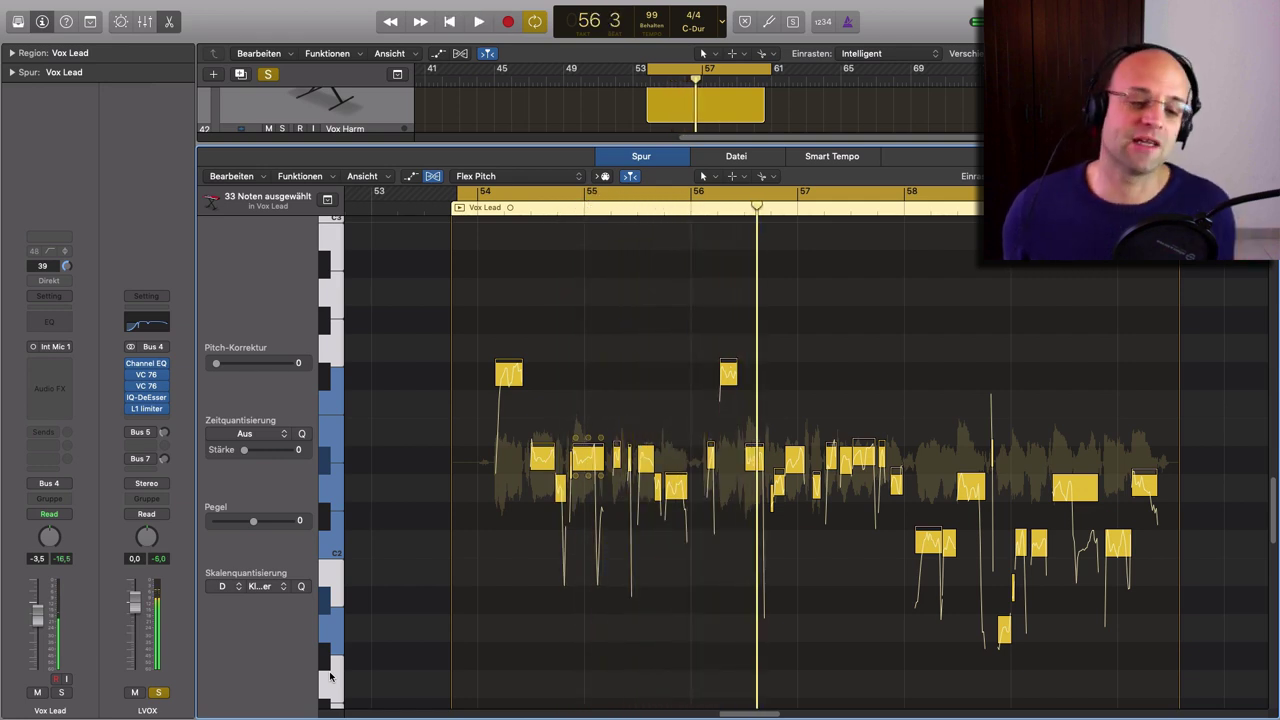
{"action": "left_click", "coordinate": [235, 590]}
{"action": "left_click", "coordinate": [233, 602]}
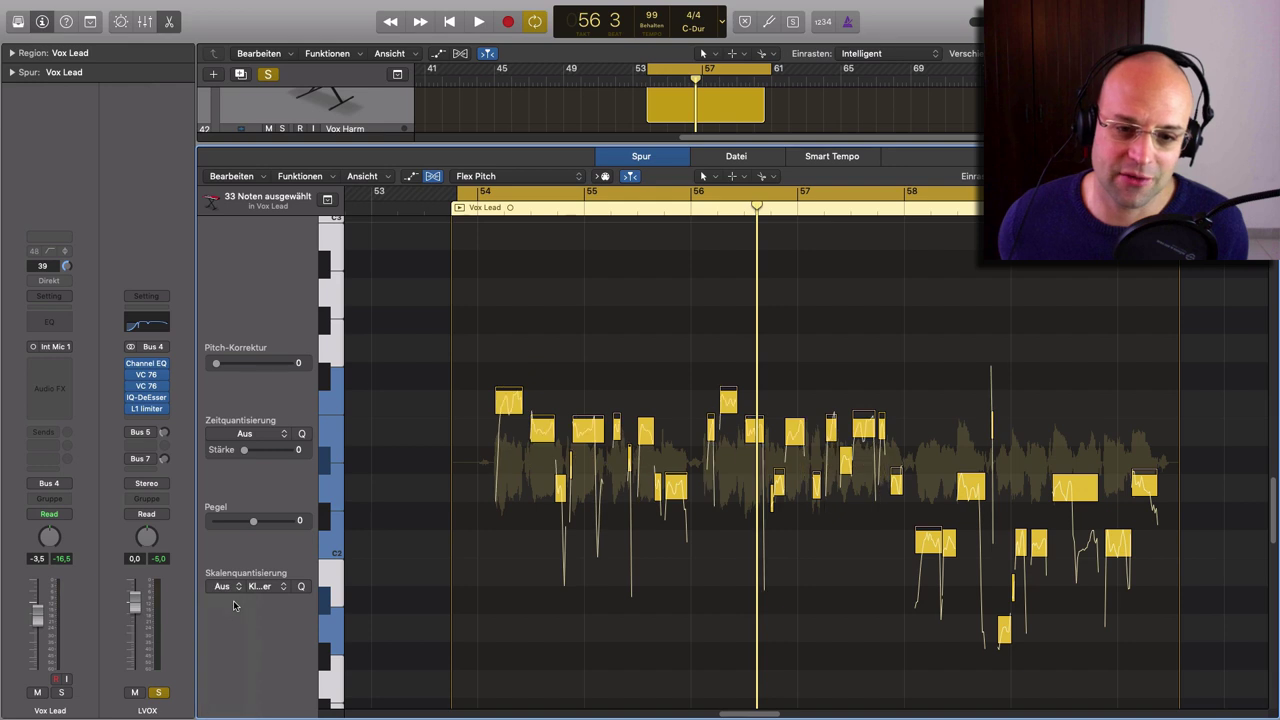
Transpose all selected Vox Lead notes up by one octave and play the cycle.
{"action": "left_click", "coordinate": [771, 208]}
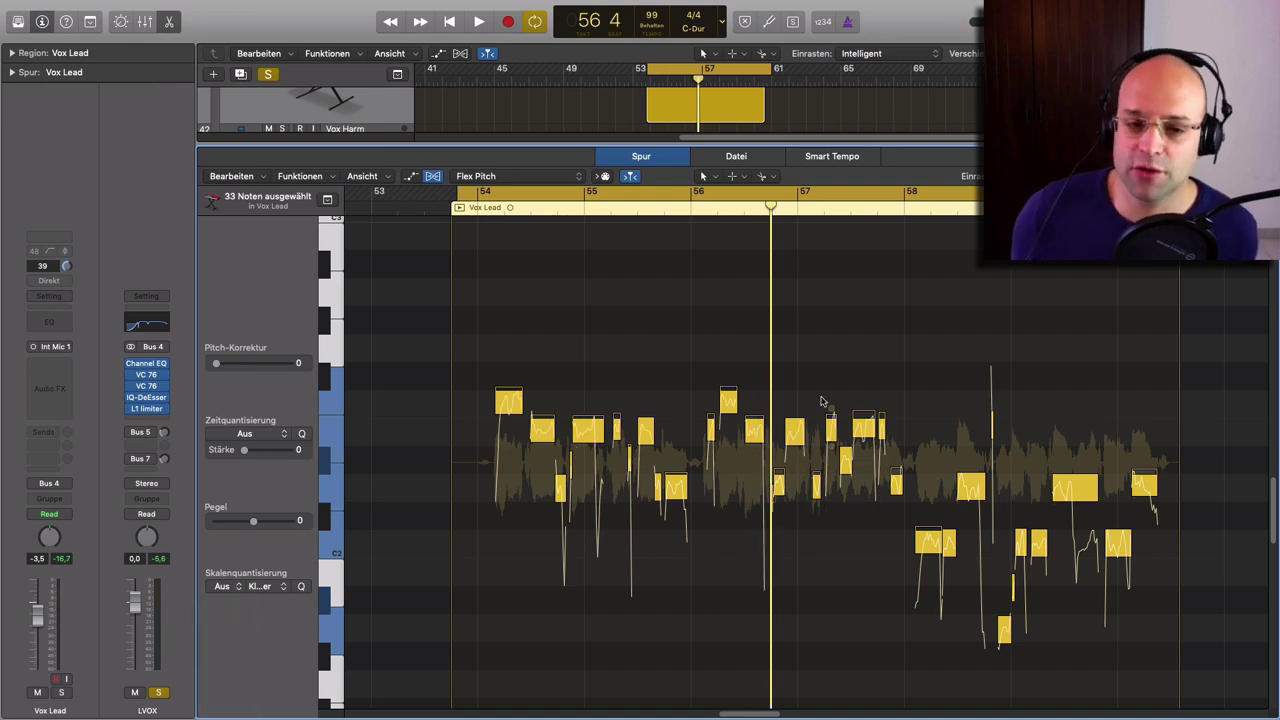
{"action": "scroll", "coordinate": [825, 402], "scroll_direction": "down", "scroll_amount": 1}
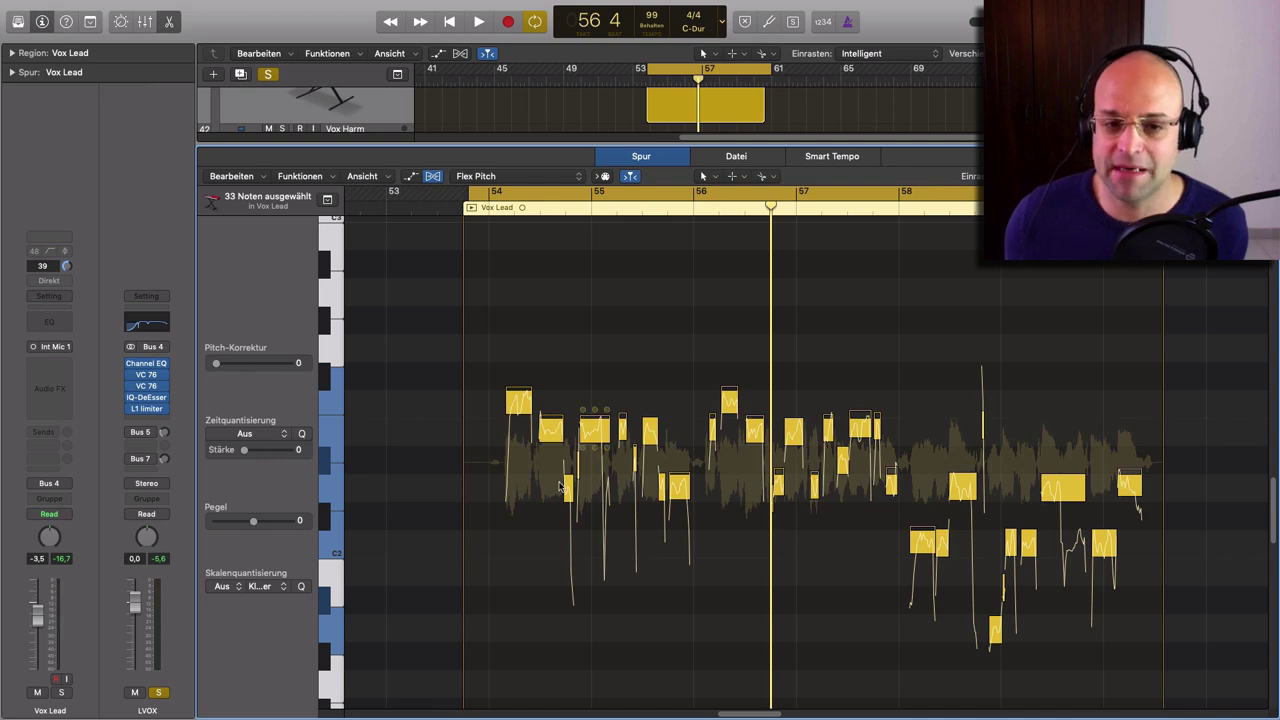
{"action": "scroll", "coordinate": [560, 487], "scroll_direction": "down", "scroll_amount": 3}
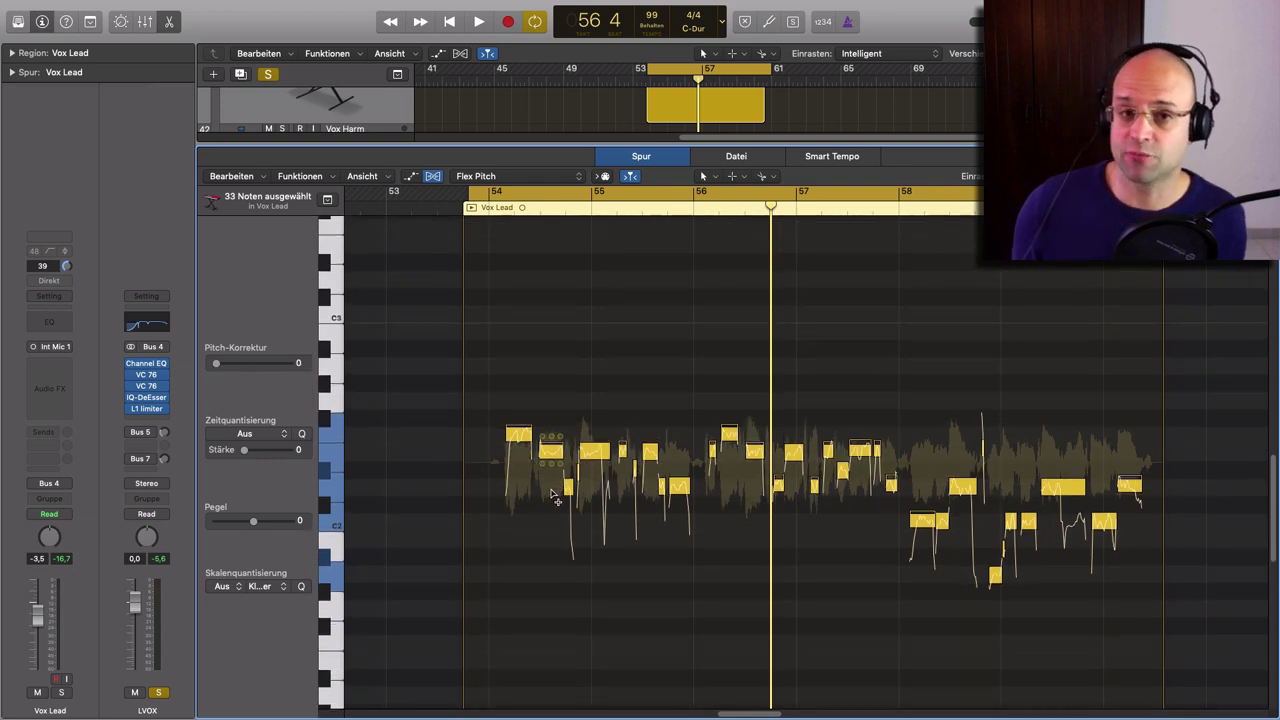
{"action": "scroll", "coordinate": [540, 514], "scroll_direction": "down", "scroll_amount": 2}
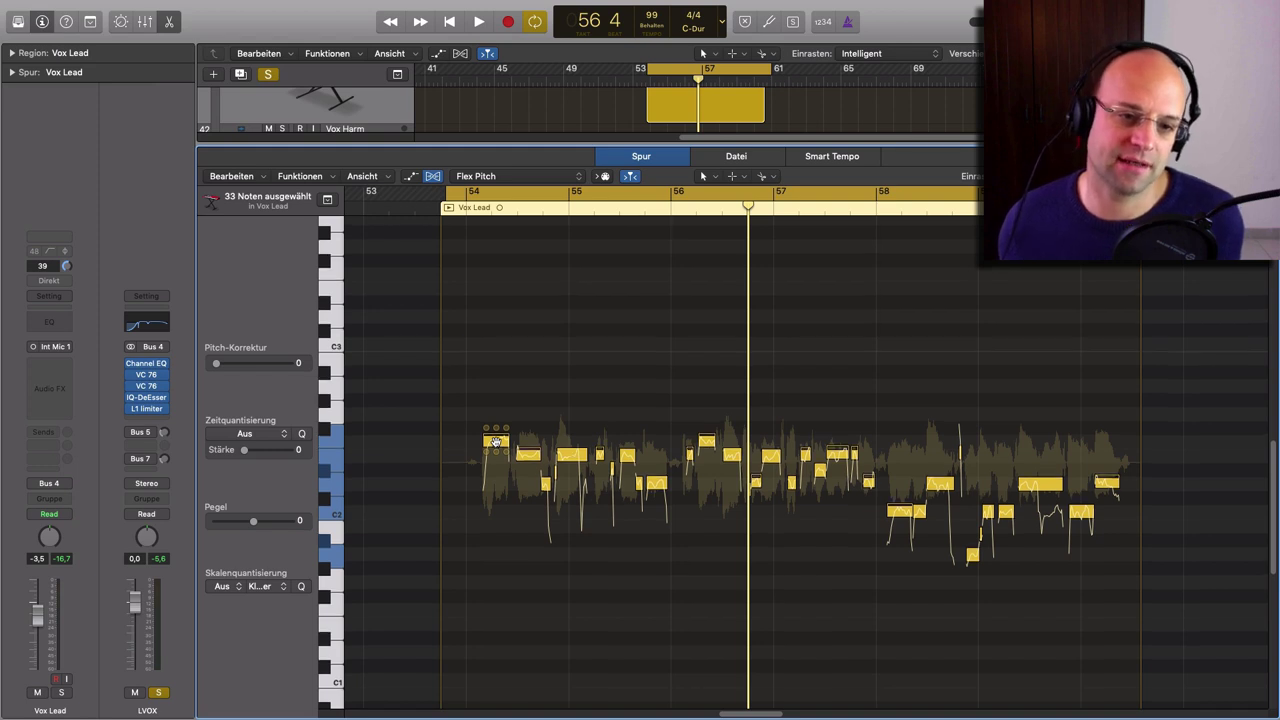
{"action": "scroll", "coordinate": [495, 447], "scroll_direction": "up", "scroll_amount": 3}
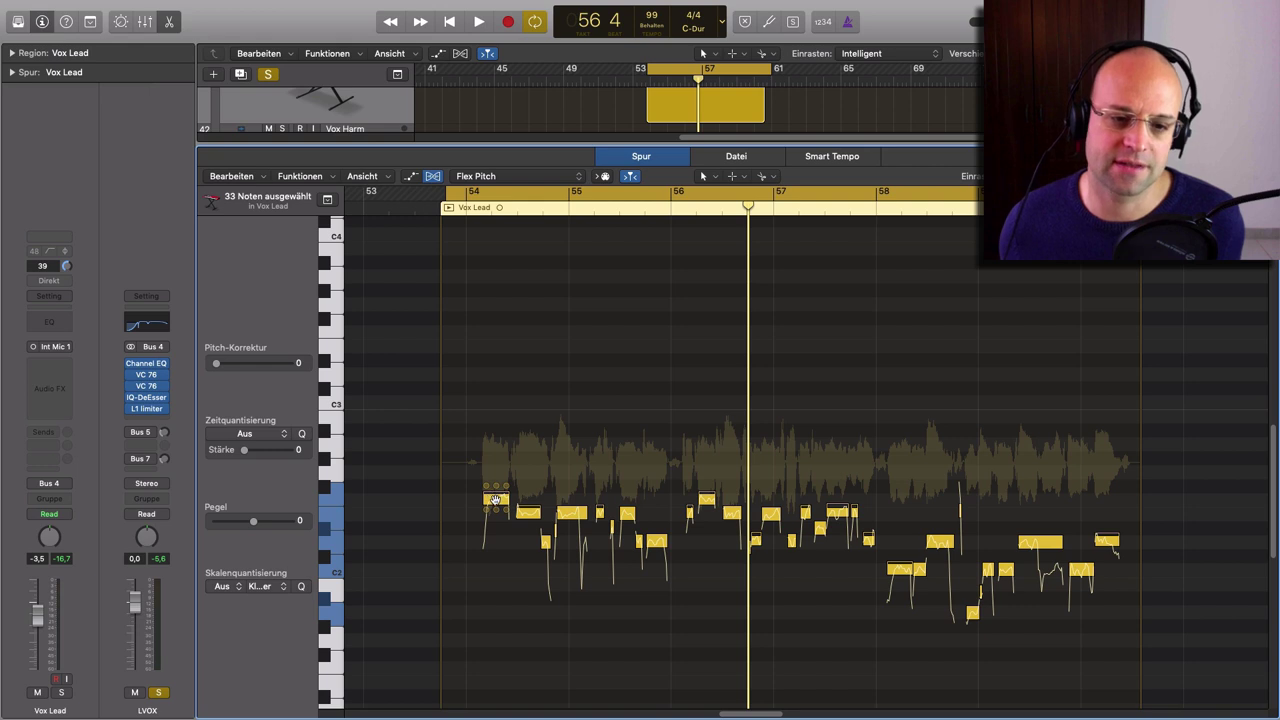
{"action": "left_click_drag", "start_coordinate": [495, 500], "coordinate": [491, 328]}
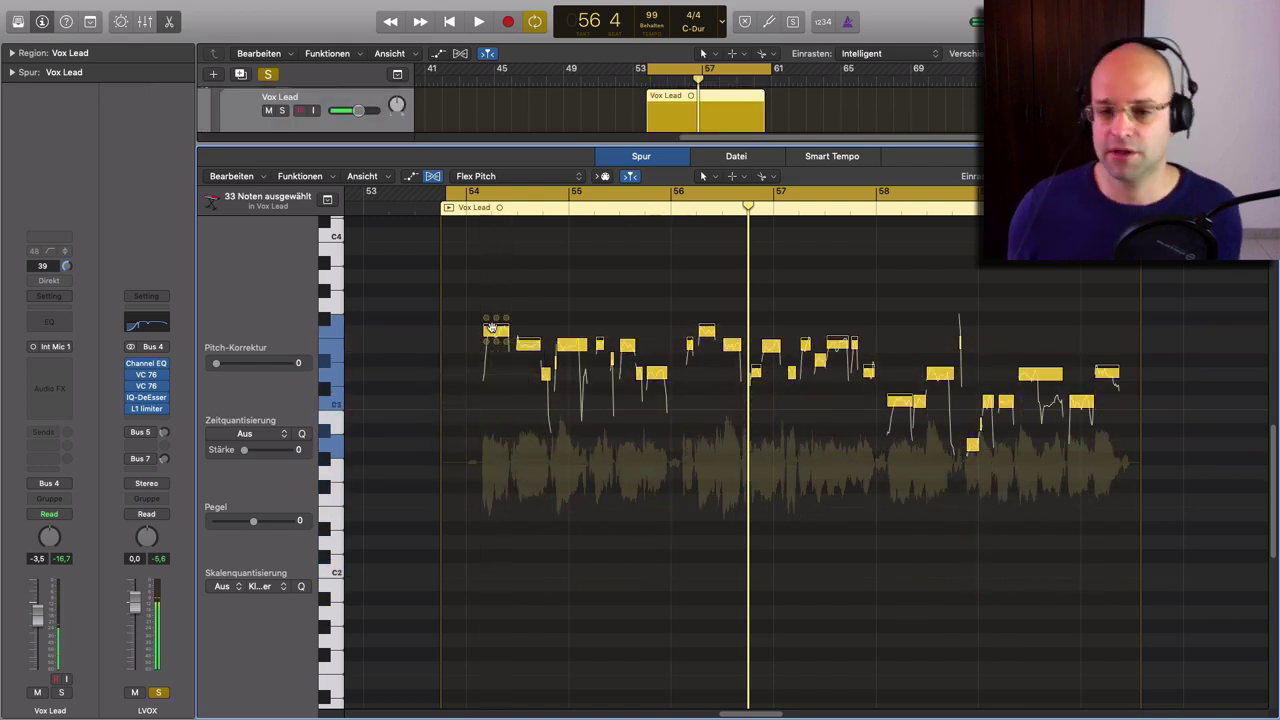
{"action": "key", "text": "space"}
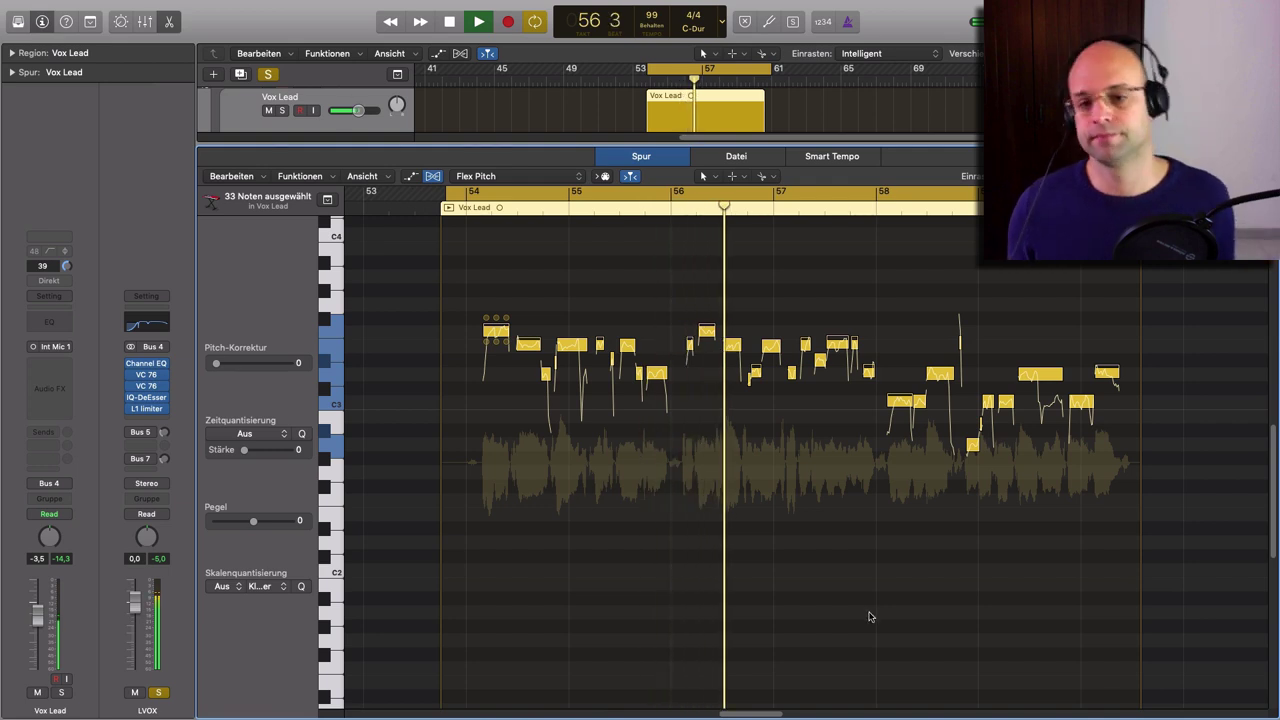
Stop the playback and examine the Formant Shift handles of the selected notes between bars 56 and 57.
{"action": "scroll", "coordinate": [868, 615], "scroll_direction": "up", "scroll_amount": 2}
{"action": "scroll", "coordinate": [868, 615], "scroll_direction": "right", "scroll_amount": 1}
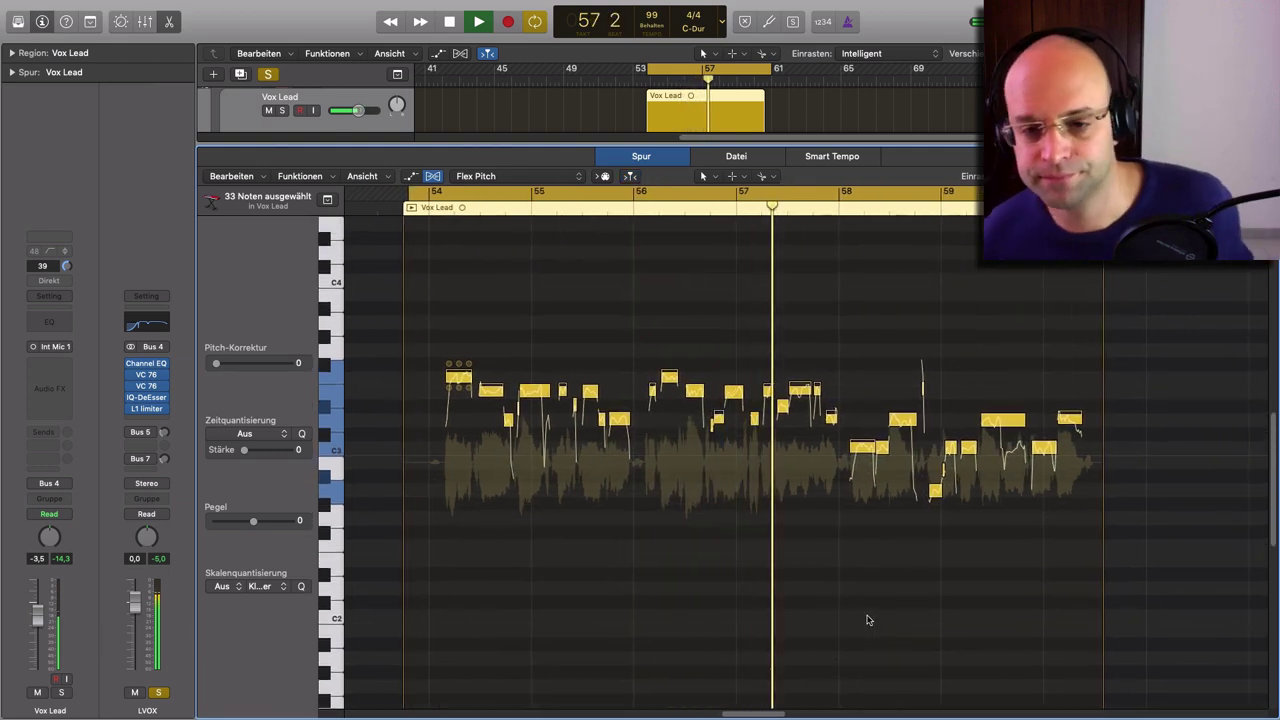
{"action": "key", "text": "space"}
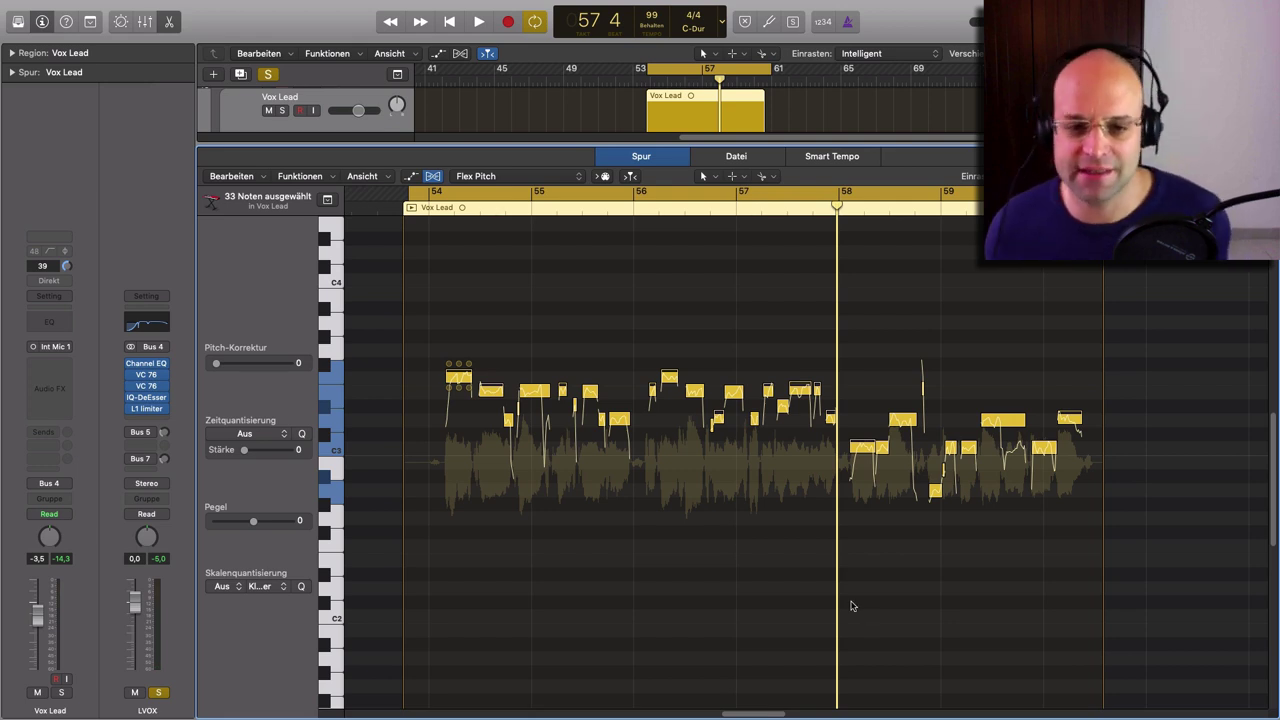
{"action": "scroll", "coordinate": [847, 603], "scroll_direction": "up", "scroll_amount": 5}
{"action": "scroll", "coordinate": [691, 542], "scroll_direction": "left", "scroll_amount": 5}
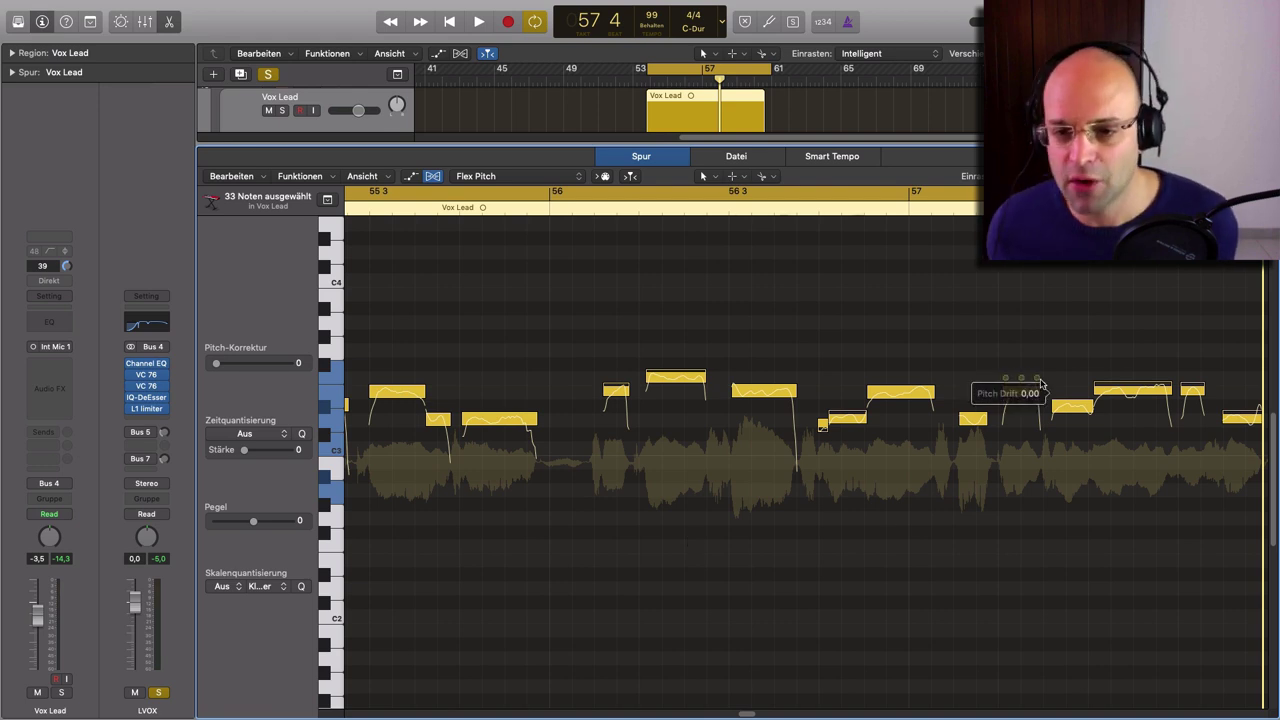
{"action": "mouse_move", "coordinate": [909, 394]}
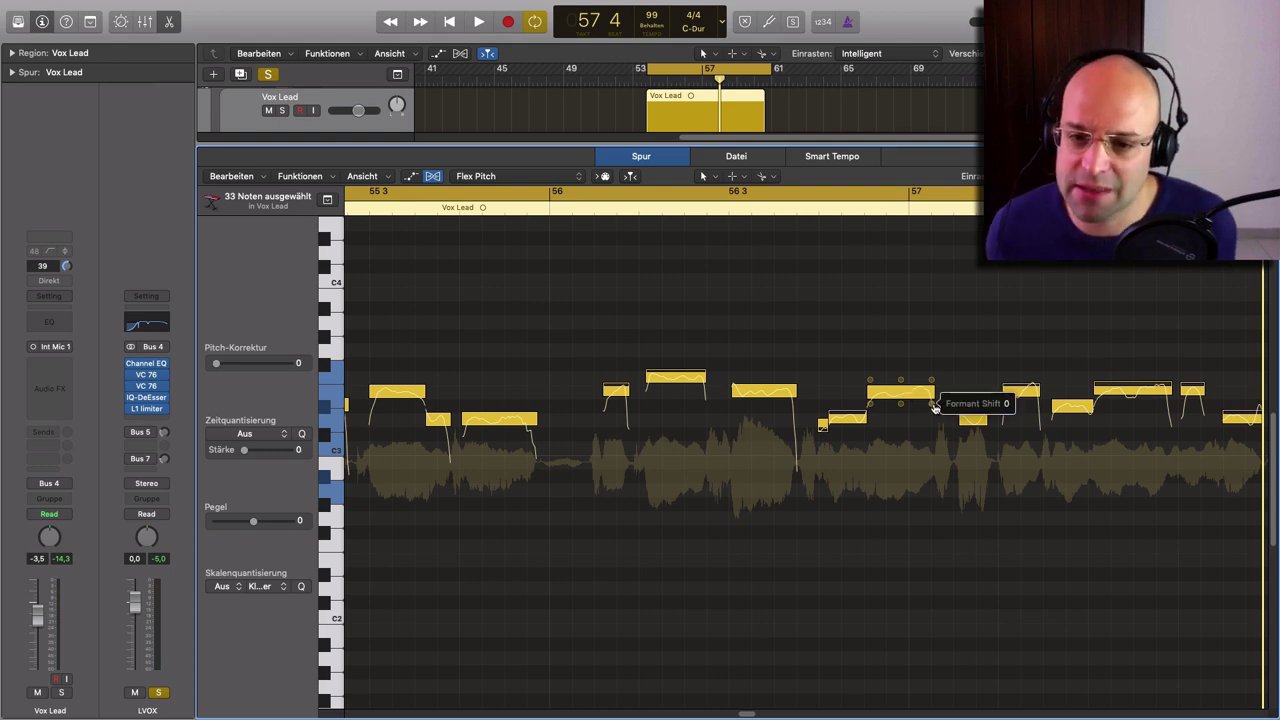
{"action": "scroll", "coordinate": [928, 420], "scroll_direction": "up", "scroll_amount": 3}
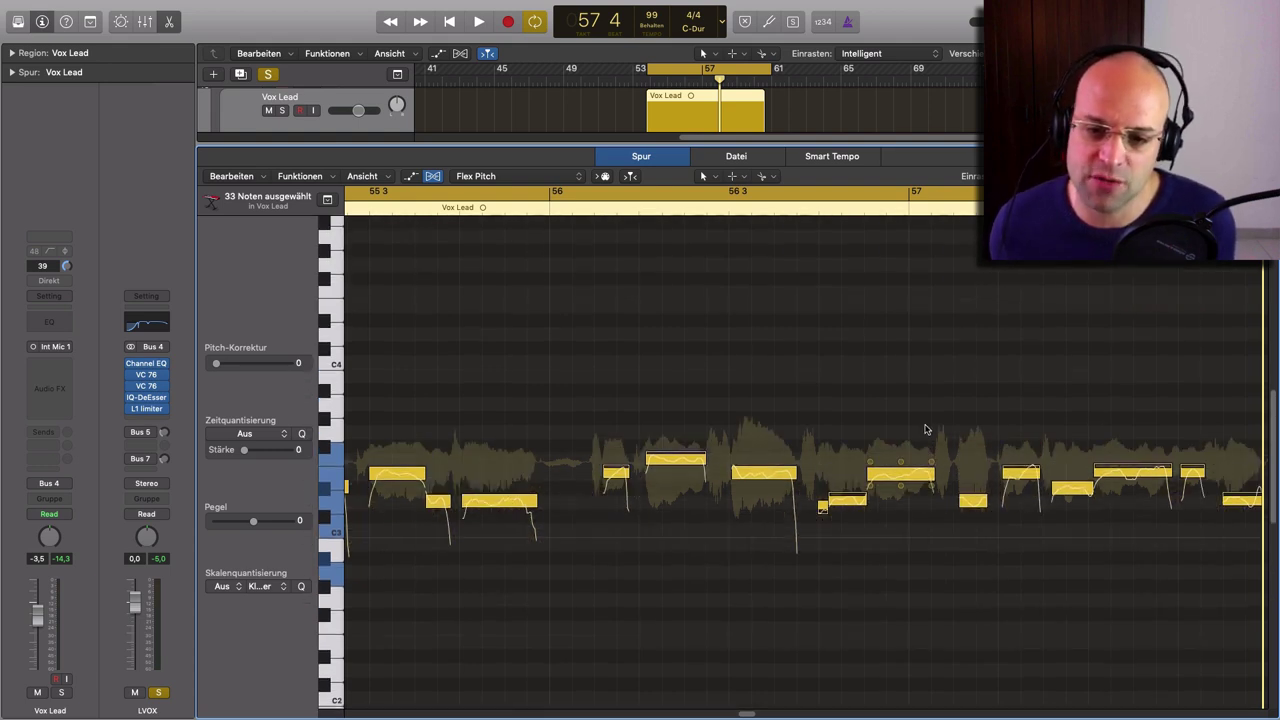
{"action": "scroll", "coordinate": [925, 431], "scroll_direction": "up", "scroll_amount": 1}
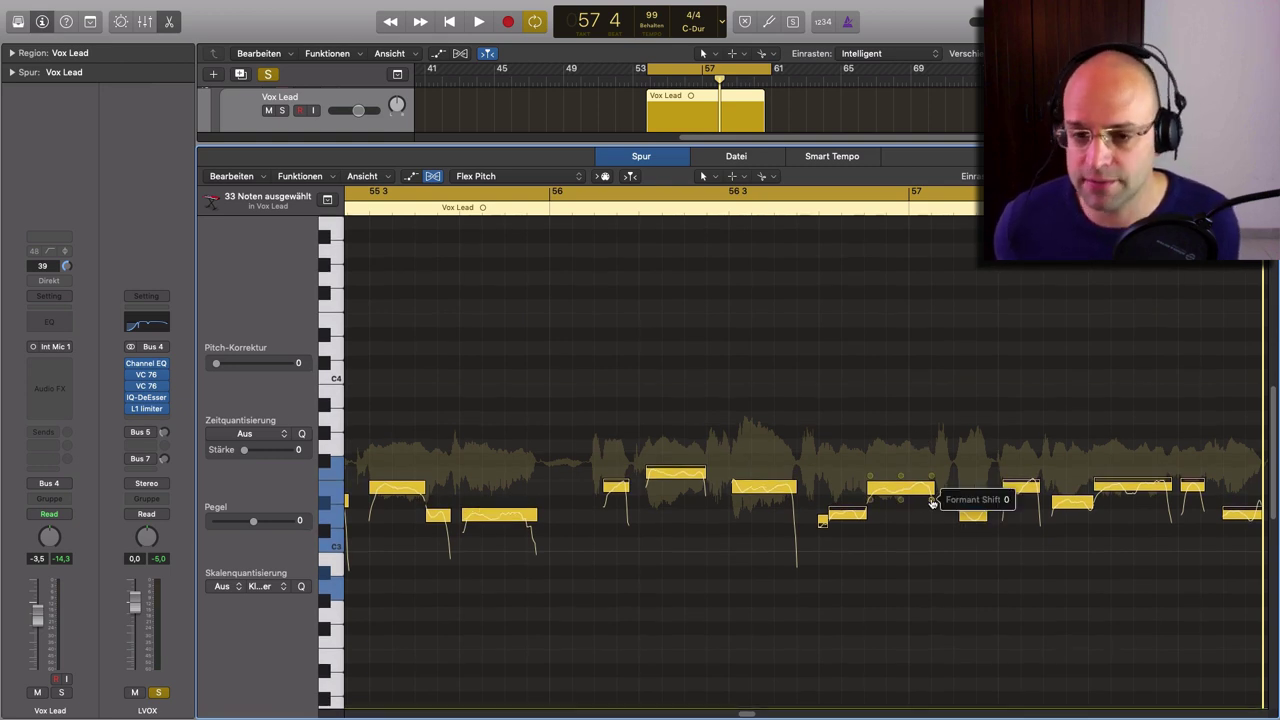
Try Formant Shift values of 980, 666 and 416 on all selected notes while the cycle plays, then stop playback.
{"action": "key", "text": "space"}
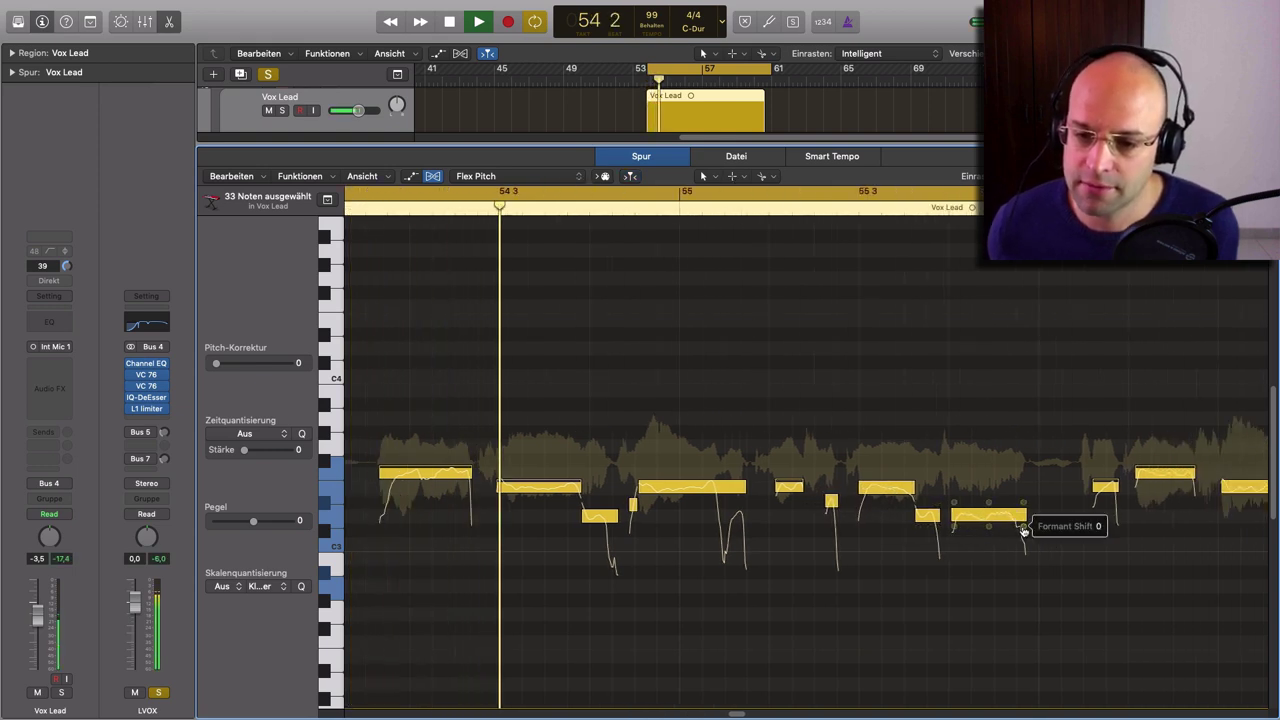
{"action": "left_click_drag", "start_coordinate": [1023, 531], "coordinate": [1023, 529]}
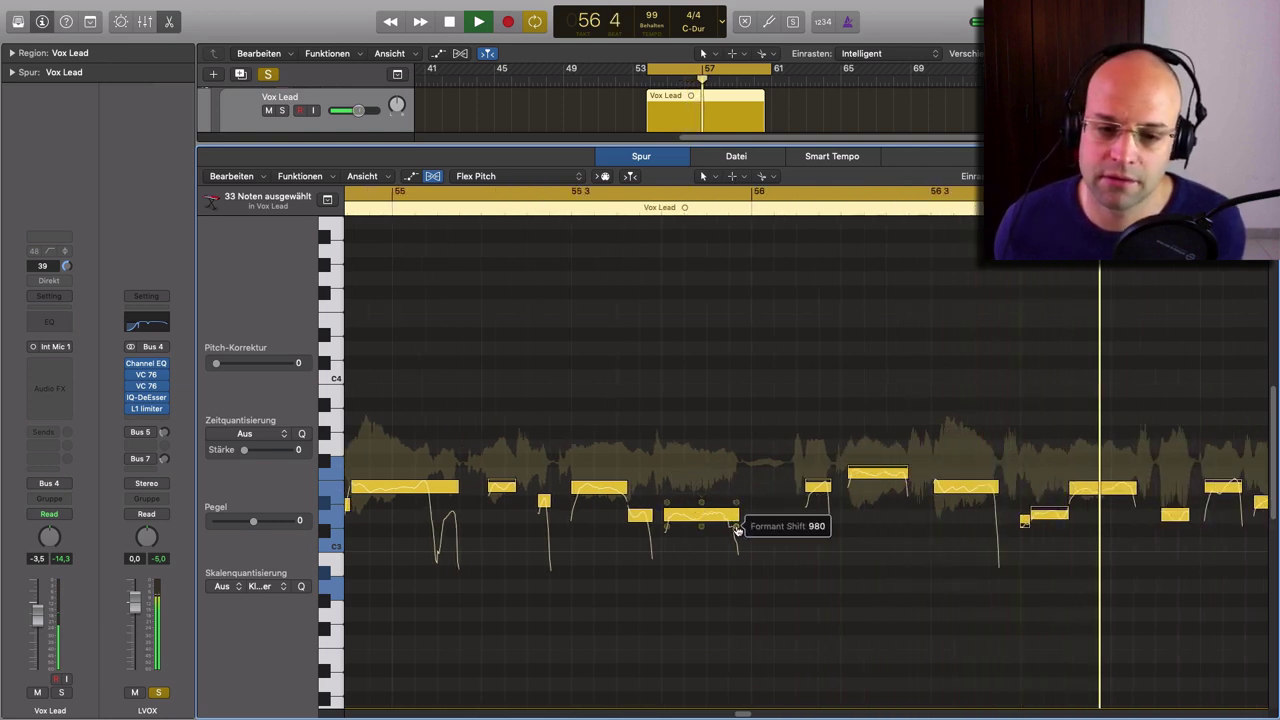
{"action": "left_click_drag", "start_coordinate": [738, 530], "coordinate": [737, 532]}
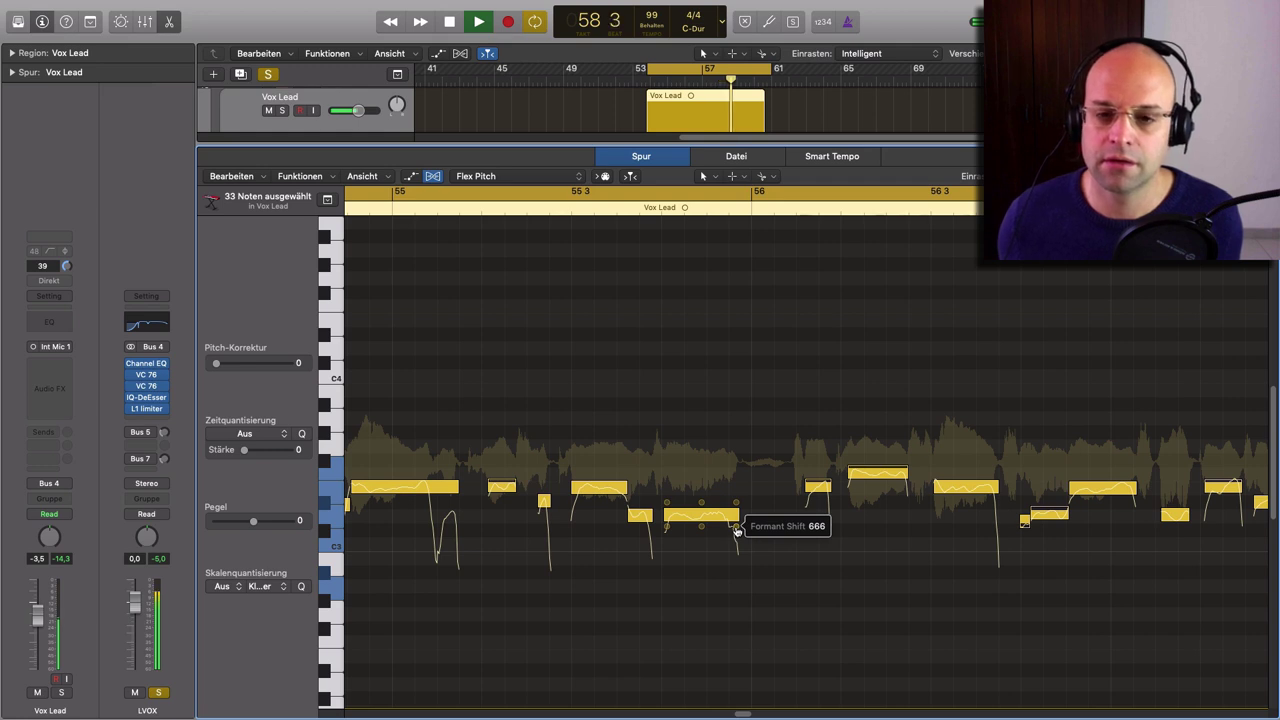
{"action": "left_click_drag", "start_coordinate": [737, 531], "coordinate": [741, 612]}
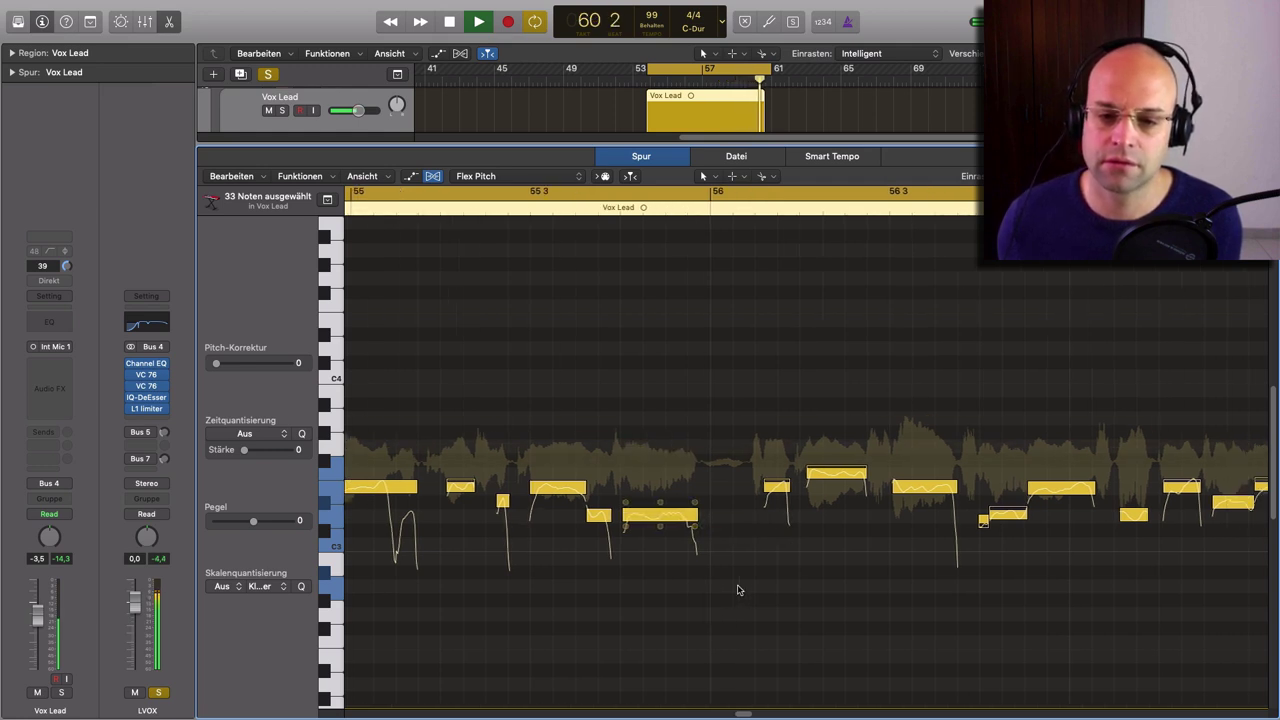
{"action": "key", "text": "space"}
{"action": "mouse_move", "coordinate": [695, 529]}
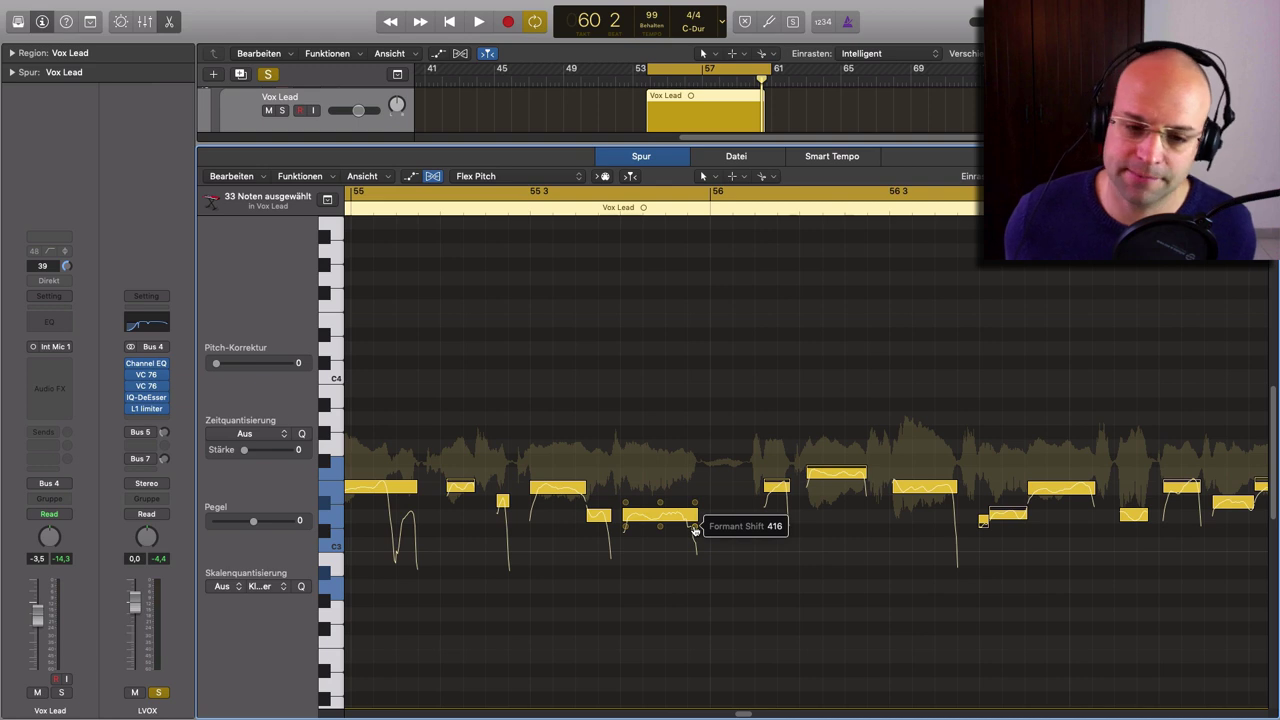
Play the cycle again while changing the Formant Shift of all selected notes further, and stop playback.
{"action": "key", "text": "space"}
{"action": "mouse_move", "coordinate": [1143, 527]}
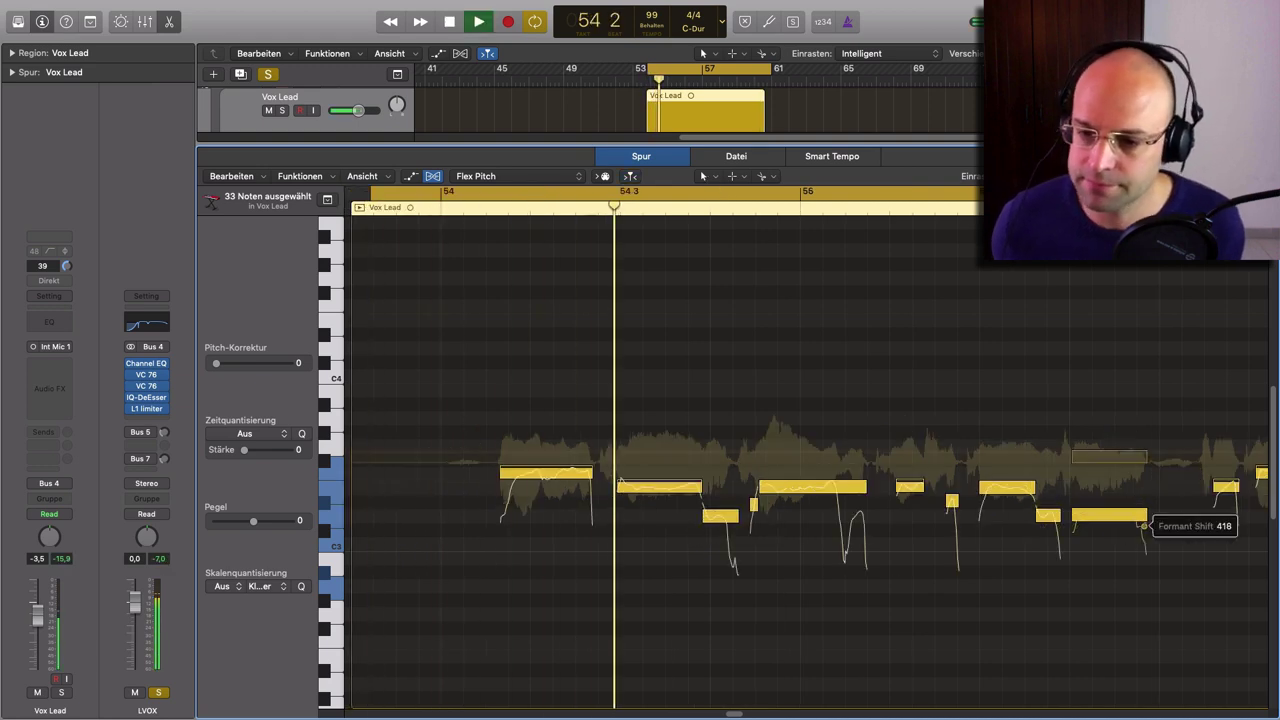
{"action": "left_click_drag", "start_coordinate": [1144, 526], "coordinate": [1144, 354]}
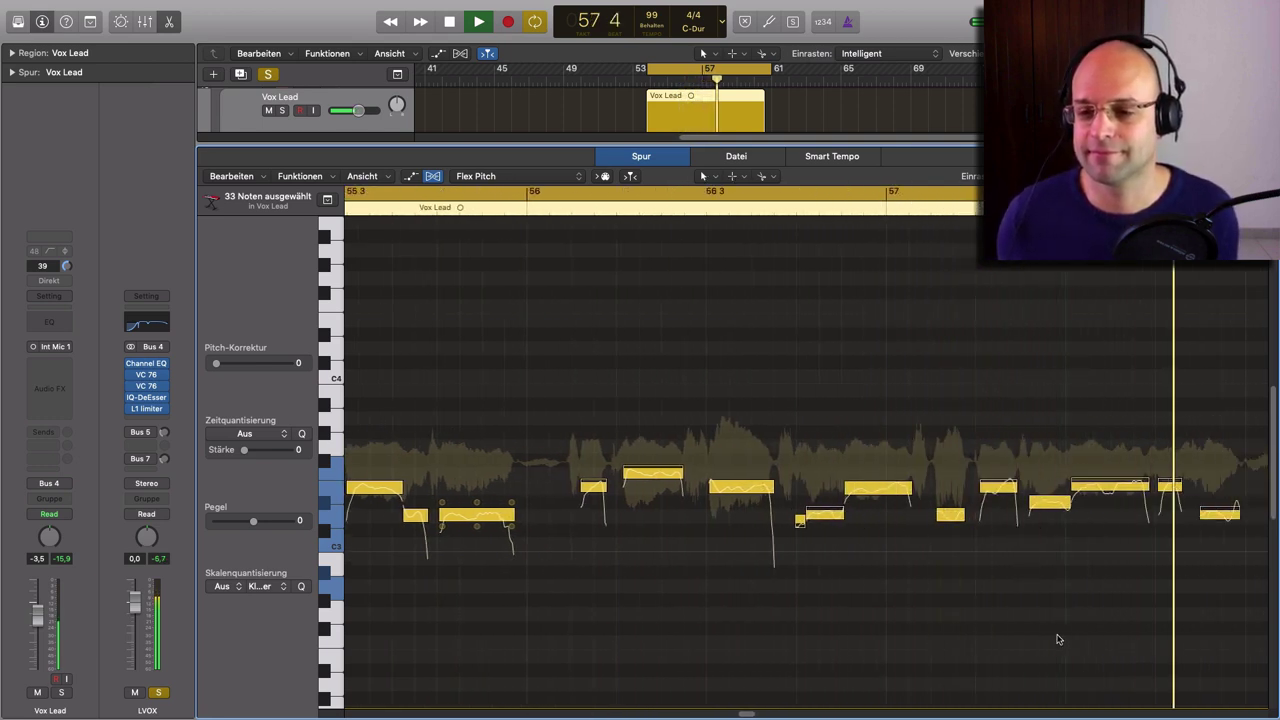
{"action": "key", "text": "space"}
Deselect all Vox Lead notes in the phrase.
{"action": "scroll", "coordinate": [1058, 640], "scroll_direction": "down", "scroll_amount": 5}
{"action": "left_click", "coordinate": [770, 645]}
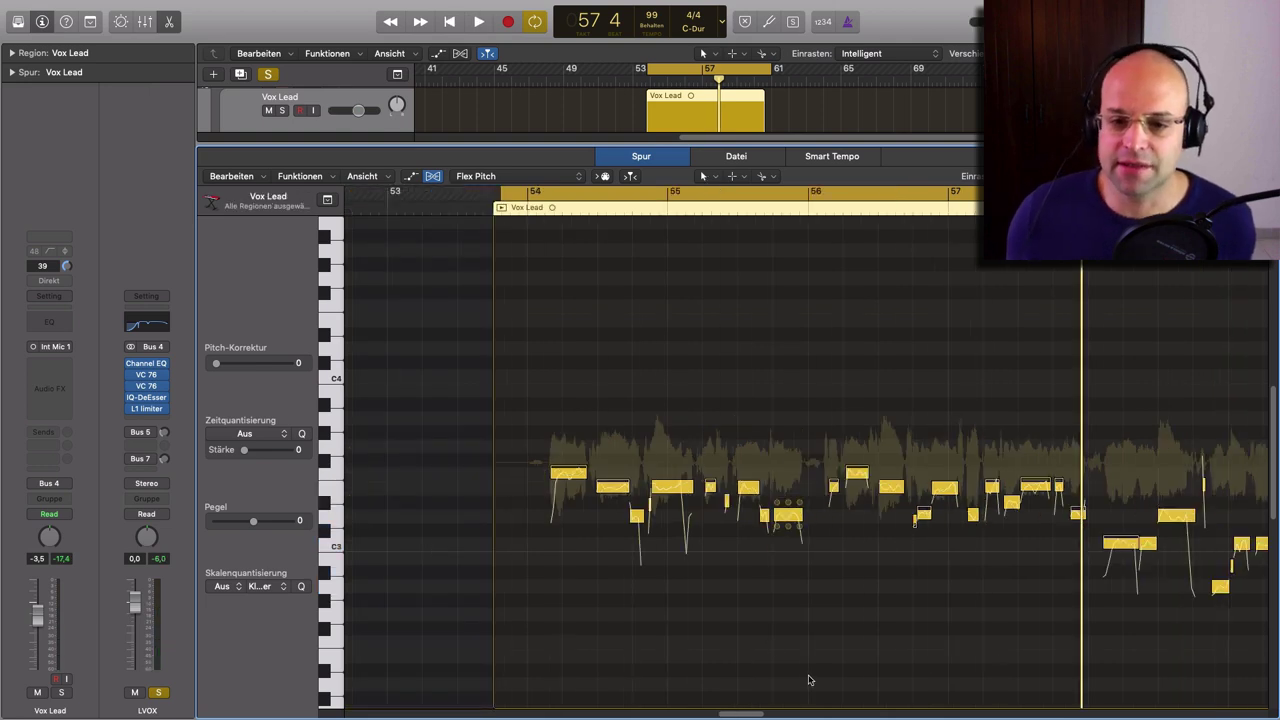
{"action": "scroll", "coordinate": [771, 663], "scroll_direction": "right", "scroll_amount": 3}
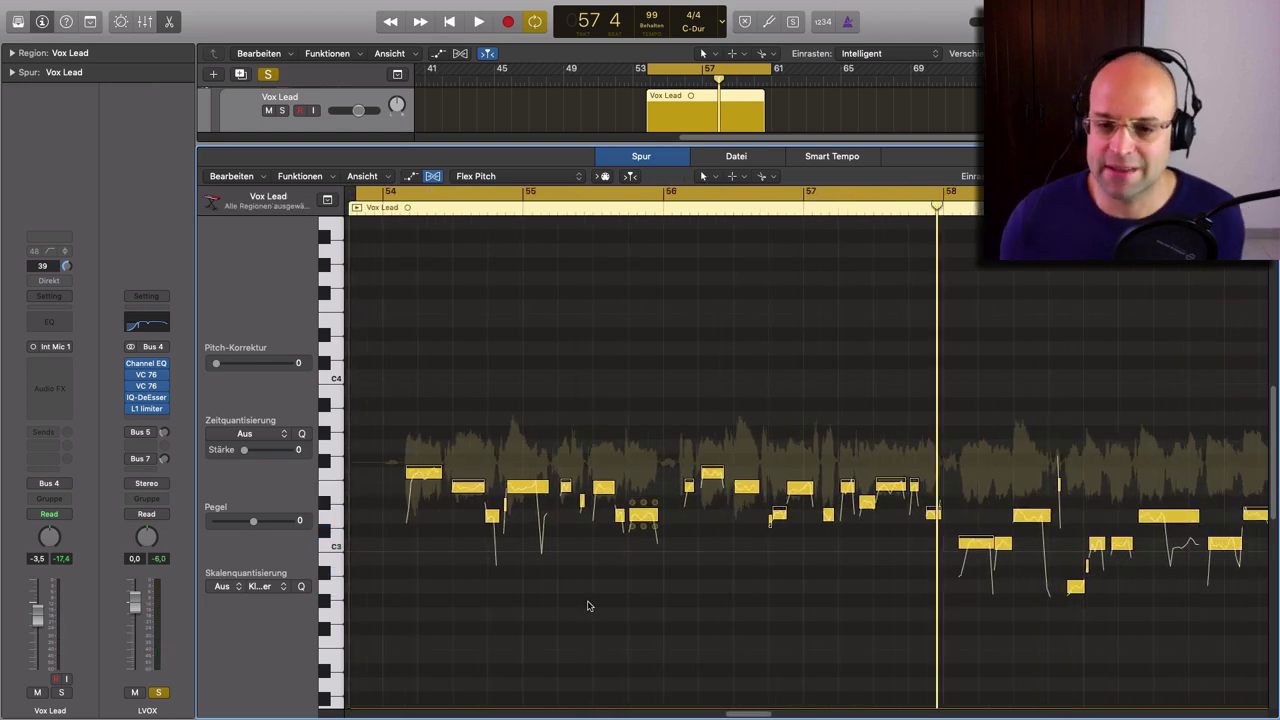
{"action": "scroll", "coordinate": [588, 605], "scroll_direction": "down", "scroll_amount": 2}
{"action": "scroll", "coordinate": [700, 595], "scroll_direction": "right", "scroll_amount": 1}
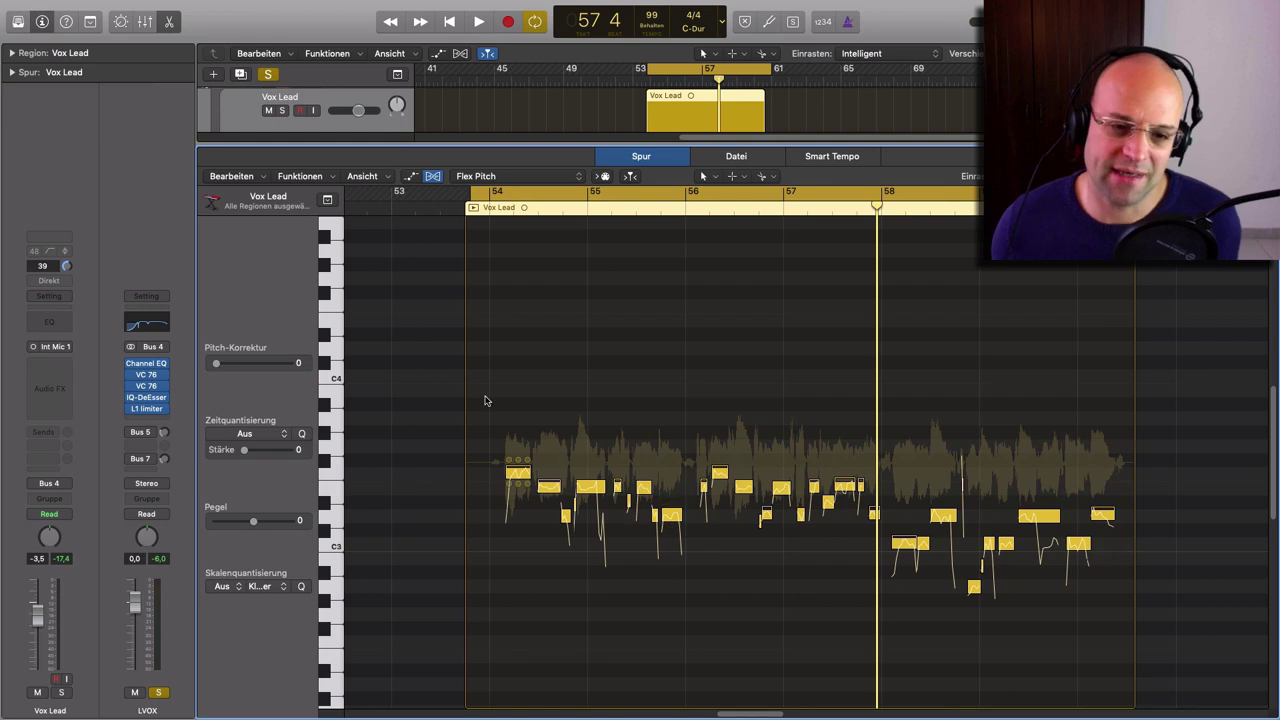
{"action": "left_click_drag", "start_coordinate": [486, 390], "coordinate": [1186, 694]}
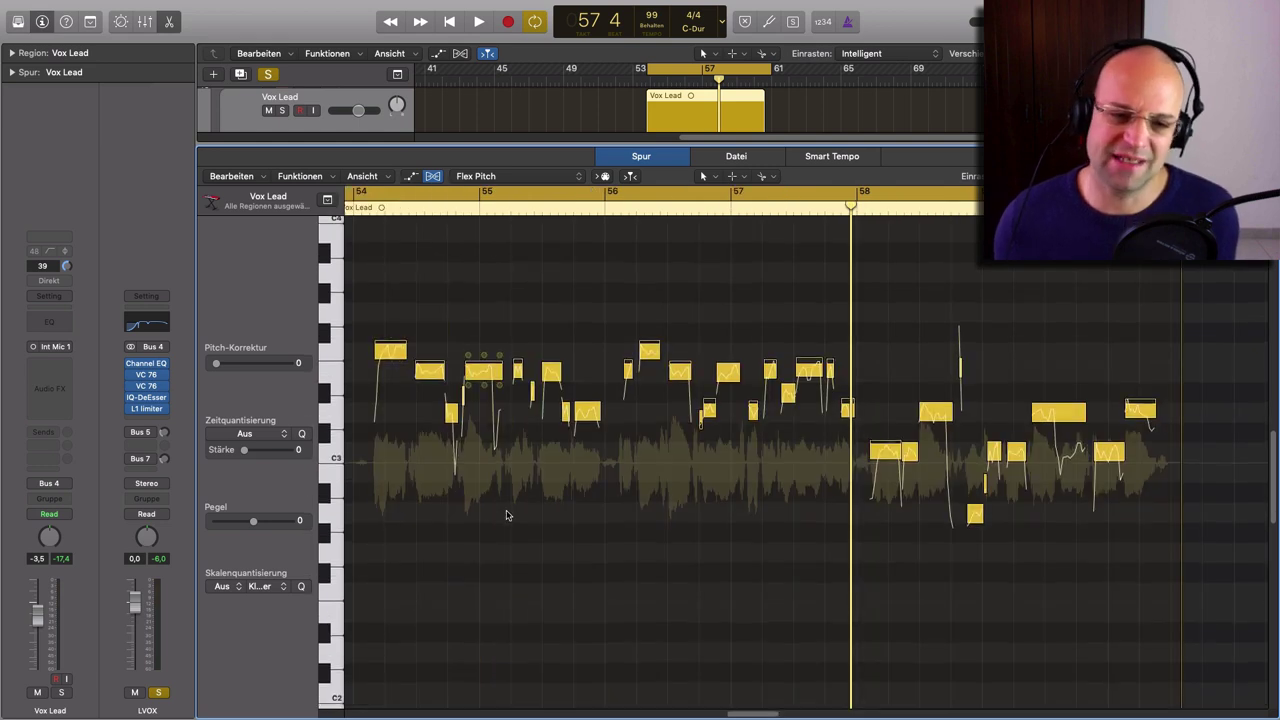
{"action": "scroll", "coordinate": [520, 530], "scroll_direction": "up", "scroll_amount": 1}
{"action": "left_click", "coordinate": [575, 580]}
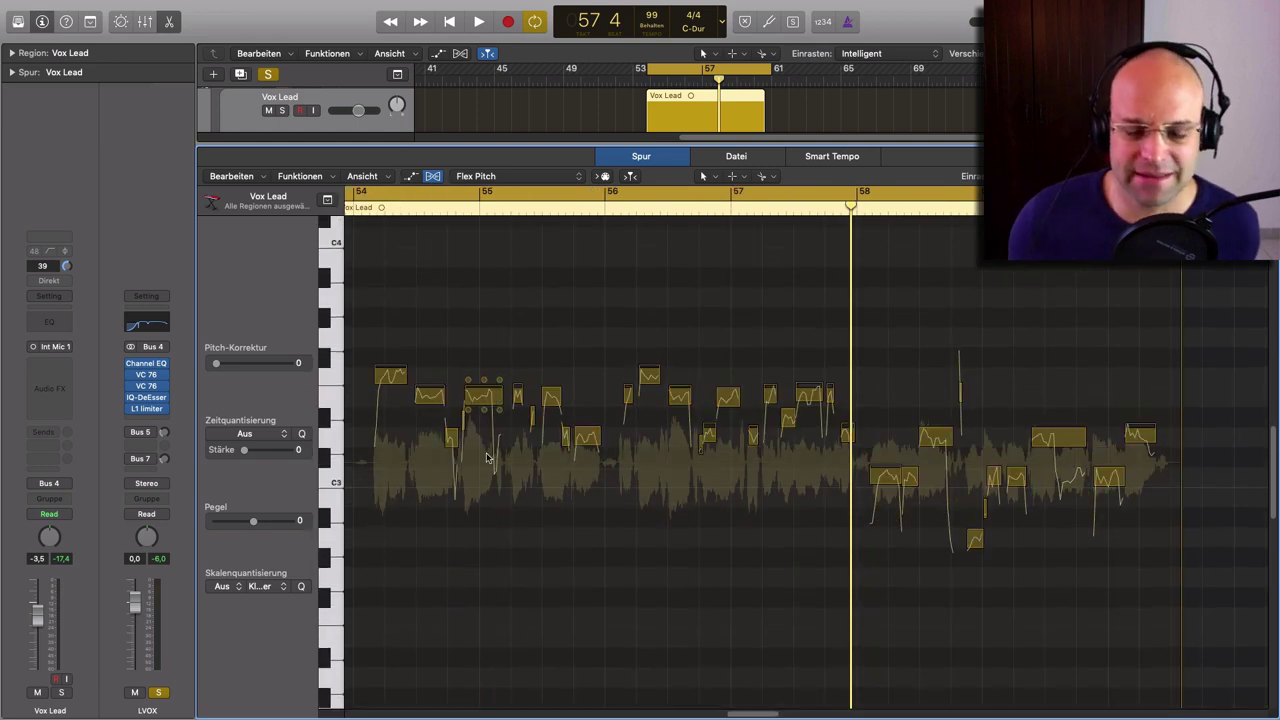
Listen to the start of the phrase and split the long note after bar 55 where its pitch curve drops.
{"action": "scroll", "coordinate": [517, 506], "scroll_direction": "left", "scroll_amount": 1}
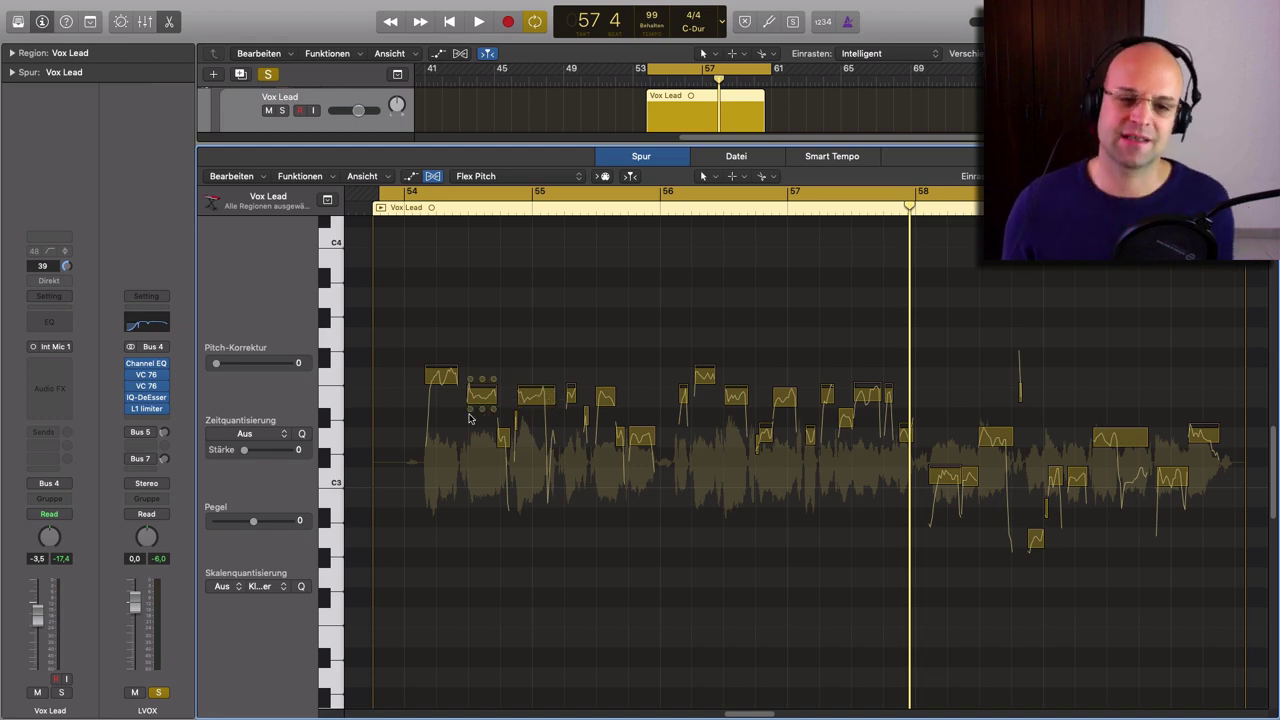
{"action": "key", "text": "space"}
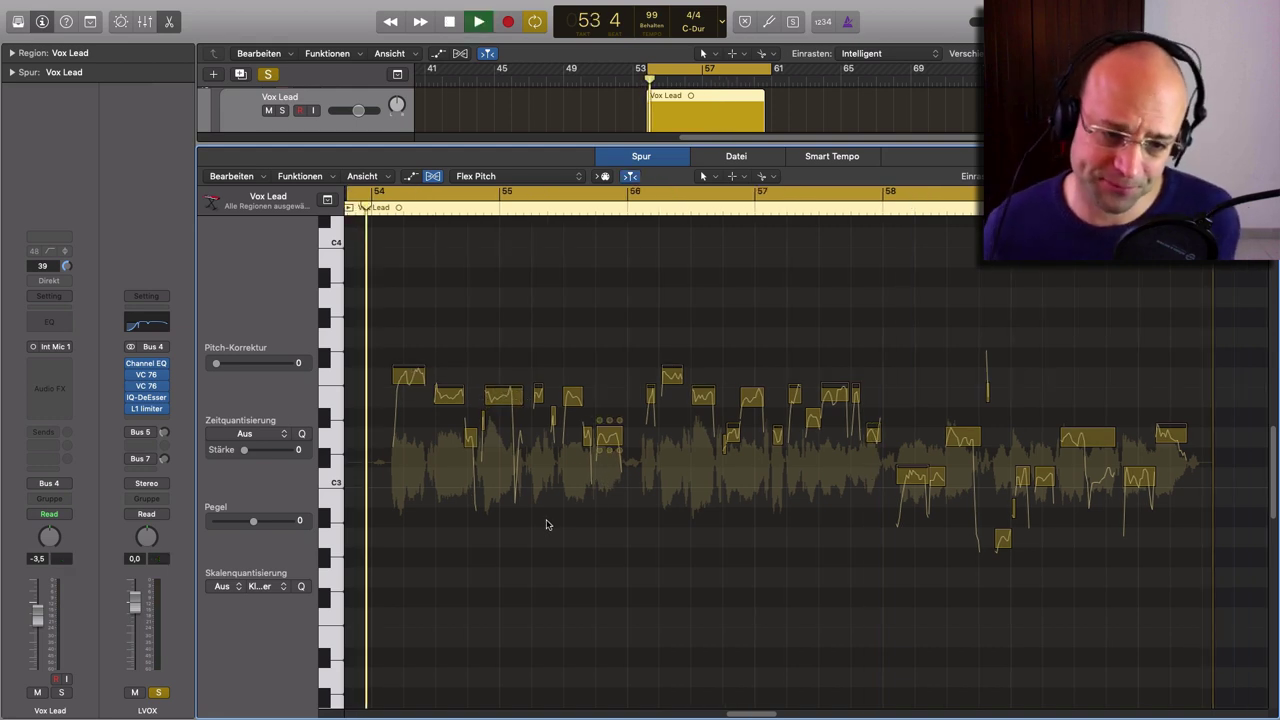
{"action": "key", "text": "super+Right"}
{"action": "key", "text": "super+Right"}
{"action": "key", "text": "super+Right"}
{"action": "key", "text": "super+Right"}
{"action": "key", "text": "super+Right"}
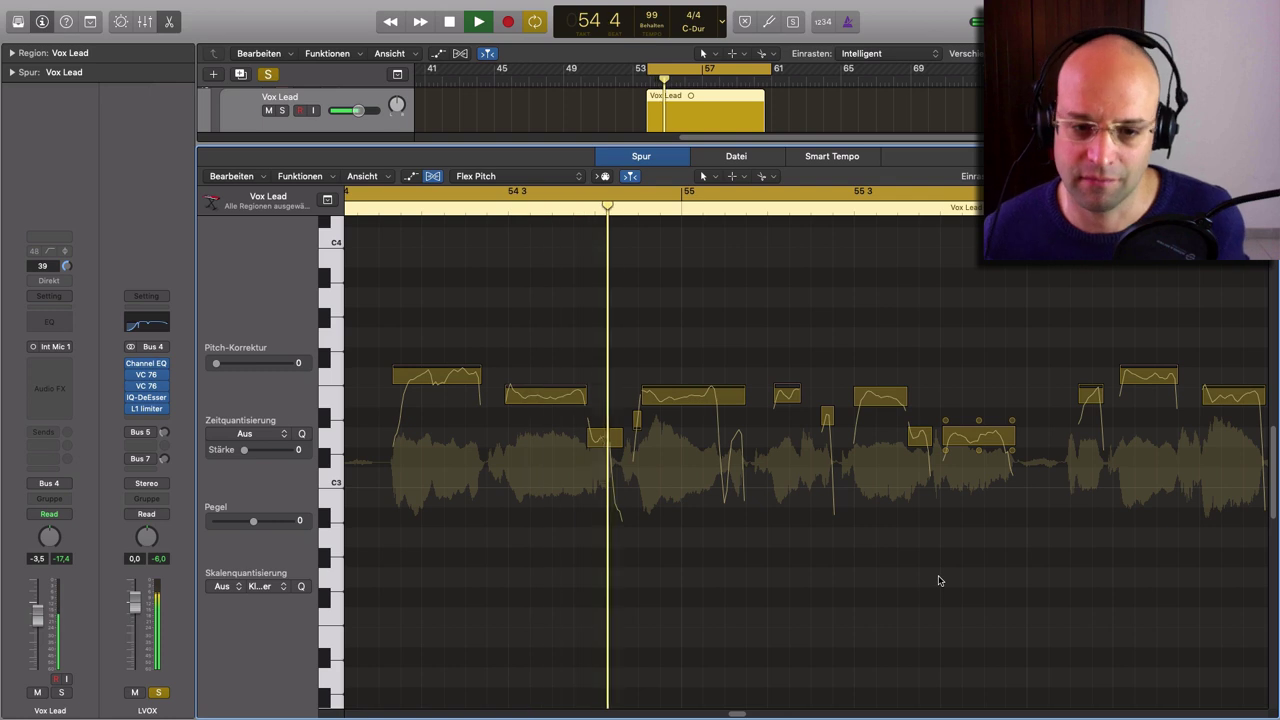
{"action": "key", "text": "space"}
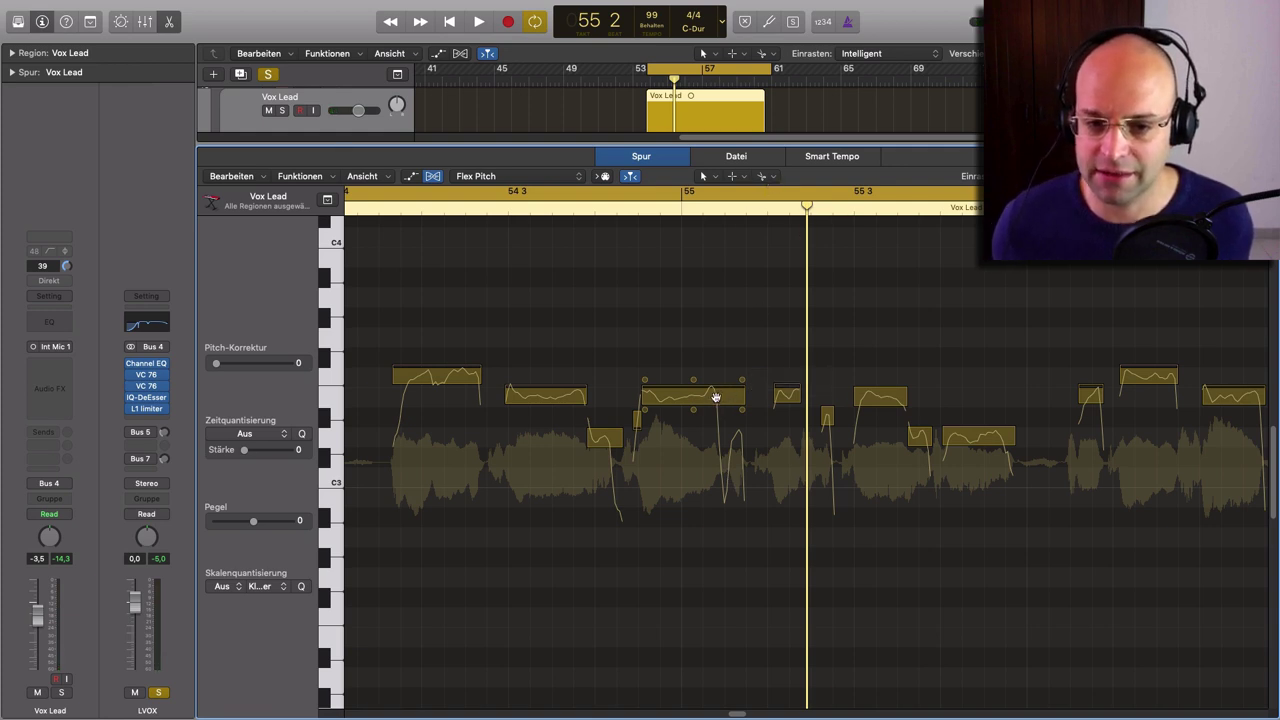
{"action": "left_click", "coordinate": [716, 397]}
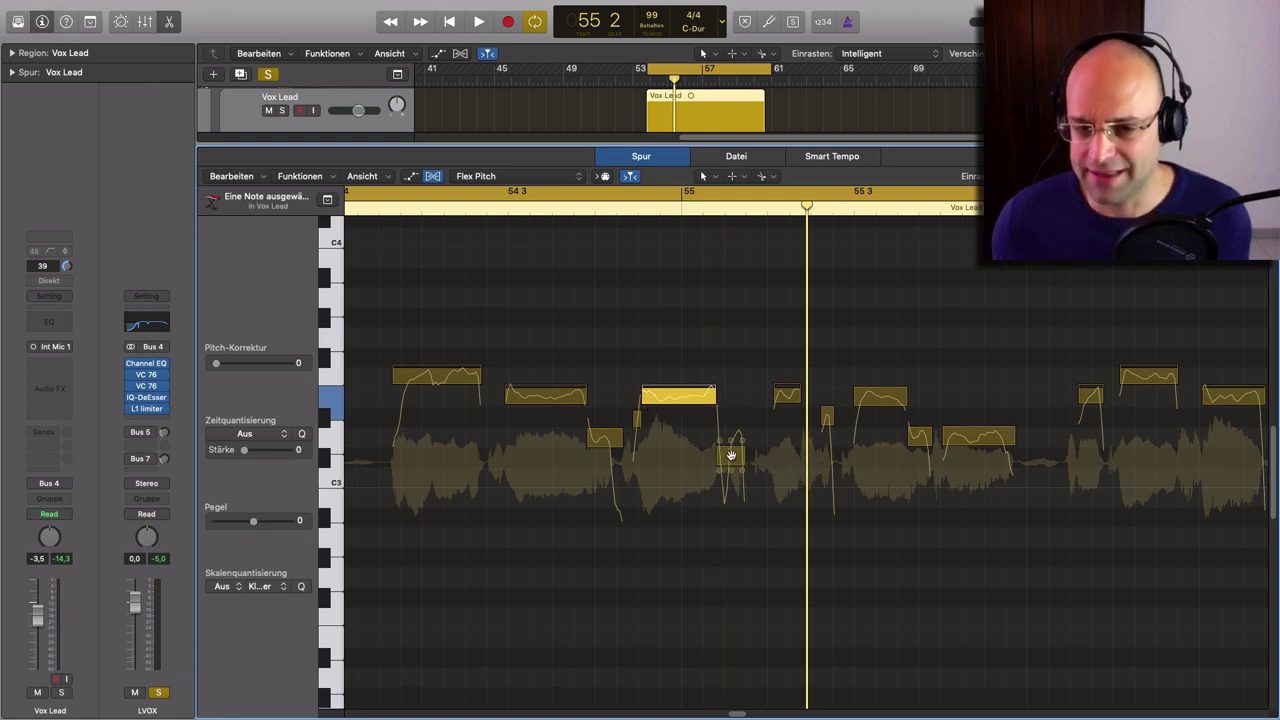
Turn off the cycle and listen to the phrase with the split note up to bar 58.
{"action": "scroll", "coordinate": [728, 458], "scroll_direction": "right", "scroll_amount": 2}
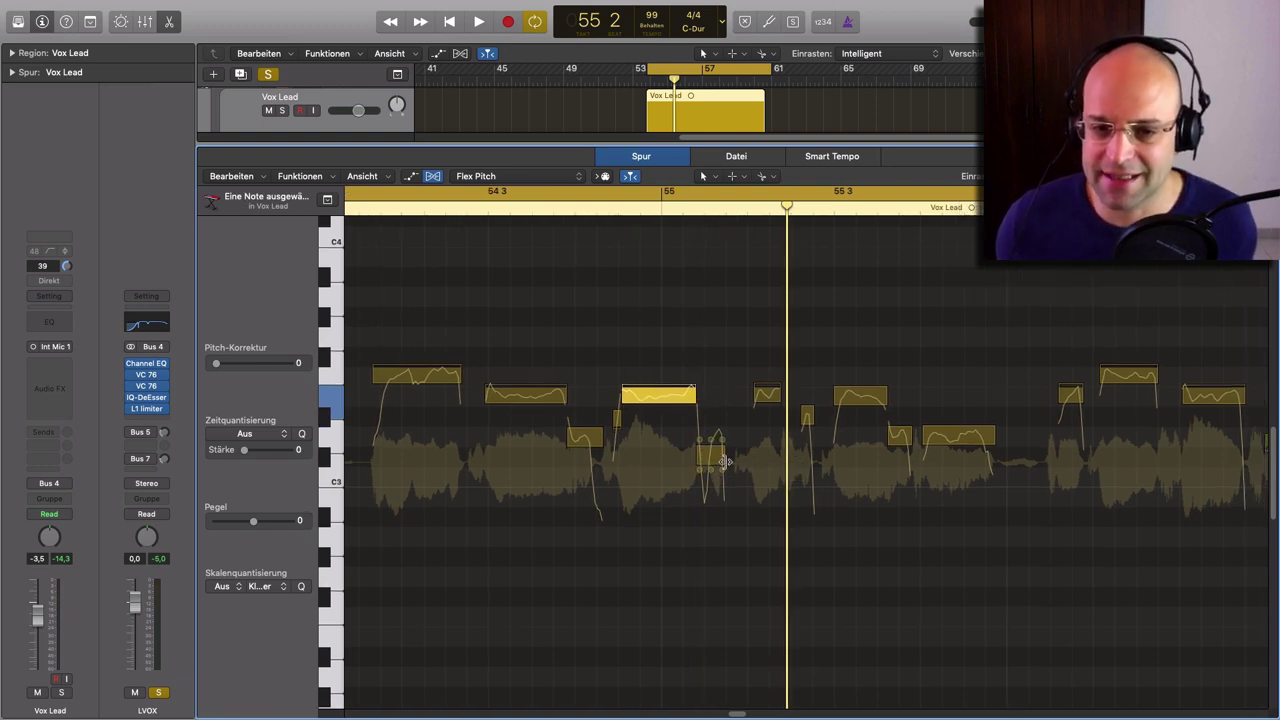
{"action": "scroll", "coordinate": [725, 464], "scroll_direction": "right", "scroll_amount": 5}
{"action": "key", "text": "space"}
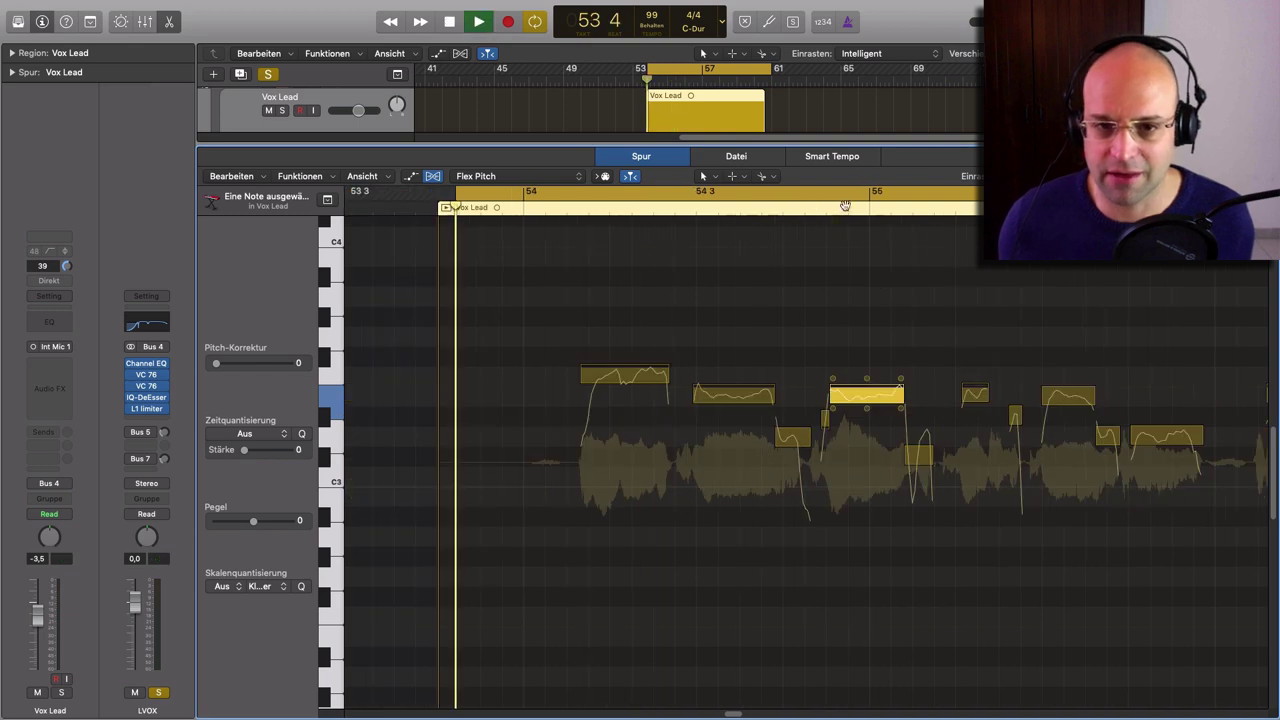
{"action": "left_click", "coordinate": [919, 192]}
{"action": "scroll", "coordinate": [914, 423], "scroll_direction": "right", "scroll_amount": 3}
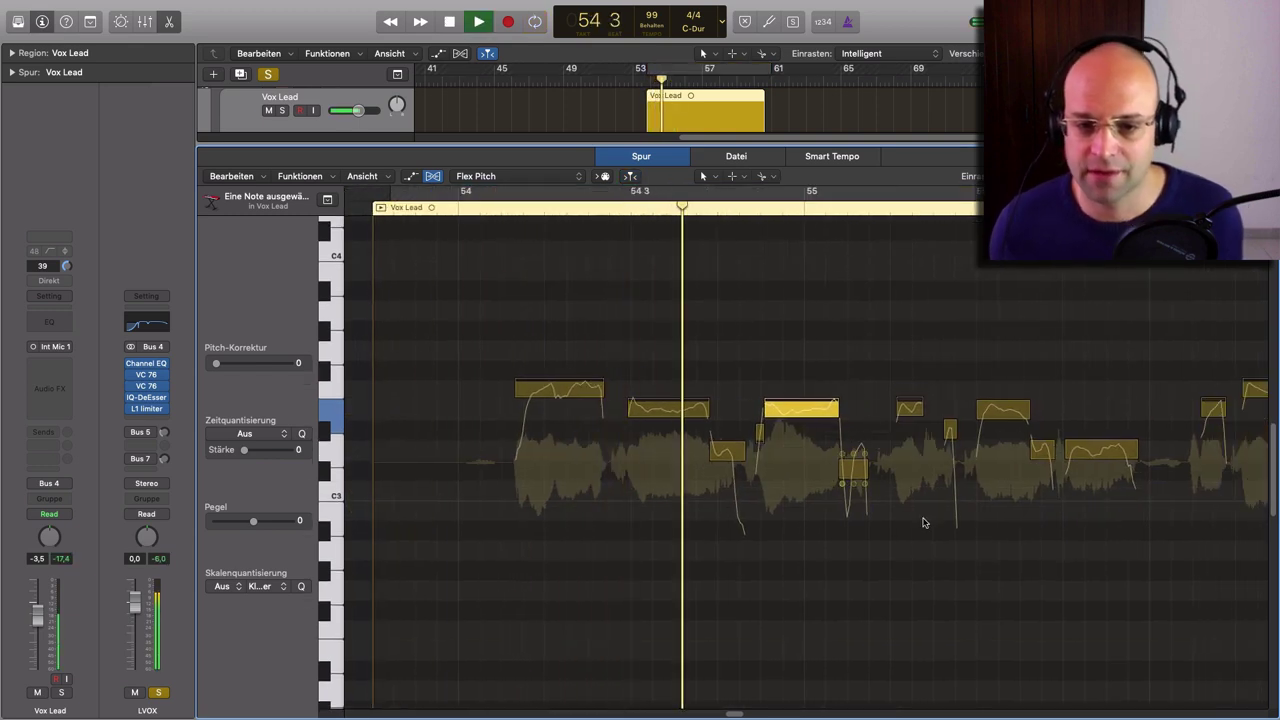
{"action": "scroll", "coordinate": [918, 520], "scroll_direction": "right", "scroll_amount": 5}
{"action": "scroll", "coordinate": [910, 520], "scroll_direction": "right", "scroll_amount": 6}
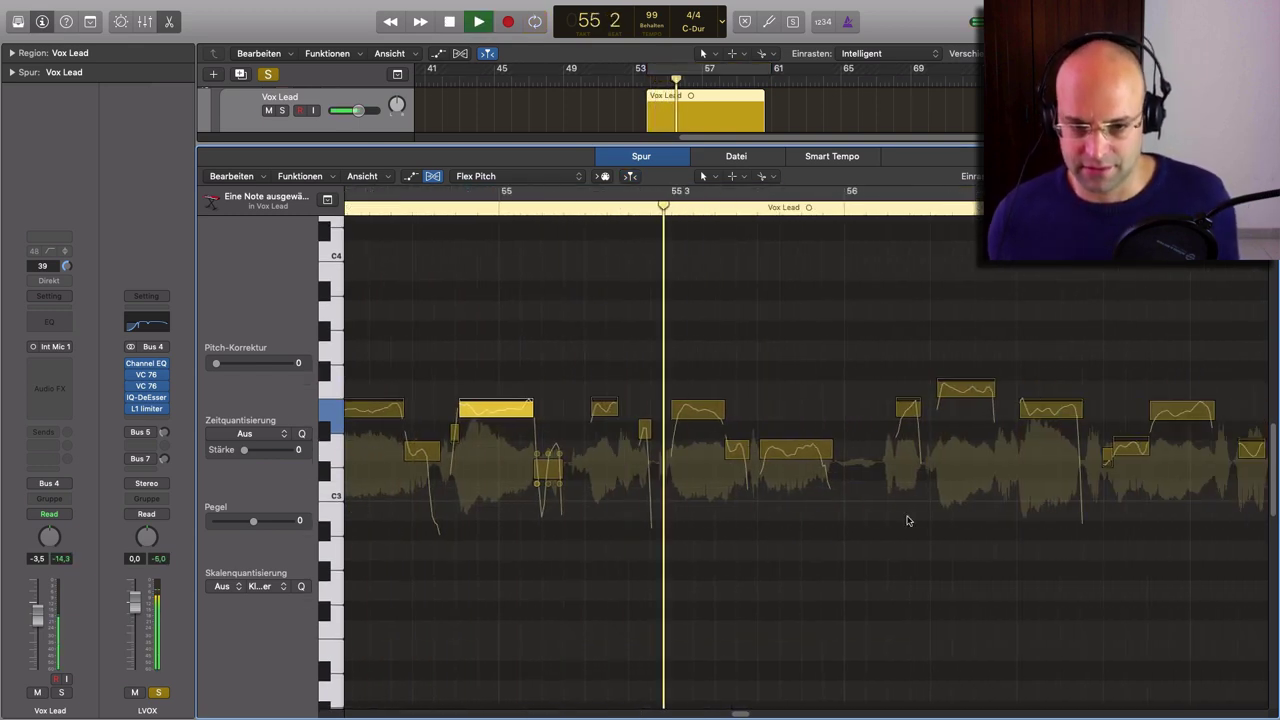
{"action": "scroll", "coordinate": [1040, 528], "scroll_direction": "right", "scroll_amount": 6}
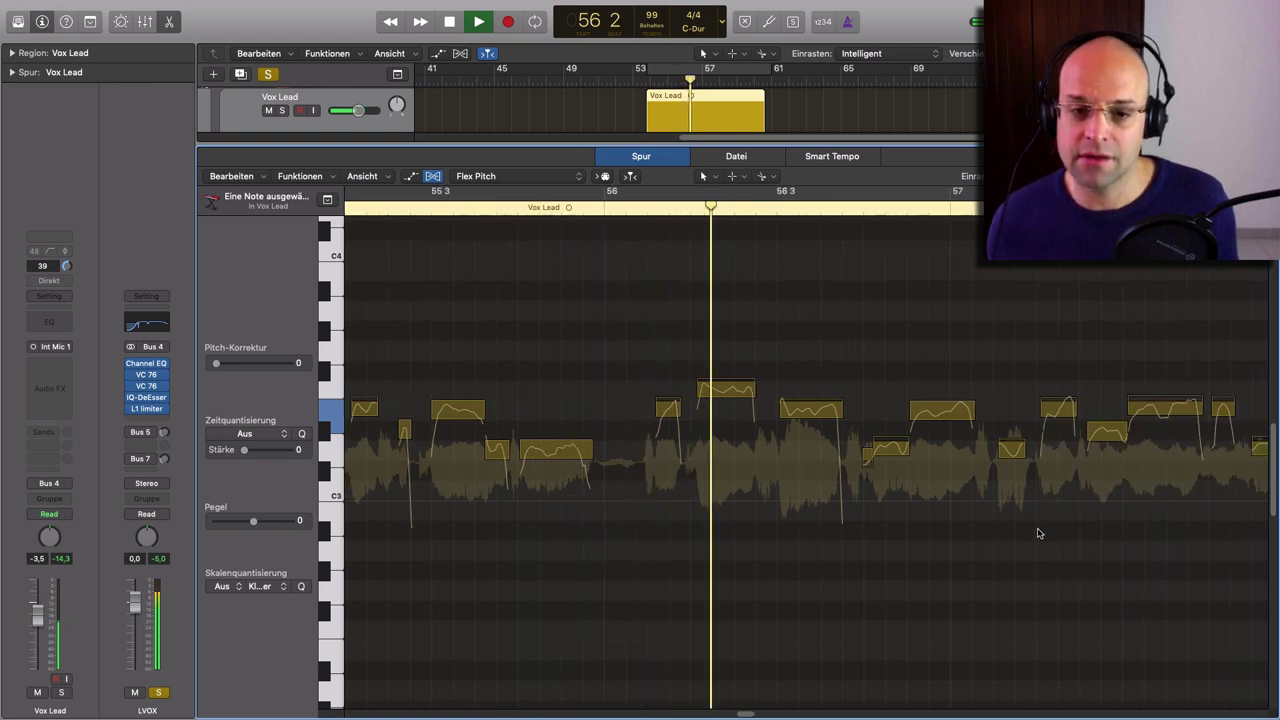
{"action": "scroll", "coordinate": [1038, 533], "scroll_direction": "right", "scroll_amount": 3}
{"action": "scroll", "coordinate": [1033, 534], "scroll_direction": "right", "scroll_amount": 4}
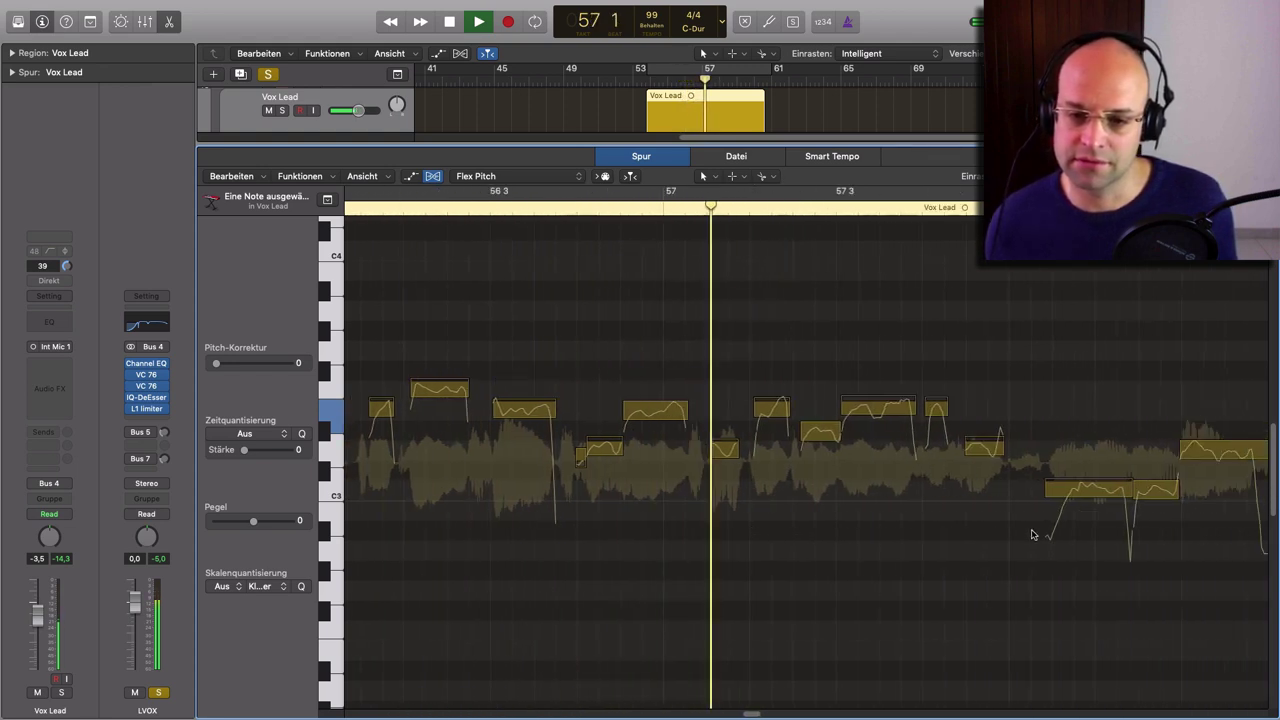
{"action": "scroll", "coordinate": [1033, 534], "scroll_direction": "right", "scroll_amount": 1}
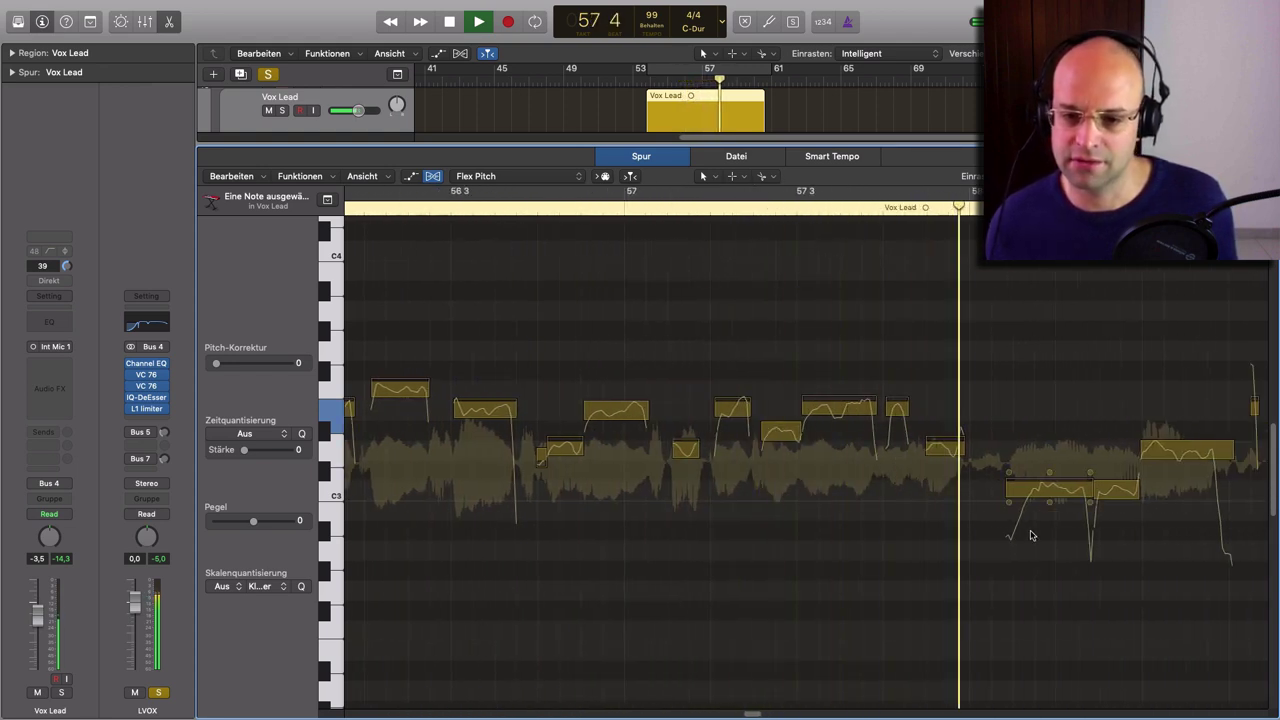
{"action": "key", "text": "space"}
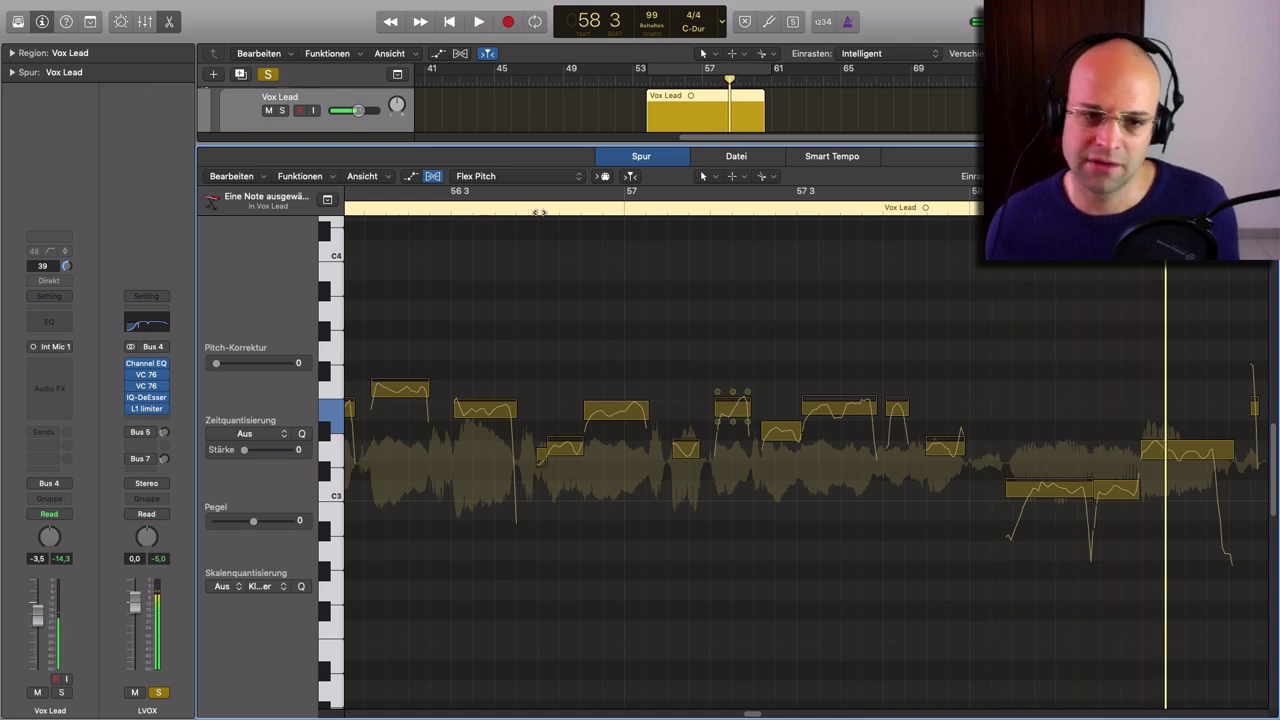
Replay the passage before bar 57, lower the note just before 57 3 by one semitone and listen again.
{"action": "left_click", "coordinate": [472, 212]}
{"action": "key", "text": "space"}
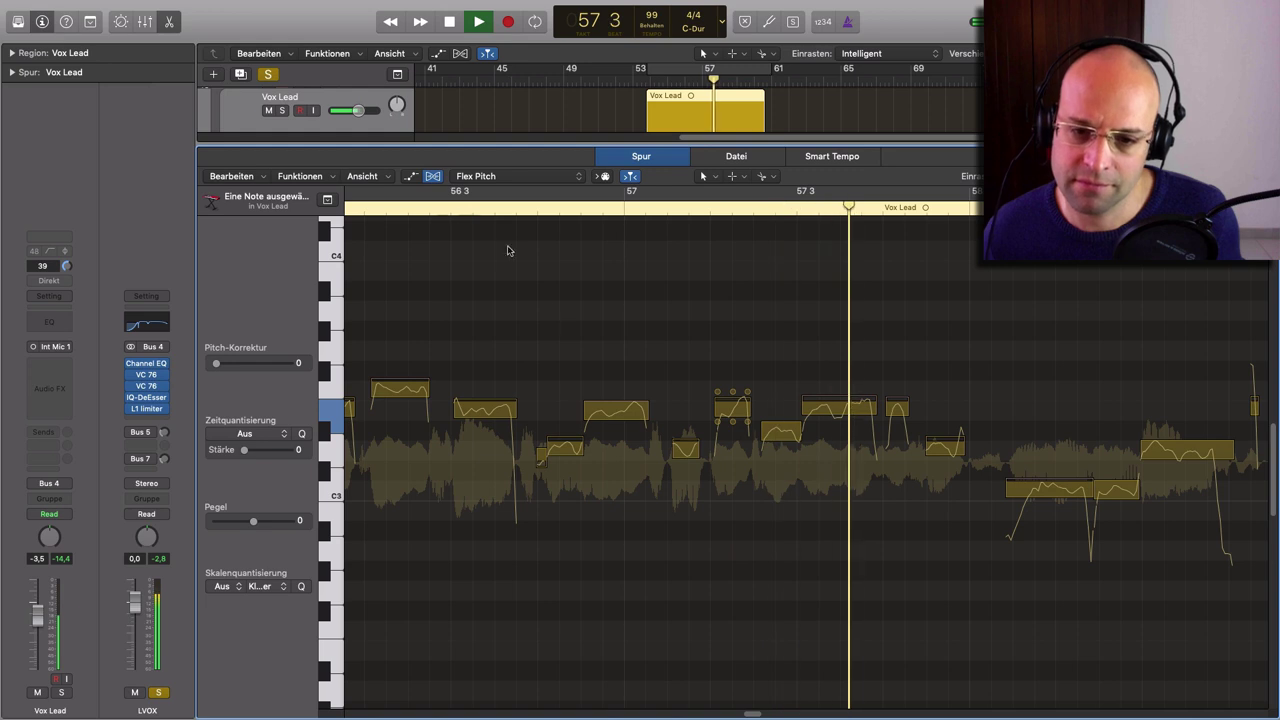
{"action": "key", "text": "space"}
{"action": "left_click_drag", "start_coordinate": [786, 431], "coordinate": [786, 451]}
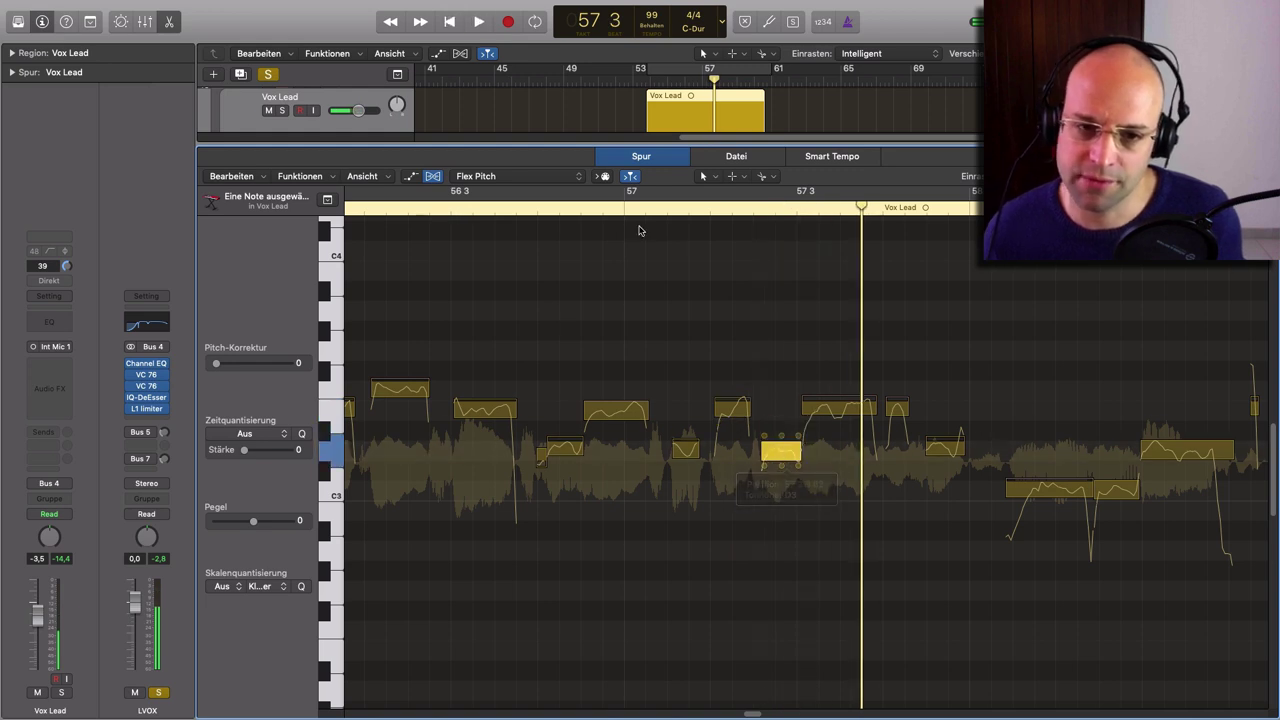
{"action": "left_click", "coordinate": [604, 210]}
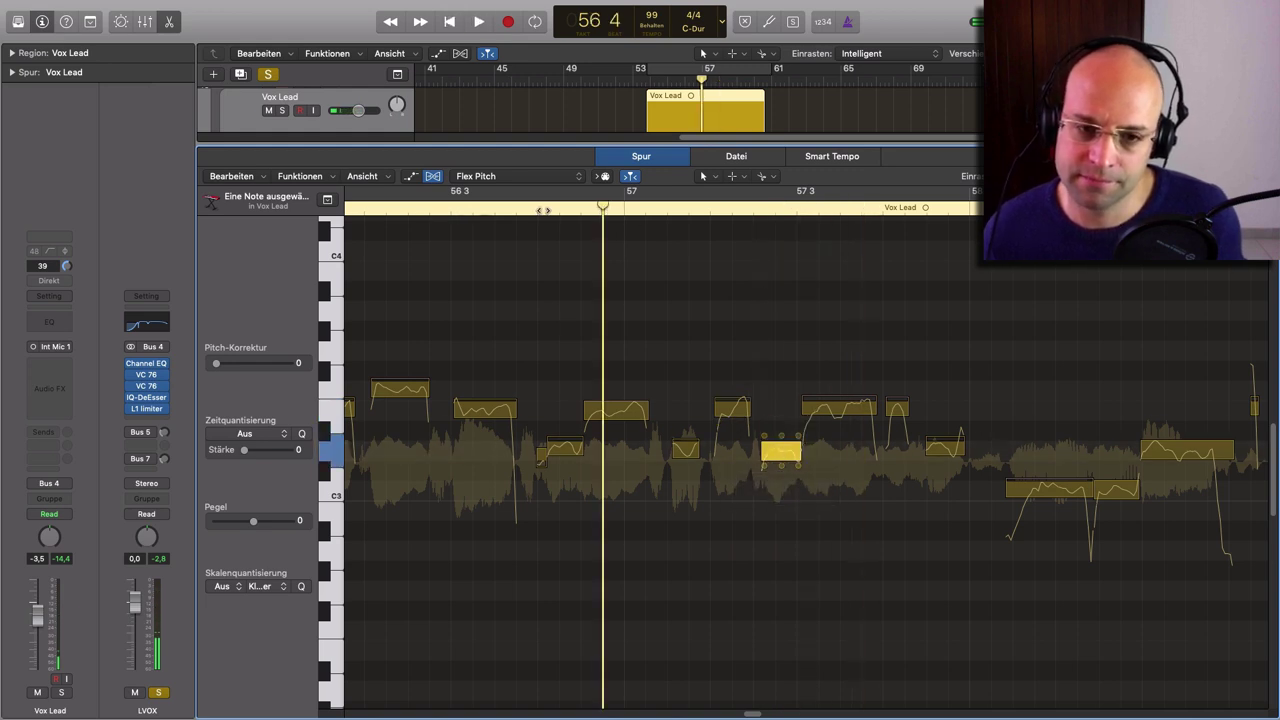
{"action": "left_click", "coordinate": [540, 210]}
{"action": "key", "text": "space"}
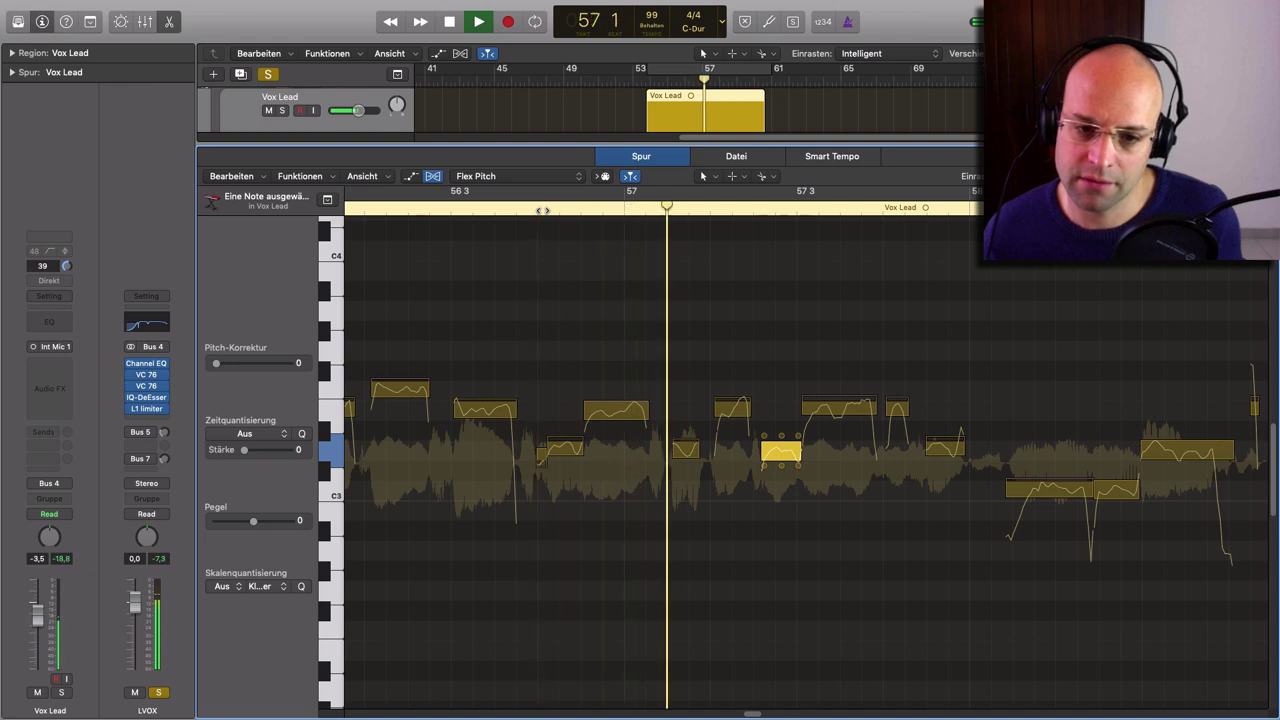
Stop playback, split the long note after 57 3 near its middle and raise its second part to F3.
{"action": "key", "text": "space"}
{"action": "left_click", "coordinate": [842, 408]}
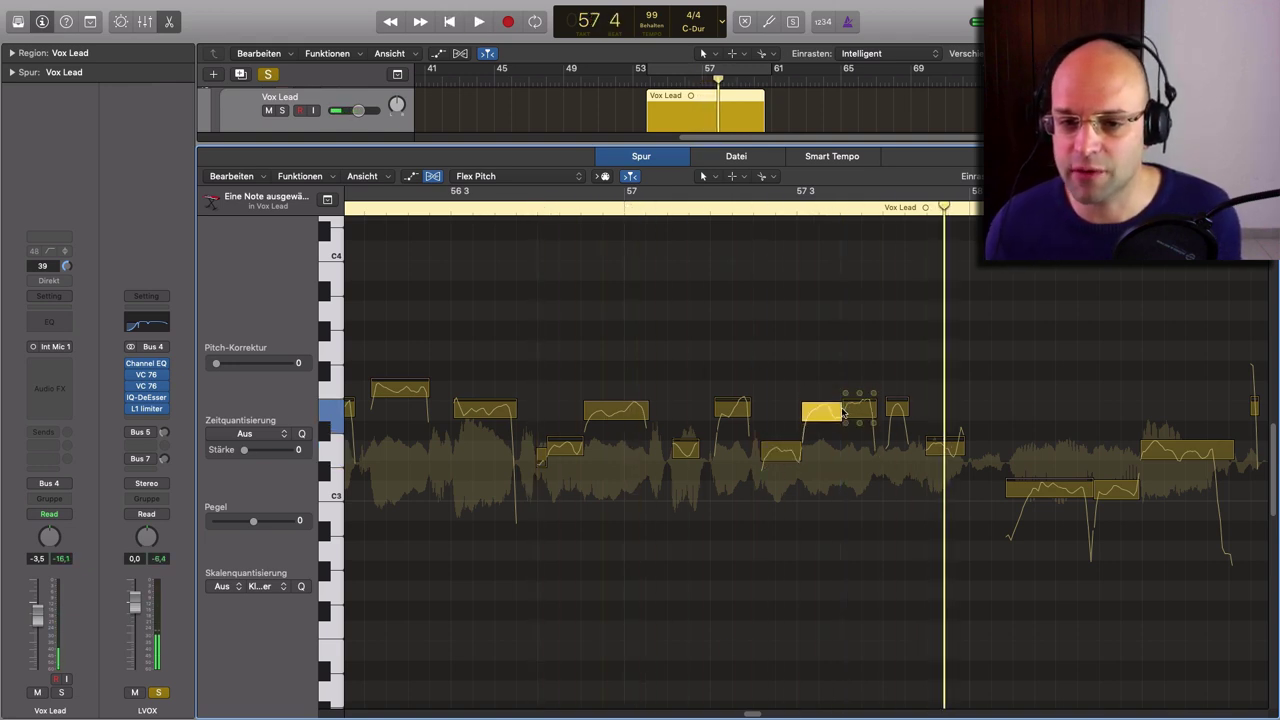
{"action": "left_click_drag", "start_coordinate": [861, 397], "coordinate": [861, 384]}
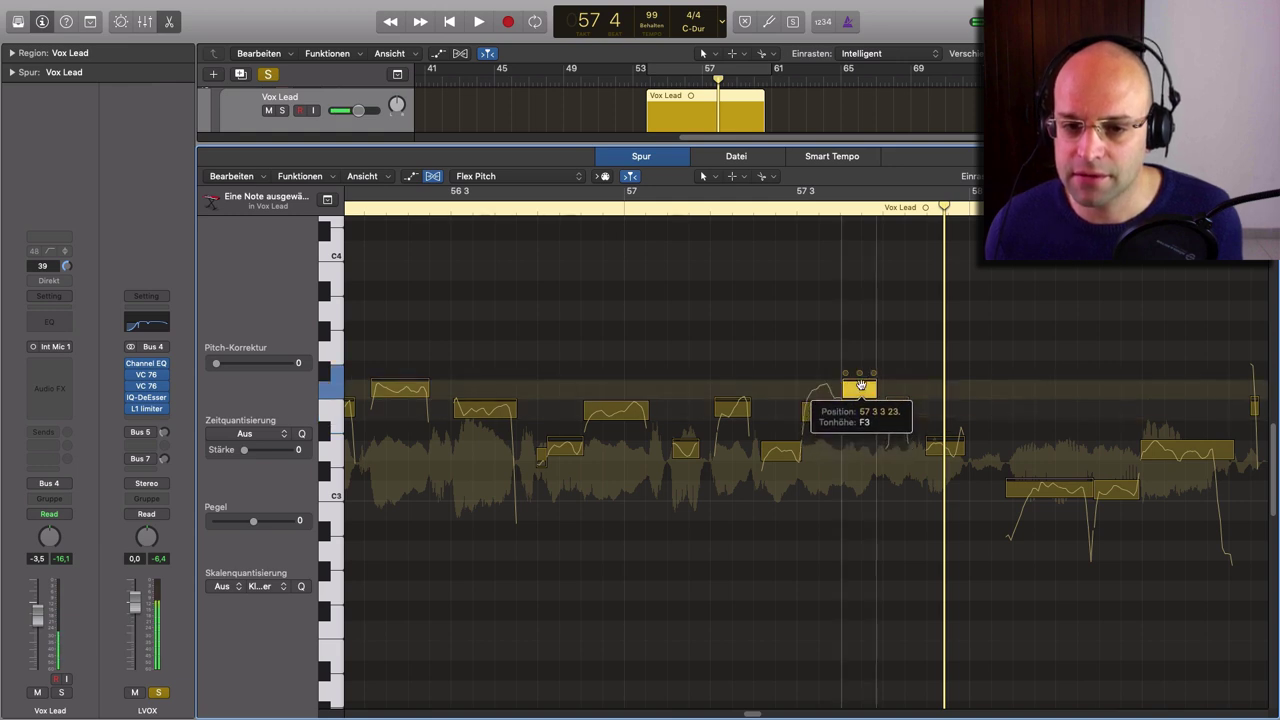
Listen to the passage with the raised note from just before bar 57 up to bar 58.
{"action": "left_click", "coordinate": [604, 210]}
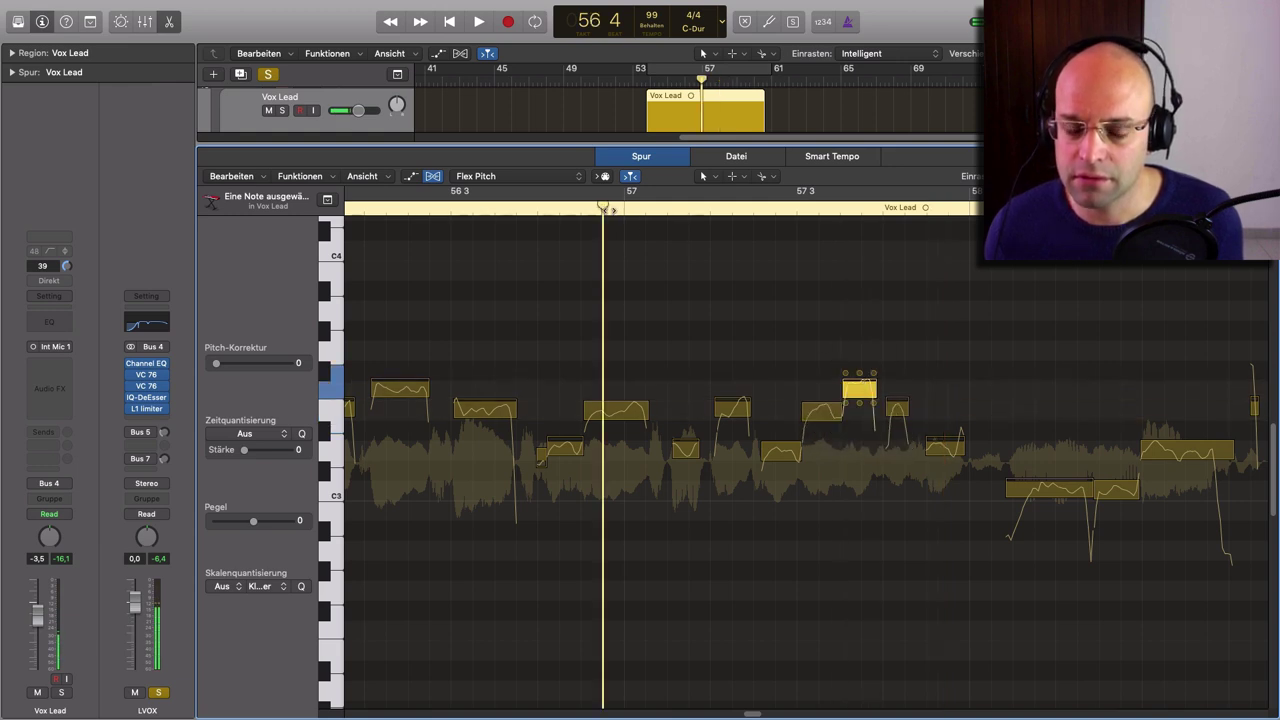
{"action": "key", "text": "space"}
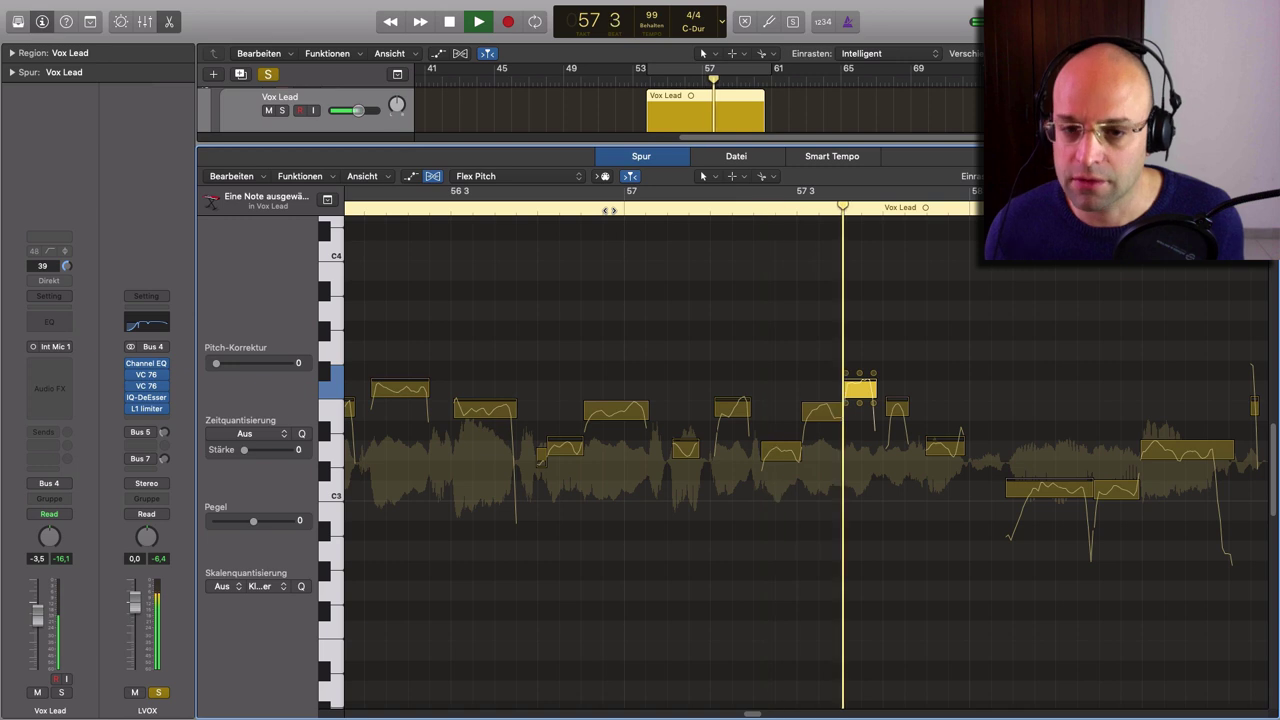
{"action": "key", "text": "space"}
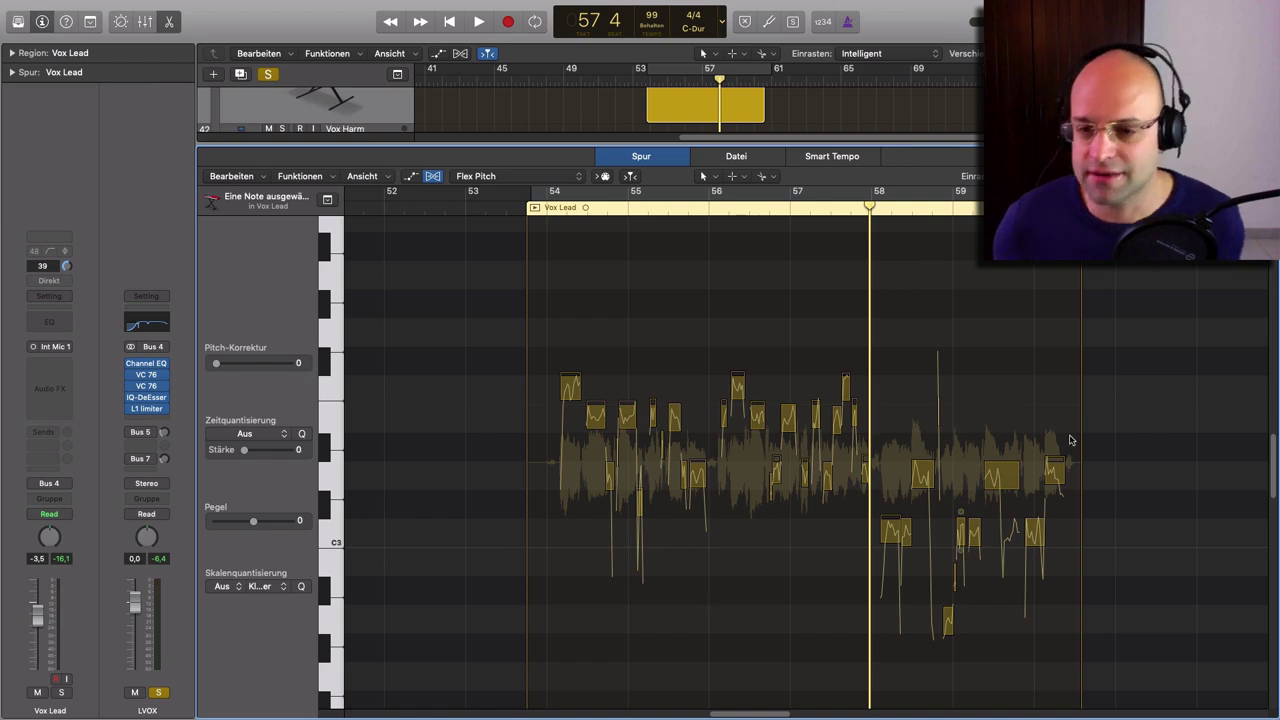
Select all notes of the Vox Lead phrase and look over the whole melody from bar 54 to bar 60.
{"action": "left_click_drag", "start_coordinate": [955, 418], "coordinate": [1080, 548]}
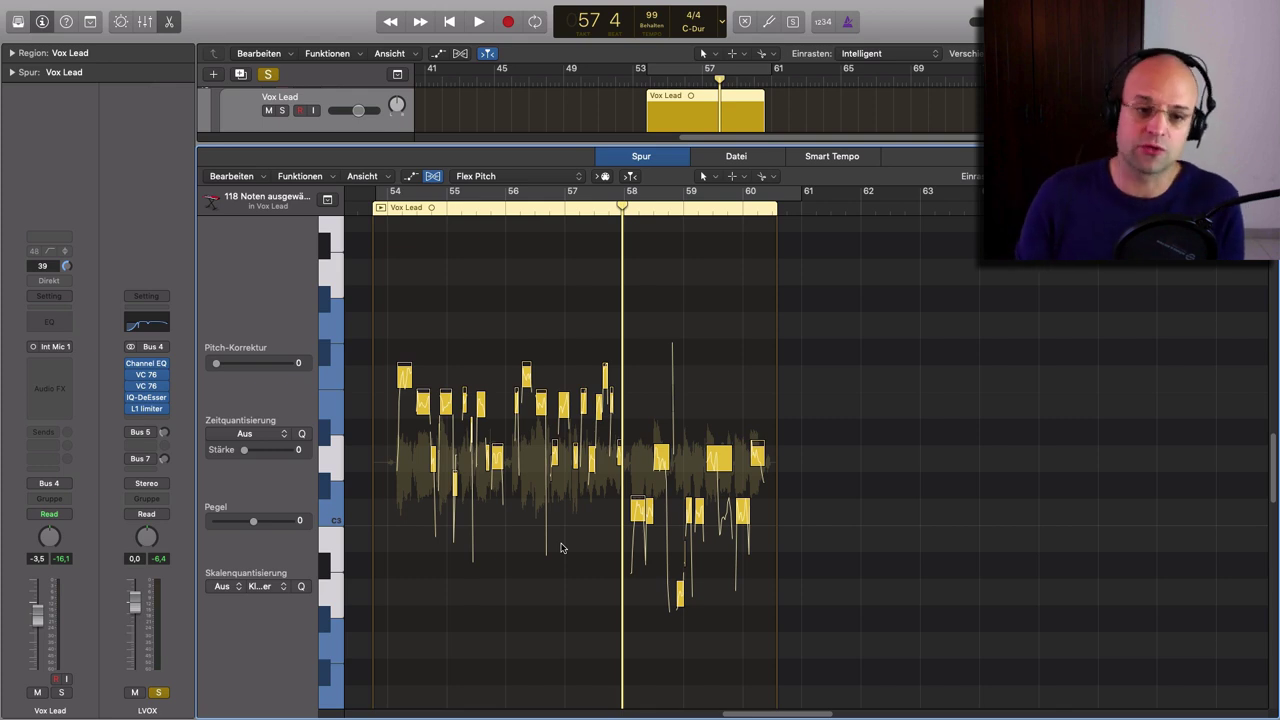
{"action": "scroll", "coordinate": [561, 548], "scroll_direction": "left", "scroll_amount": 5}
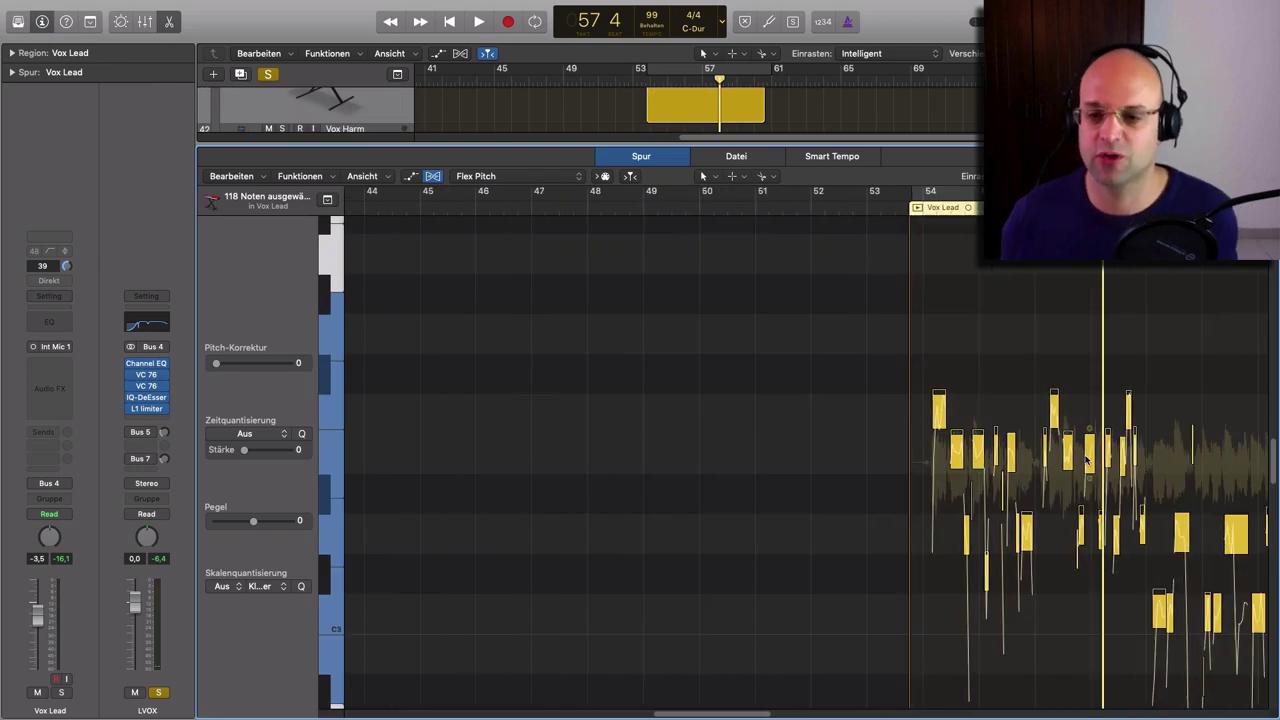
{"action": "scroll", "coordinate": [1060, 452], "scroll_direction": "right", "scroll_amount": 4}
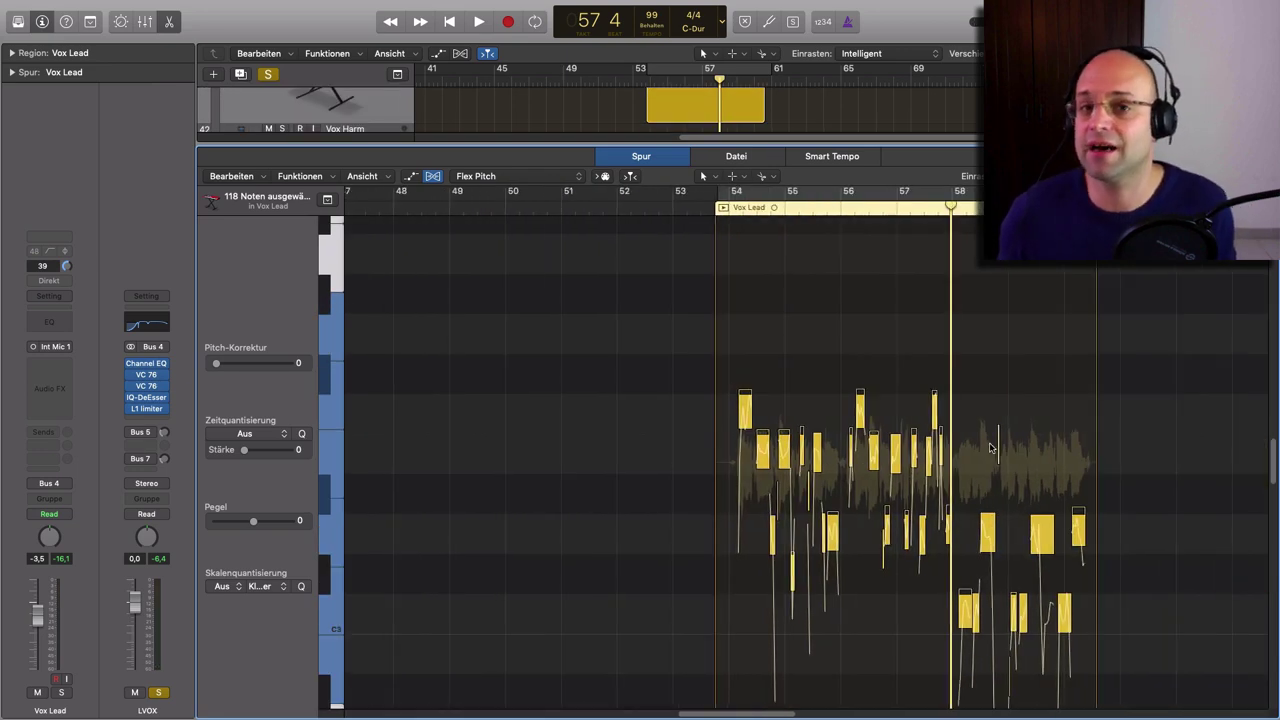
{"action": "scroll", "coordinate": [991, 448], "scroll_direction": "up", "scroll_amount": 1}
{"action": "scroll", "coordinate": [989, 452], "scroll_direction": "down", "scroll_amount": 5}
{"action": "scroll", "coordinate": [1158, 457], "scroll_direction": "right", "scroll_amount": 2}
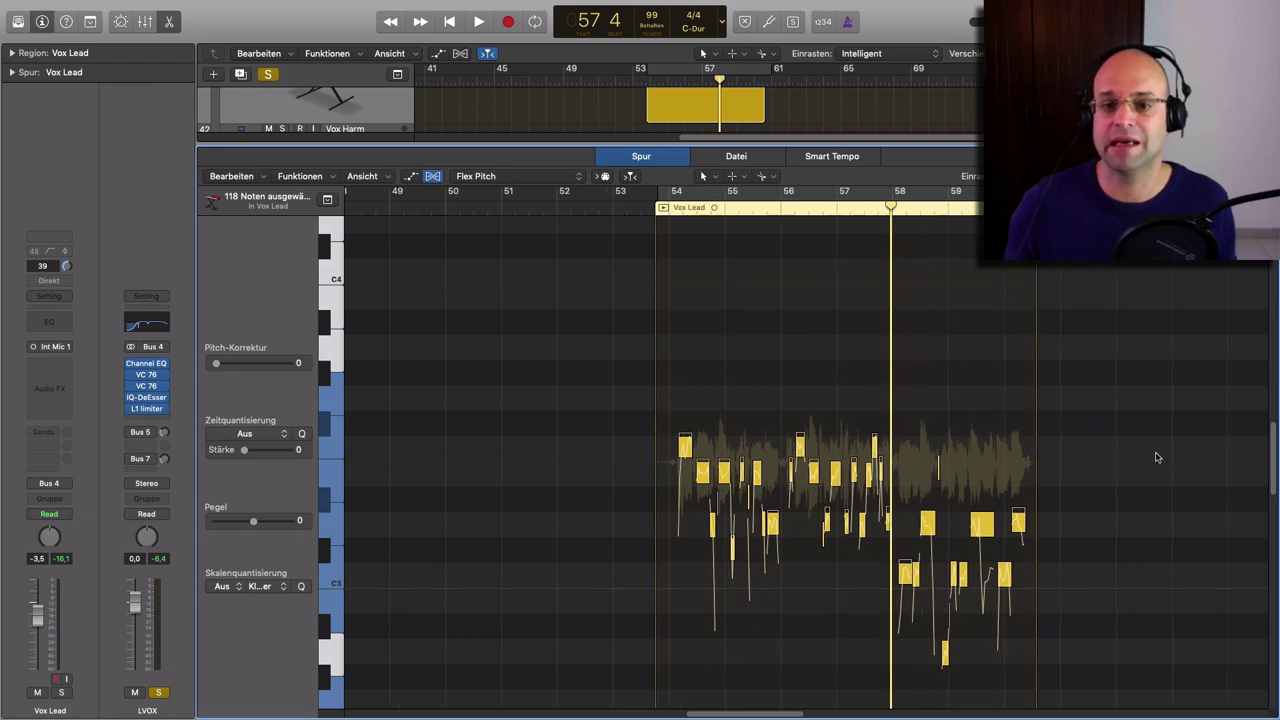
{"action": "scroll", "coordinate": [1083, 451], "scroll_direction": "right", "scroll_amount": 2}
{"action": "scroll", "coordinate": [1080, 448], "scroll_direction": "down", "scroll_amount": 2}
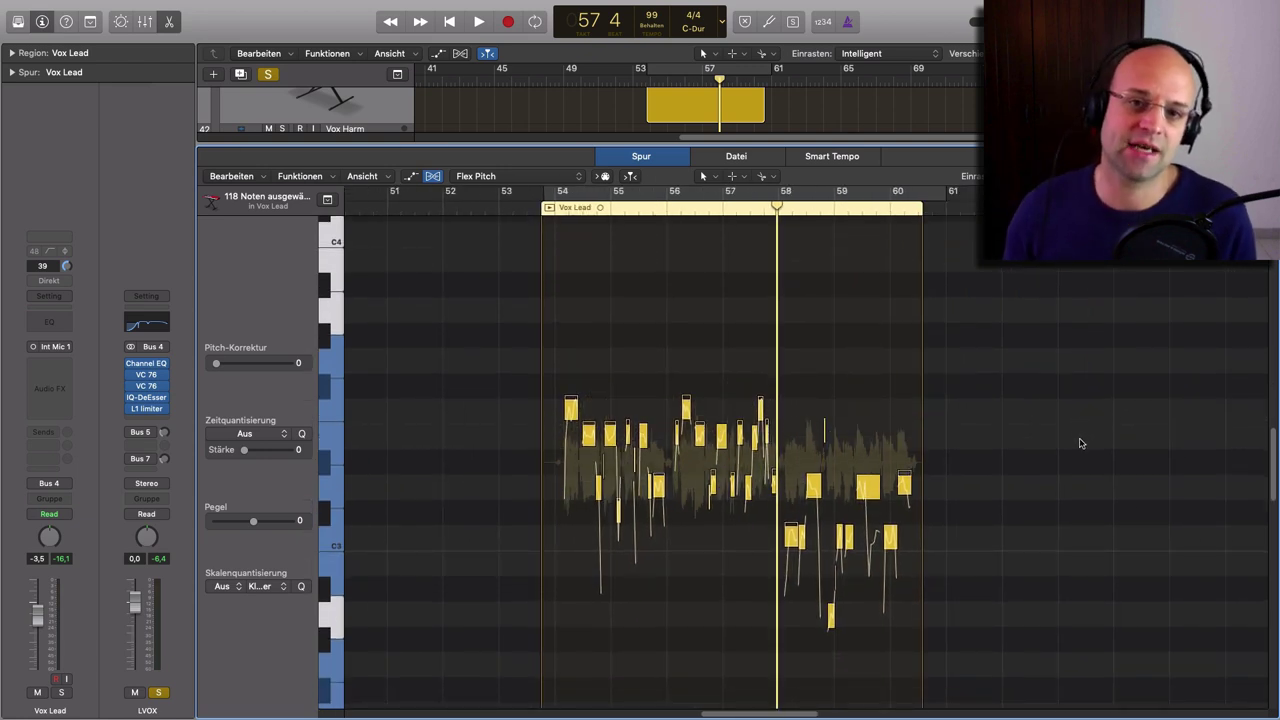